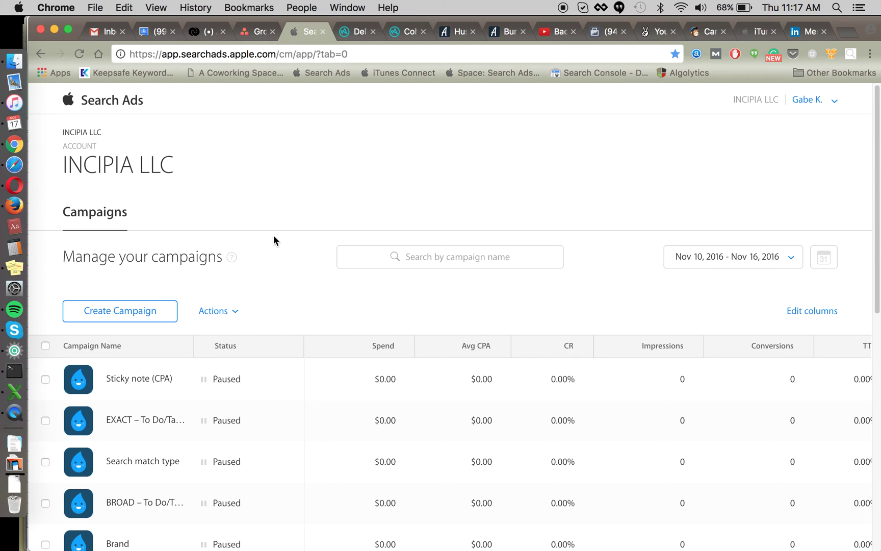
- Open the BROAD – To Do/Tasks, 18-44 campaign's Reports tab and scroll to its daily Spend report
scroll(252, 413, "down", 2)
left_click(156, 462)
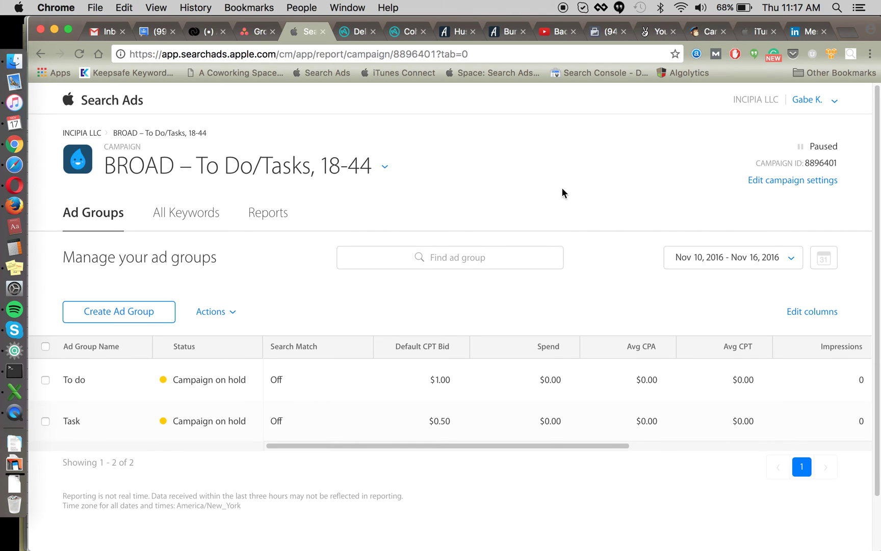
left_click(273, 217)
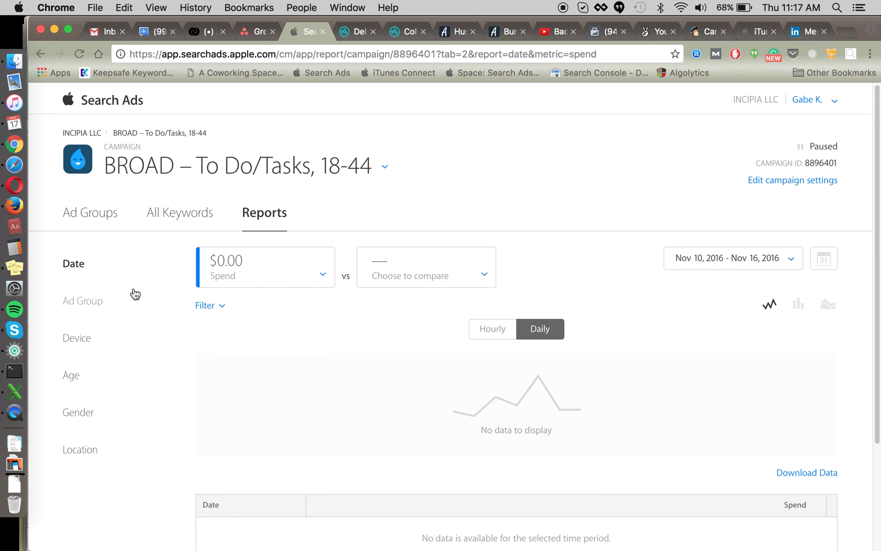
scroll(382, 326, "down", 2)
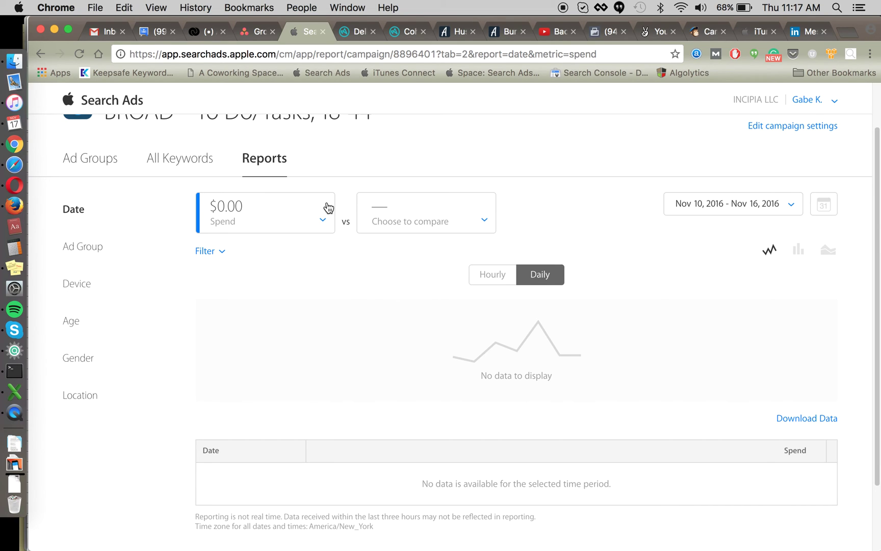
left_click(730, 203)
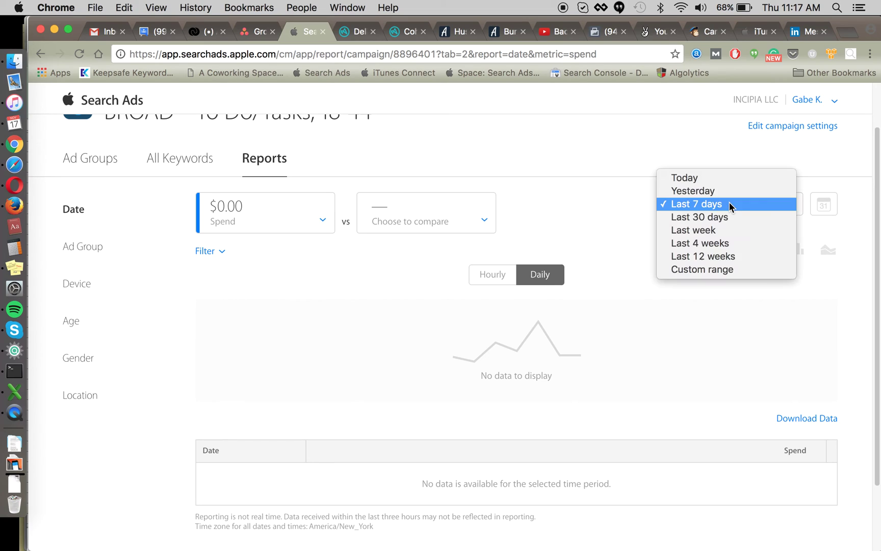
- Set the report range to Last 12 weeks, download the daily data as CSV and open it
left_click(720, 255)
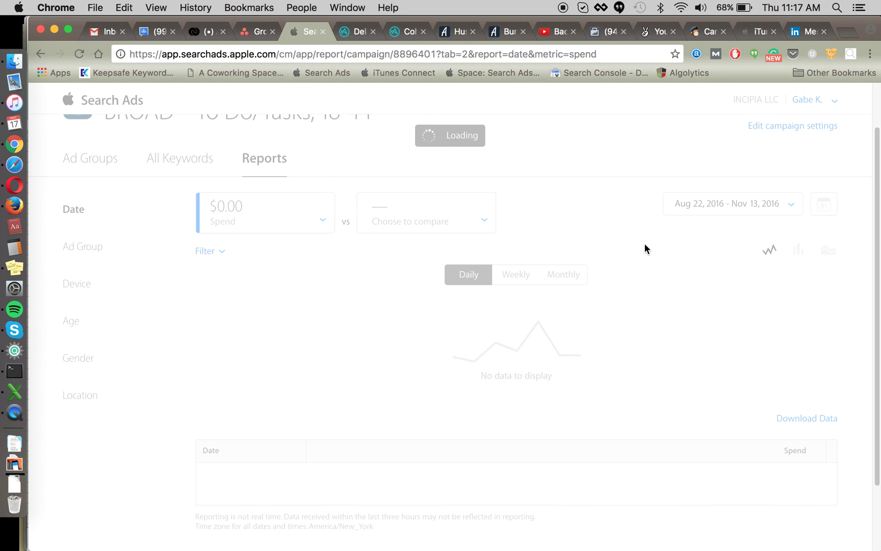
scroll(644, 243, "down", 3)
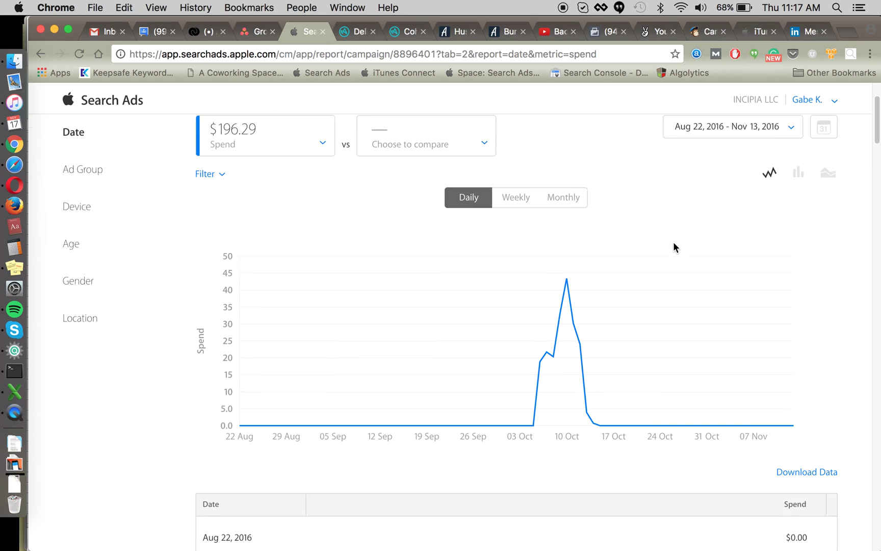
scroll(673, 247, "down", 1)
left_click(811, 442)
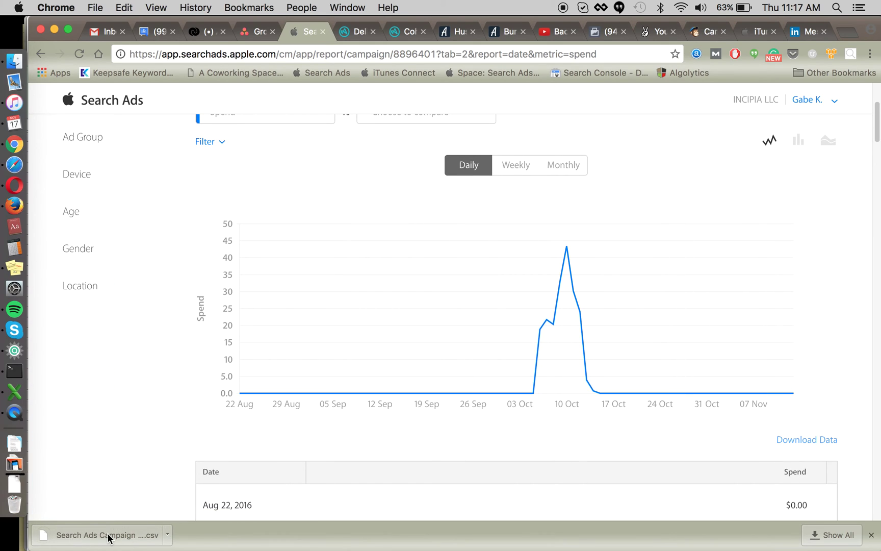
left_click(109, 537)
- Return to the browser and reset the report range to Last 7 days
key("super+Tab")
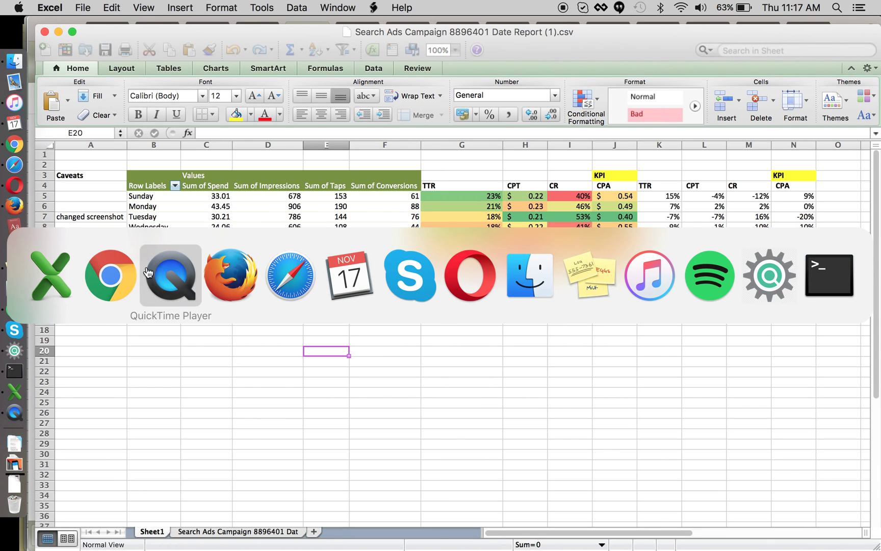
left_click(110, 276)
scroll(619, 340, "up", 1)
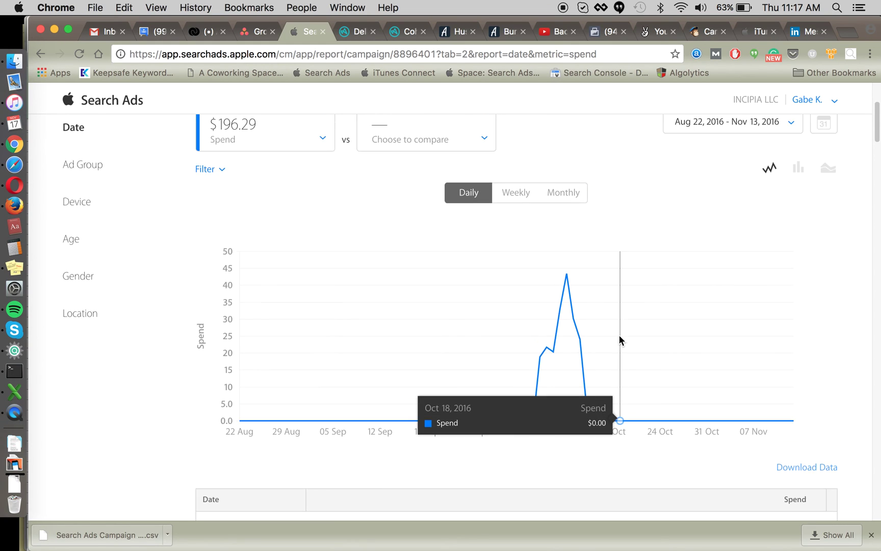
scroll(645, 256, "up", 5)
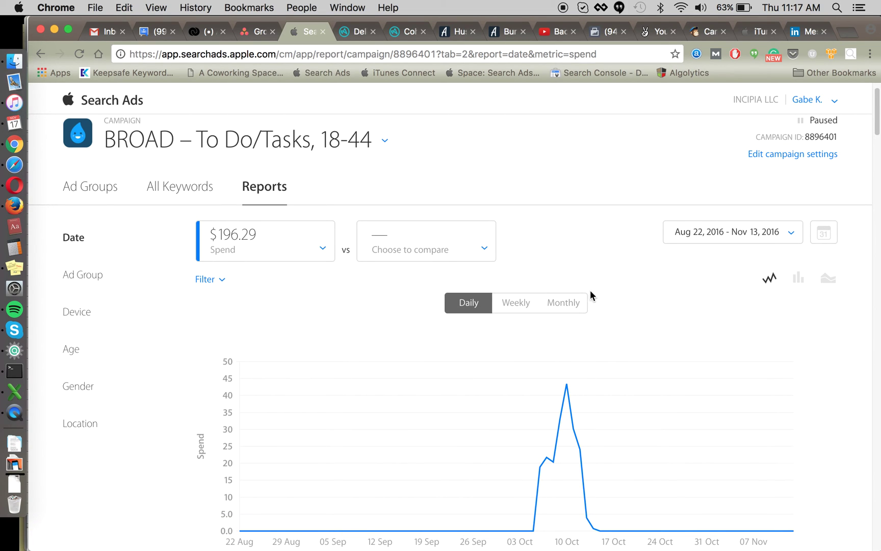
left_click(714, 233)
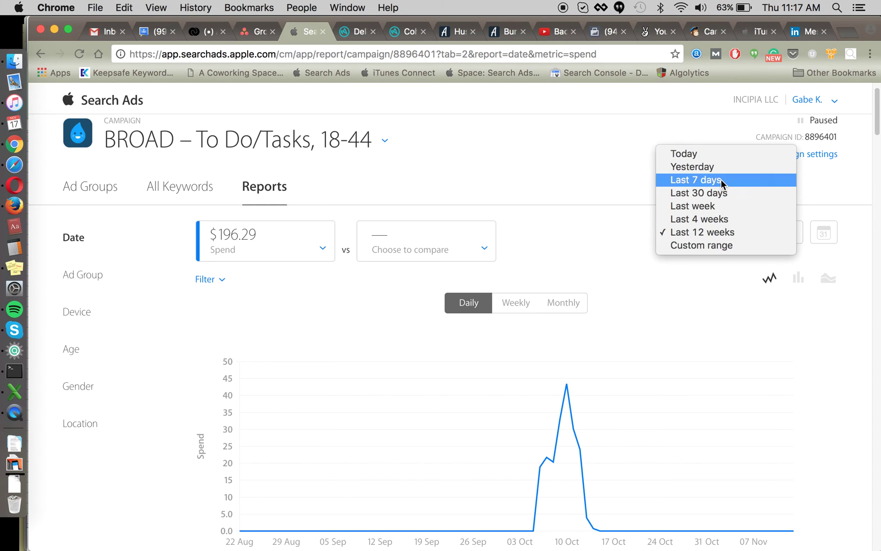
left_click(721, 179)
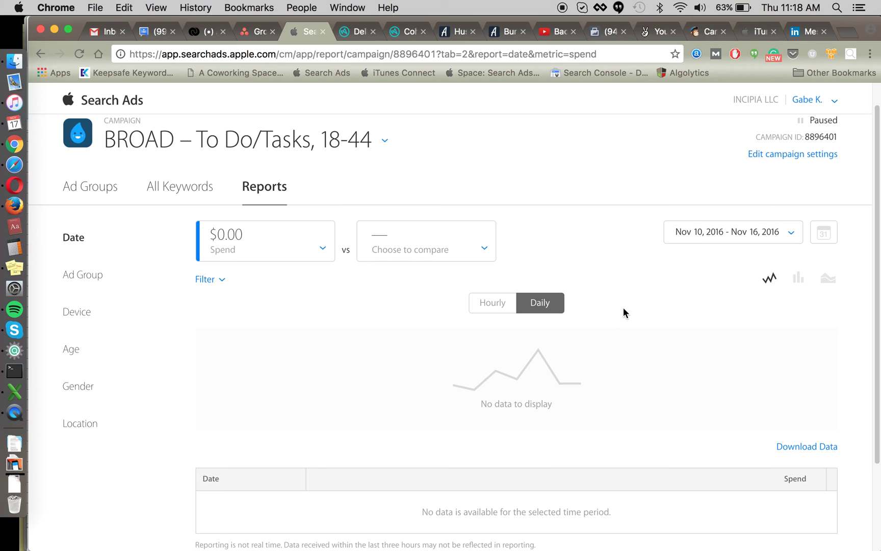
left_click(695, 233)
- Find the last Period Start date, 13-Nov-16, and check its weekday in Calendar
left_click(626, 270)
left_click(14, 392)
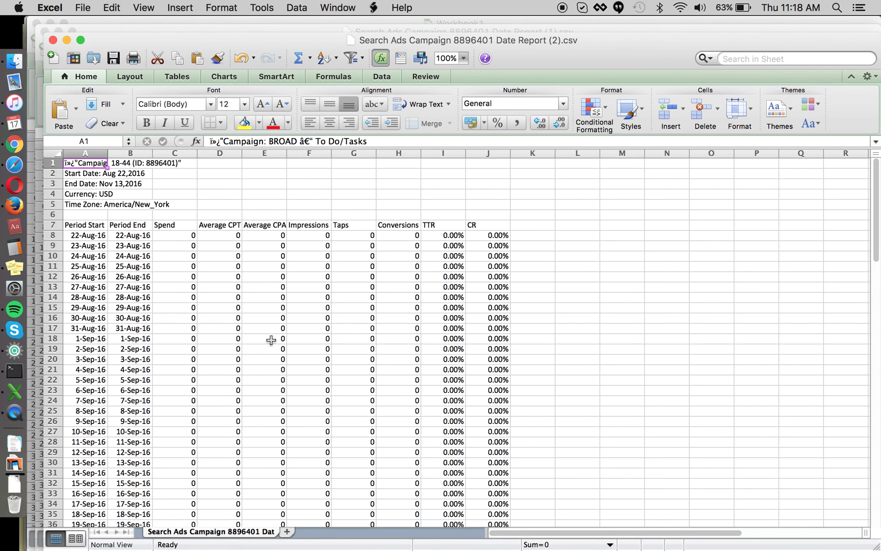
left_click(88, 229)
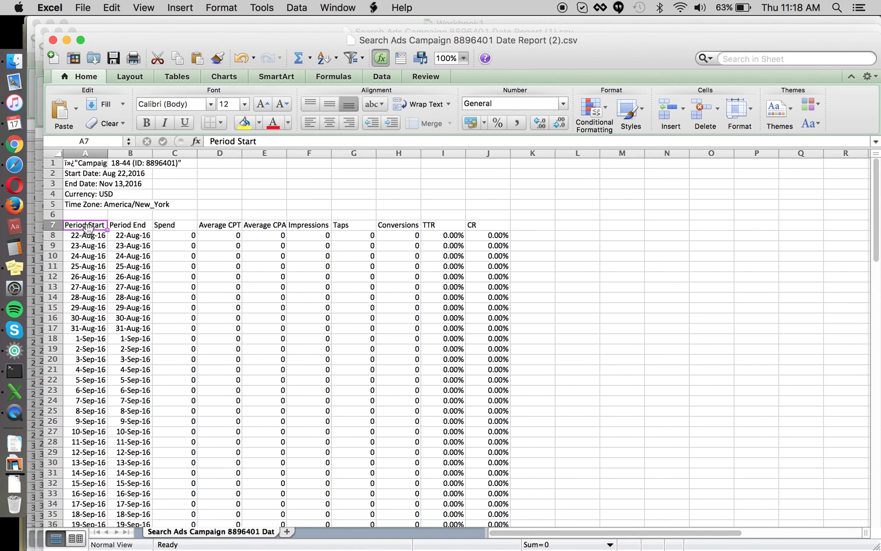
key("super+Down")
key("super+Up")
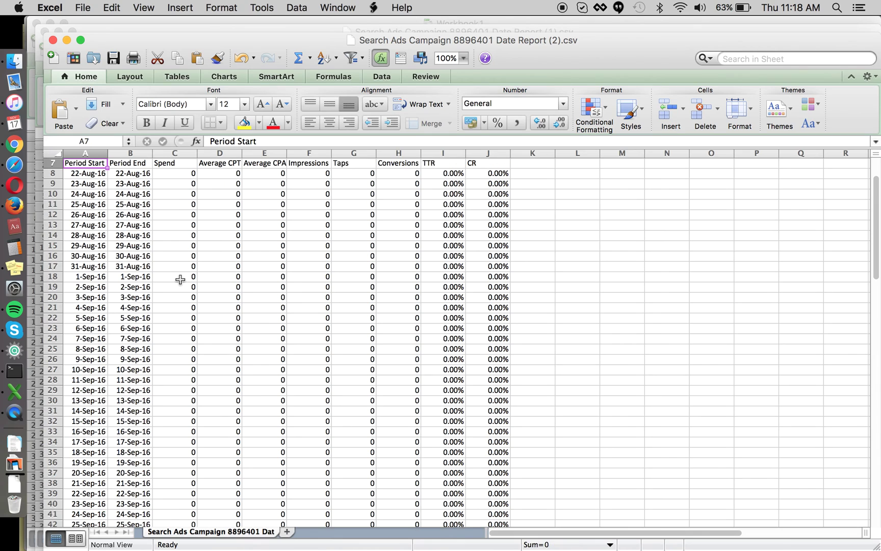
key("super+Down")
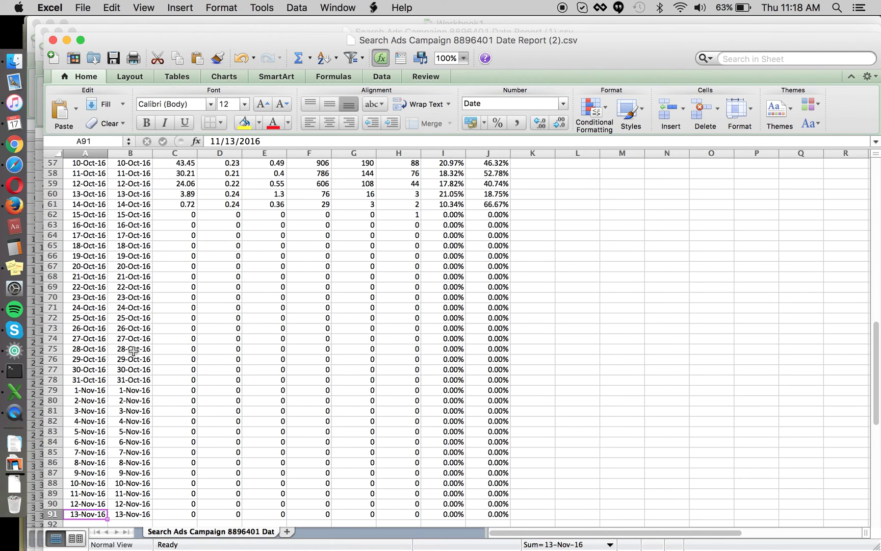
key("super+Tab")
key("super+Tab")
key("super+Tab")
key("super+Tab")
key("super+Tab")
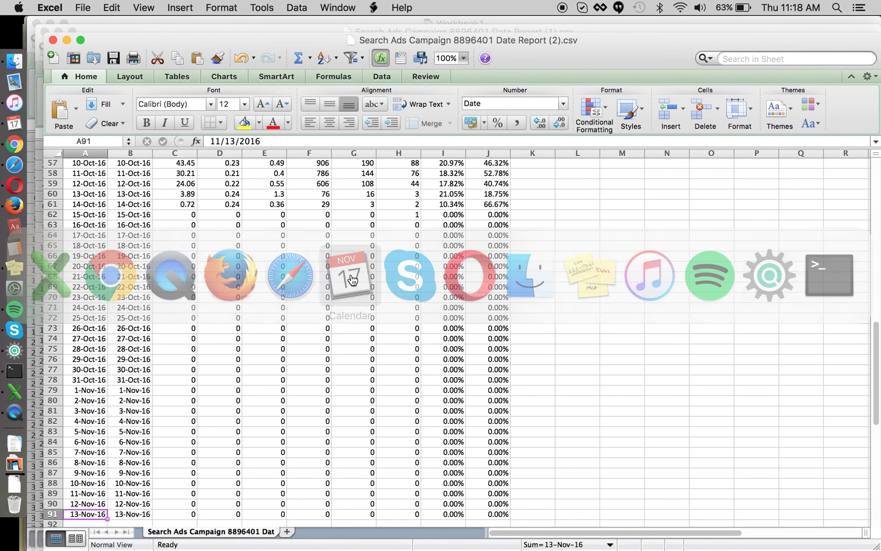
key("super+Tab")
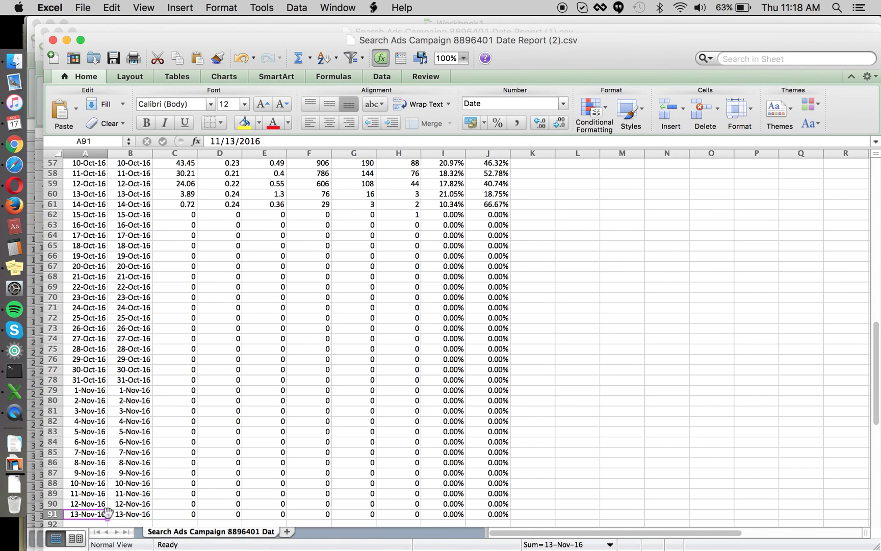
key("super+Tab")
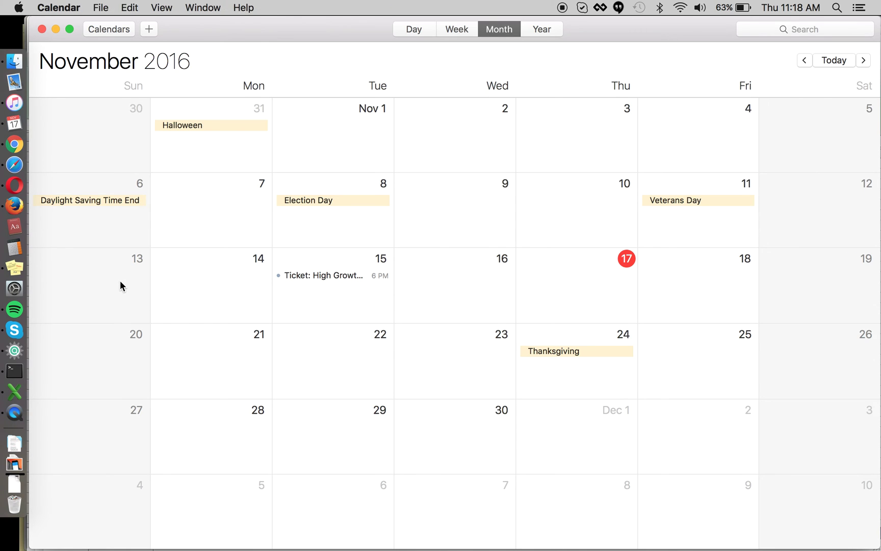
key("super+Tab")
- Enter Sunday in A91 and fill weekday names upward through column A
type("Sunday")
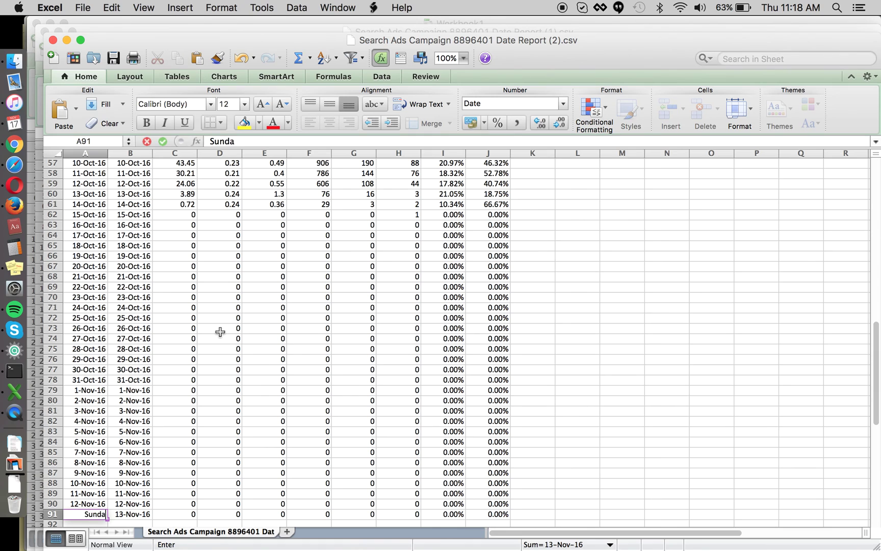
key("Return")
left_click(95, 504)
mouse_move(107, 509)
left_mouse_down()
mouse_move(110, 163)
mouse_move(123, 4)
mouse_move(127, 236)
mouse_move(103, 226)
left_mouse_up()
- Extend the weekday fill to row 8 and rename the A7 header to 'Day of week'
left_click(101, 236)
left_click(96, 214)
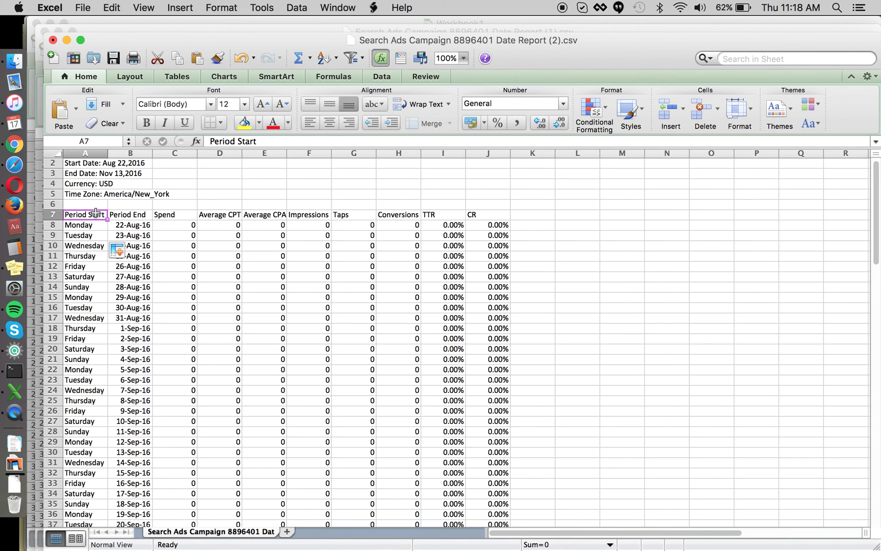
type("Day of week")
key("Return")
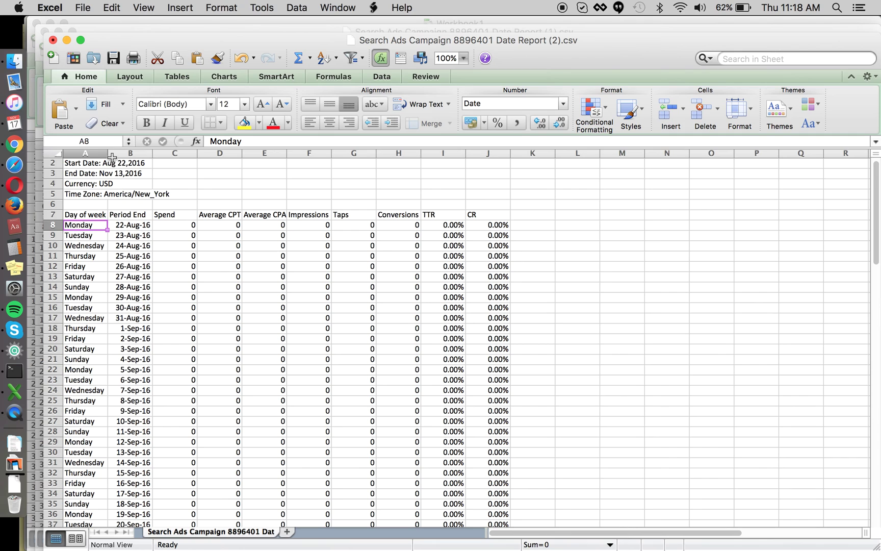
- Insert an empty column C between Period End and Spend
scroll(169, 287, "down", 5)
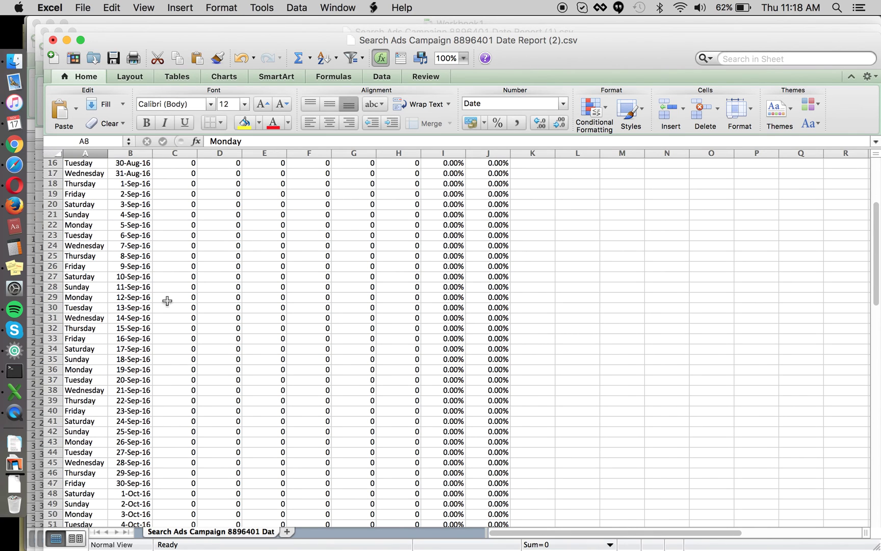
scroll(168, 363, "down", 4)
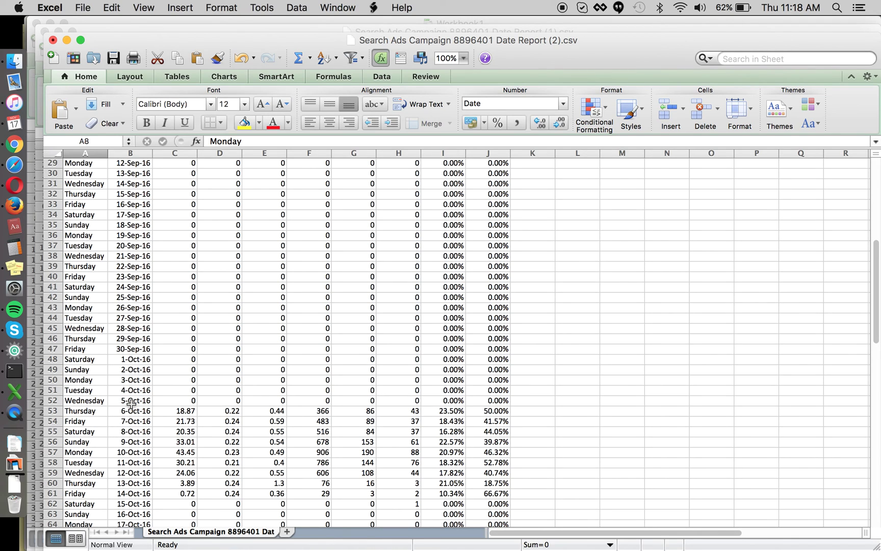
left_click(181, 406)
scroll(213, 415, "down", 2)
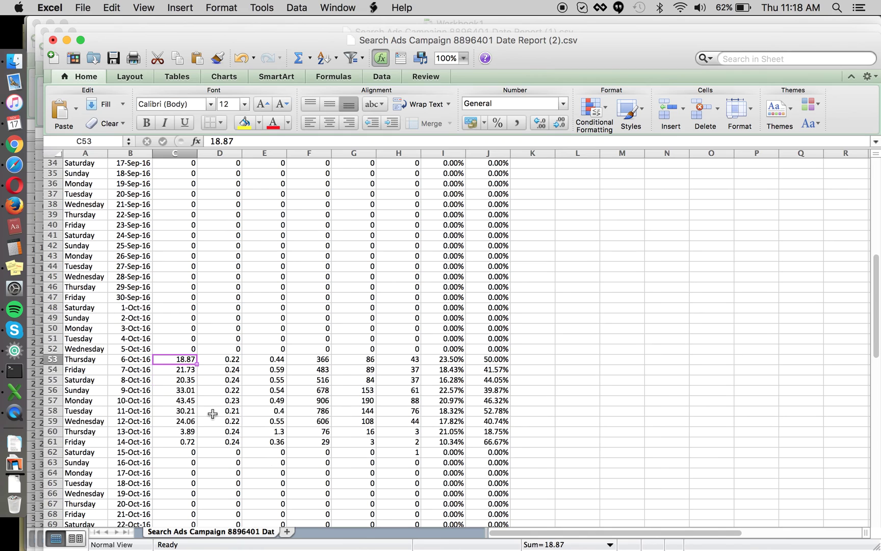
left_click(186, 154)
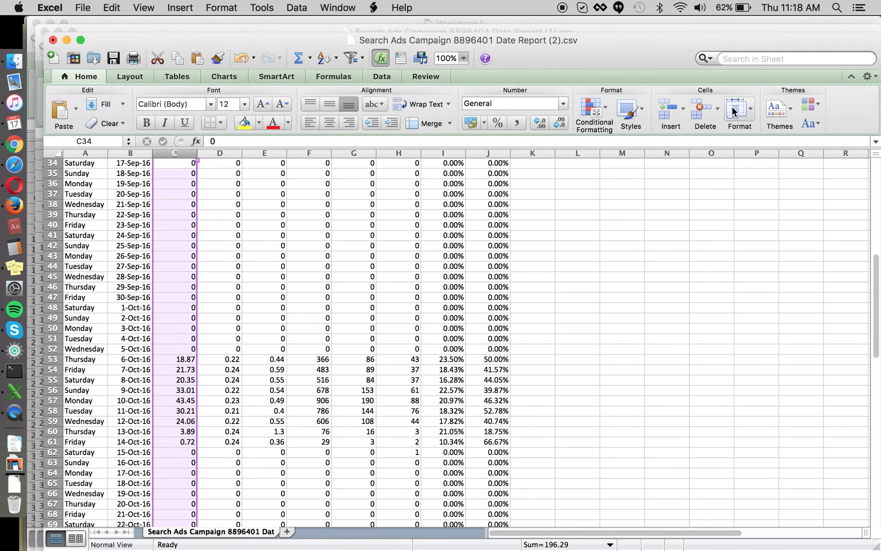
left_click(670, 109)
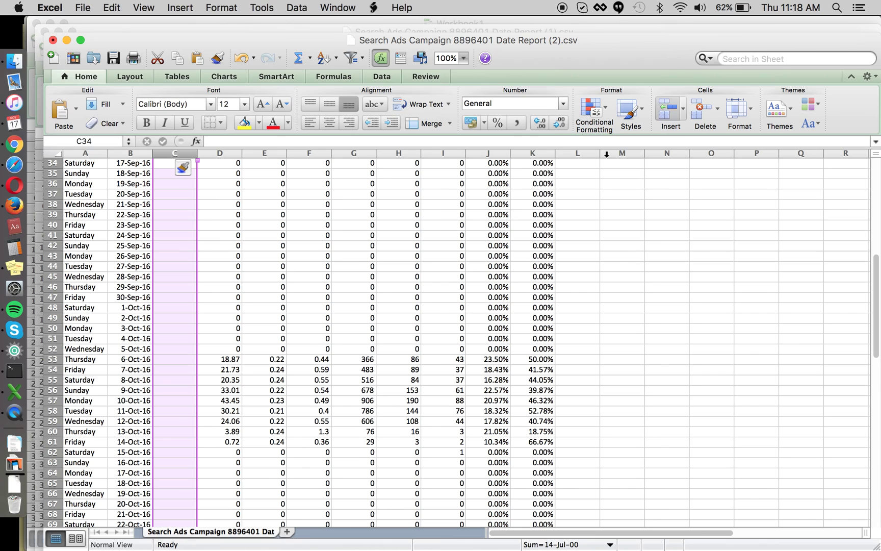
left_click(236, 337)
scroll(239, 306, "up", 4)
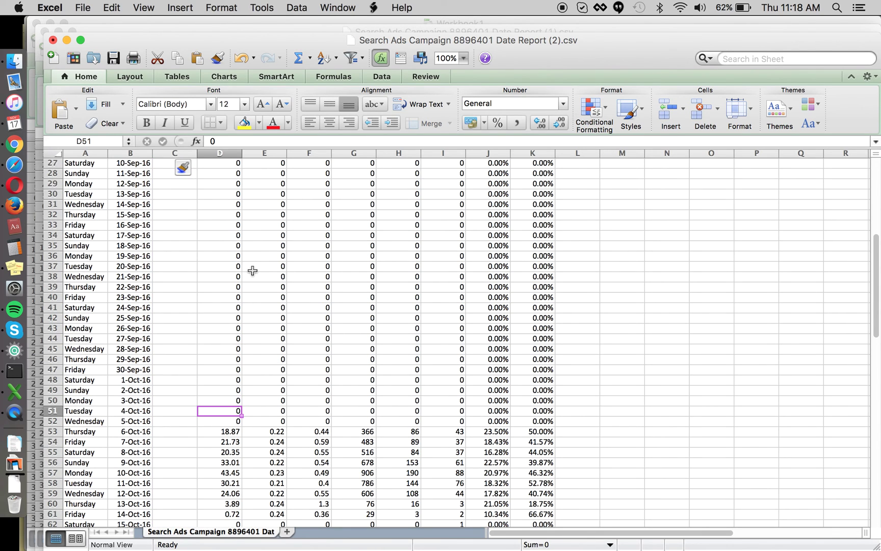
scroll(245, 276, "up", 3)
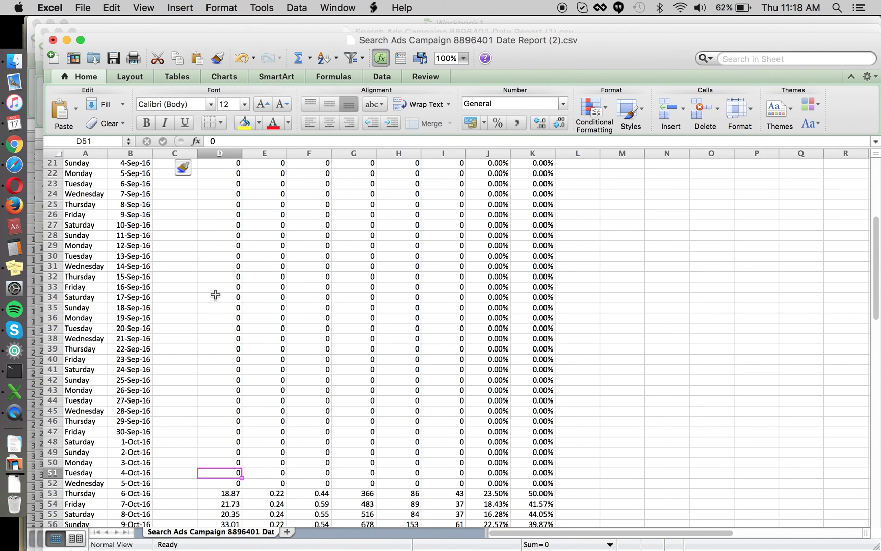
scroll(214, 295, "up", 10)
left_click(178, 226)
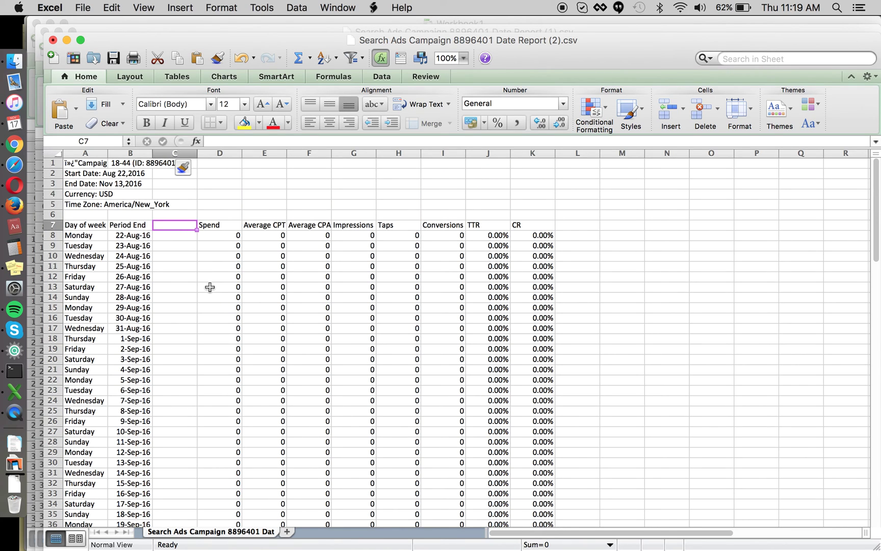
- Head column C 'Count' and fill C53:C61 with 1 for each active day, 6–14 Oct
type("Count")
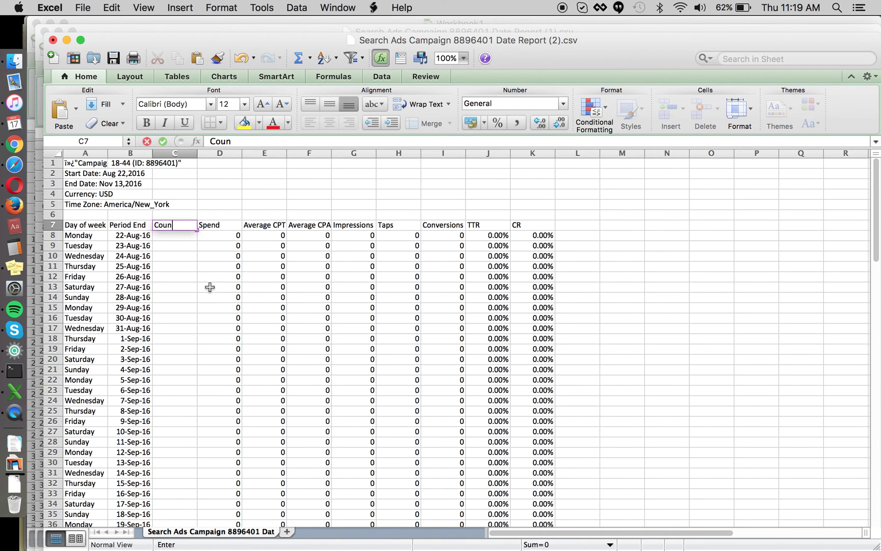
key("Return")
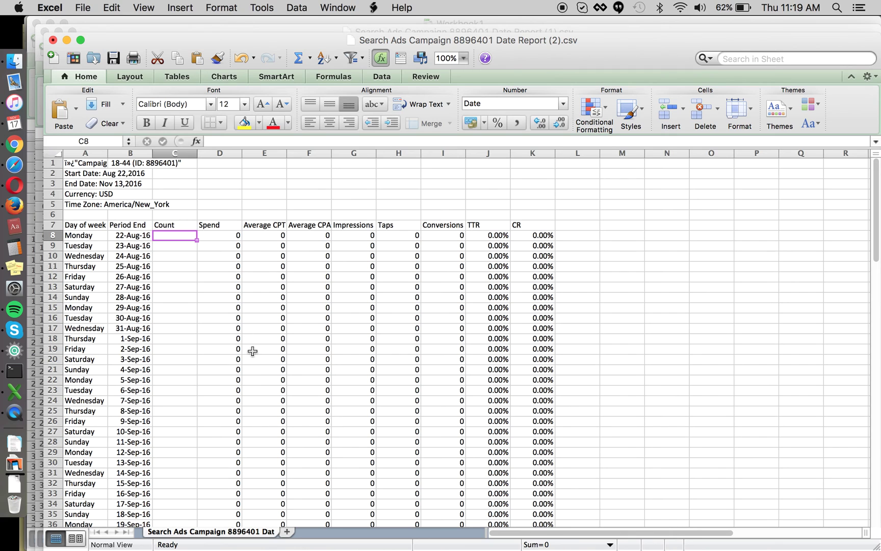
scroll(250, 342, "down", 10)
scroll(253, 351, "down", 1)
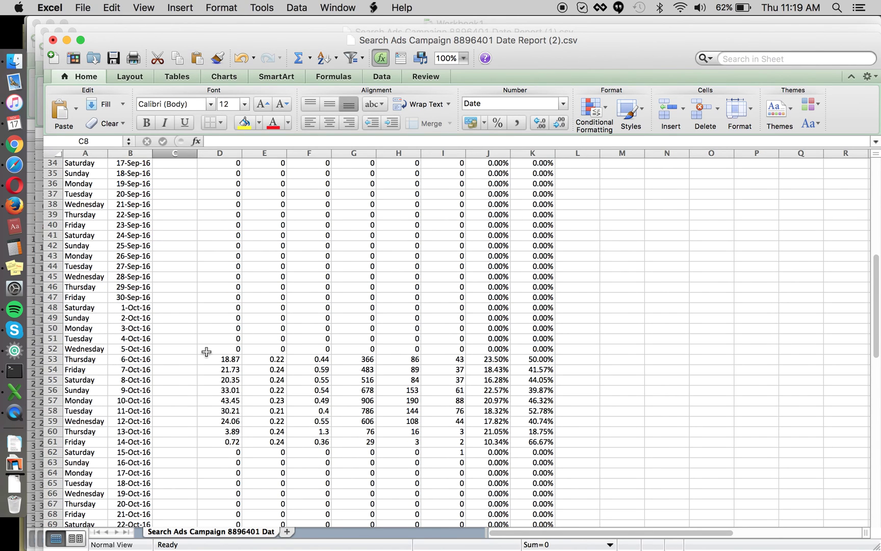
left_click(176, 359)
type("1")
key("ctrl+Return")
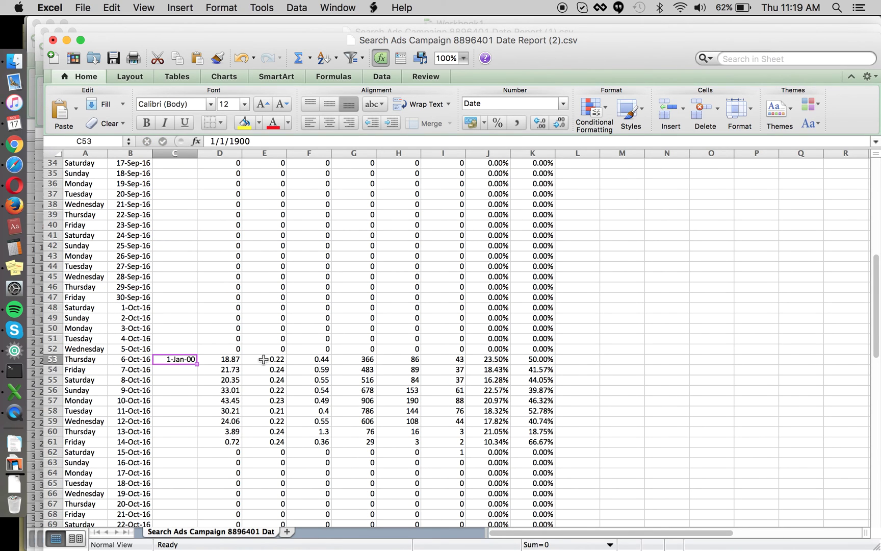
key("super+c")
scroll(255, 383, "down", 1)
left_click(189, 407, "shift")
key("super+v")
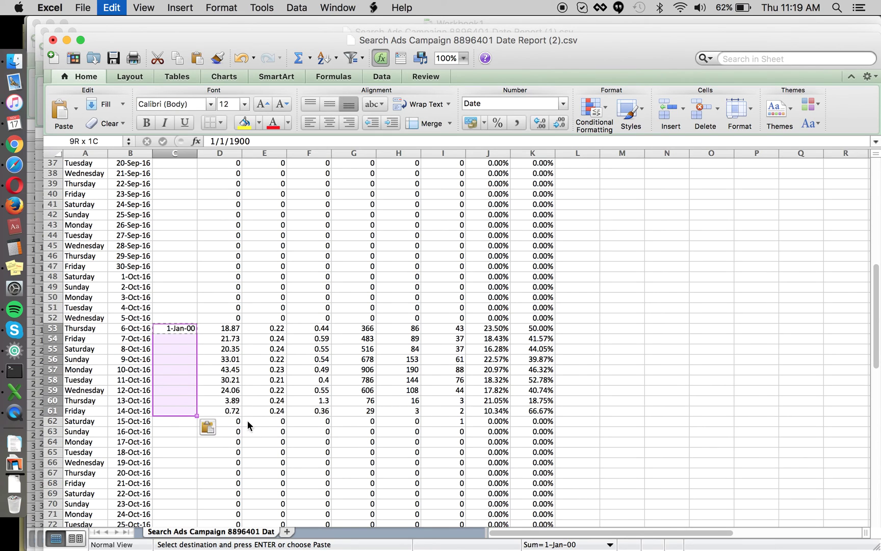
key("Escape")
- Select the full data range A7:K91 as the pivot source
scroll(272, 421, "down", 1)
left_click(124, 380)
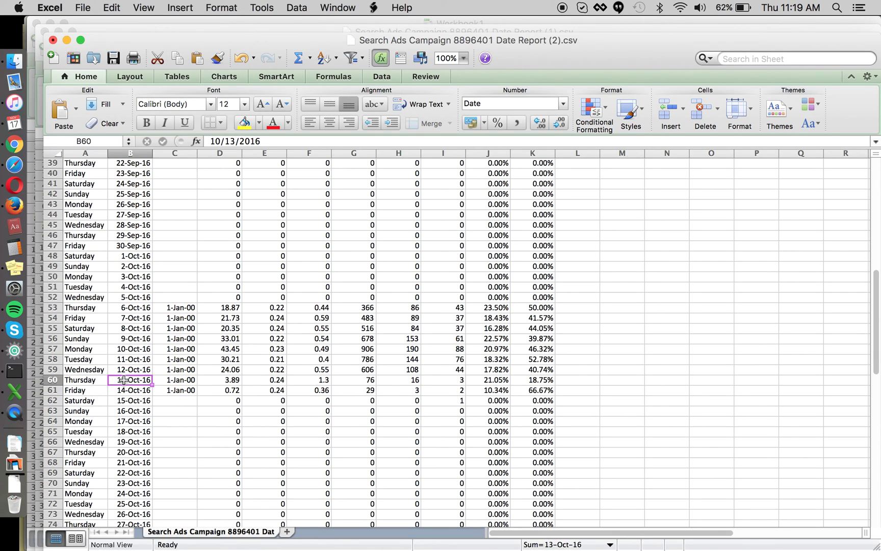
key("super+Down")
key("super+Up")
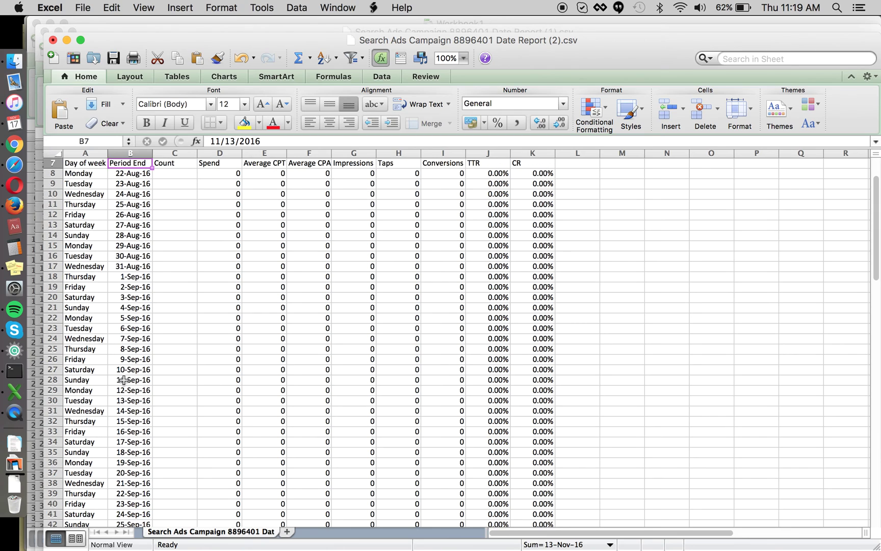
key("Left")
scroll(124, 379, "up", 1)
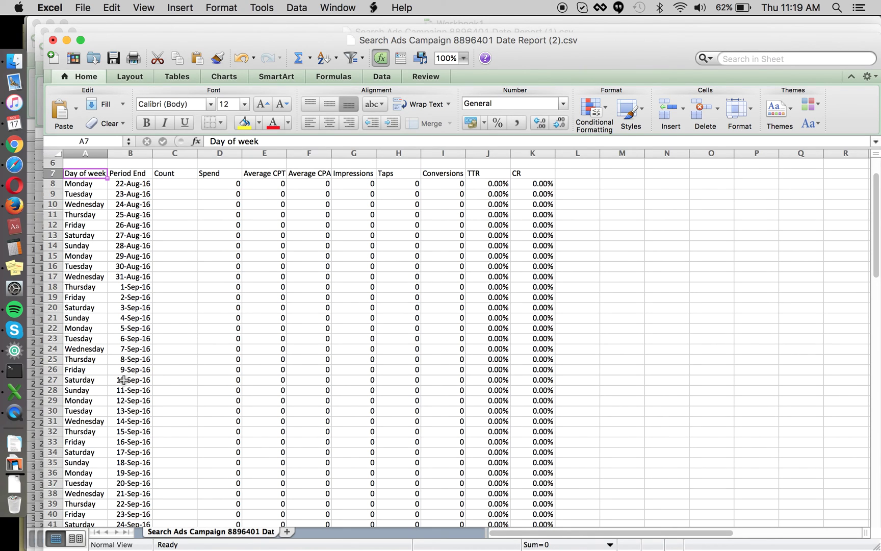
key("super+shift+Right")
key("super+shift+Down")
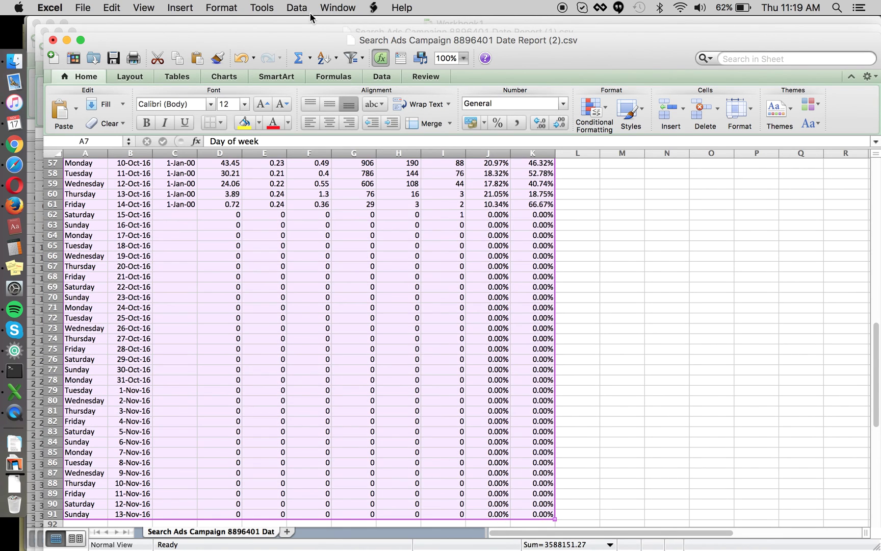
left_click(310, 12)
- Create a pivot with Day of week rows summing Spend, Impressions, Taps, Conversions and Count
left_click(331, 202)
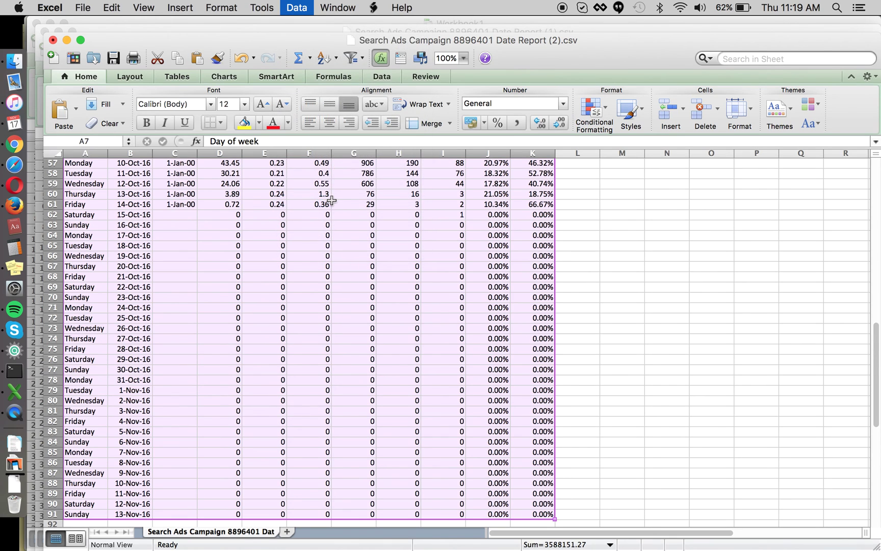
key("Return")
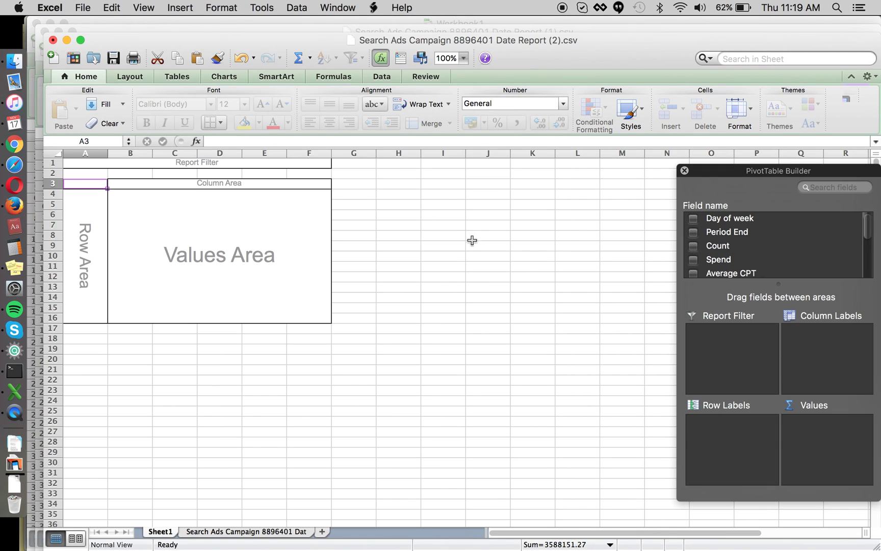
left_click_drag(718, 218, 699, 431)
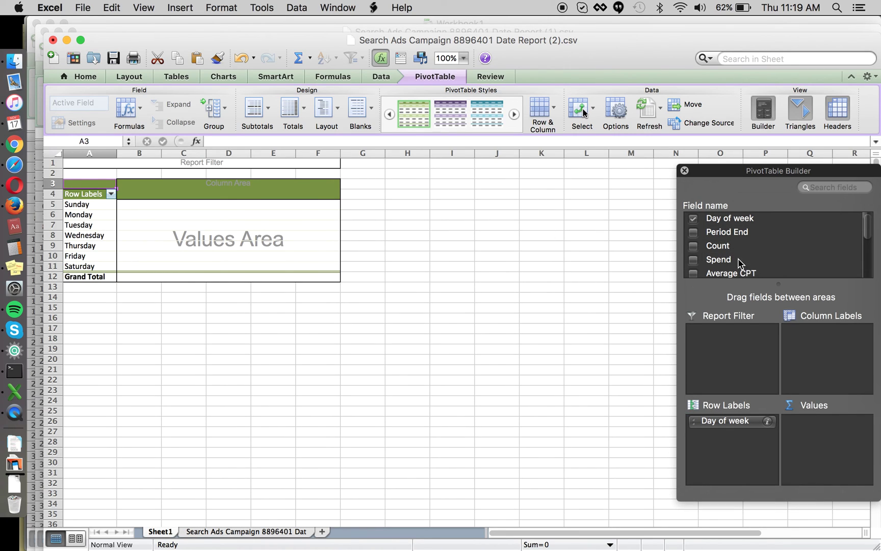
left_click(694, 260)
scroll(706, 255, "down", 2)
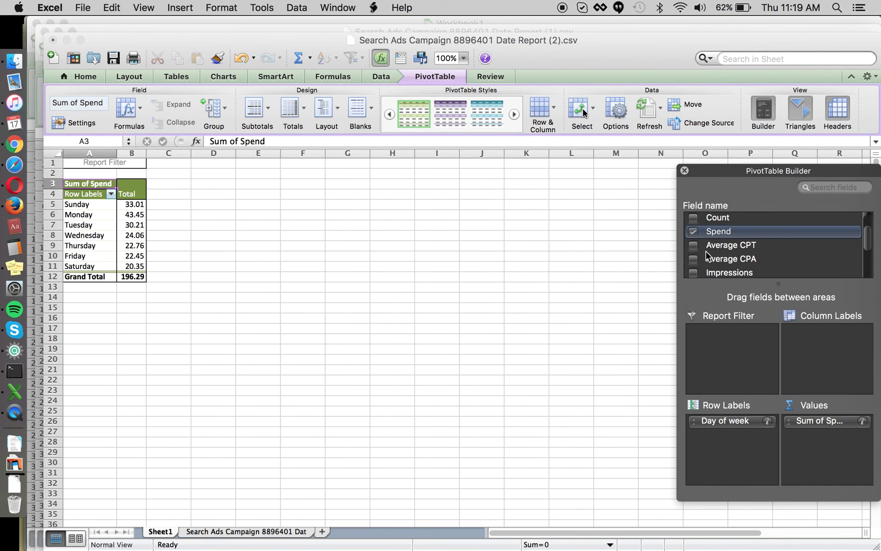
scroll(729, 239, "down", 1)
left_click(694, 257)
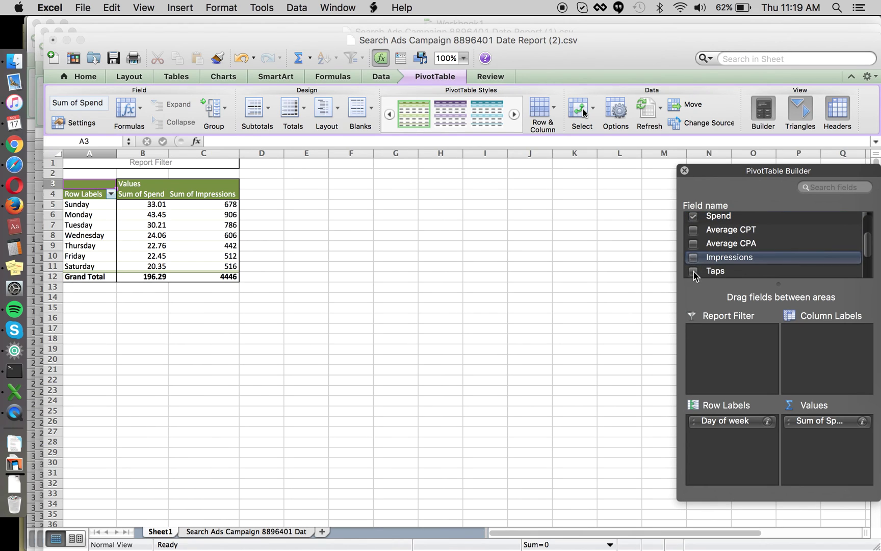
left_click(694, 271)
scroll(697, 255, "down", 3)
left_click(693, 244)
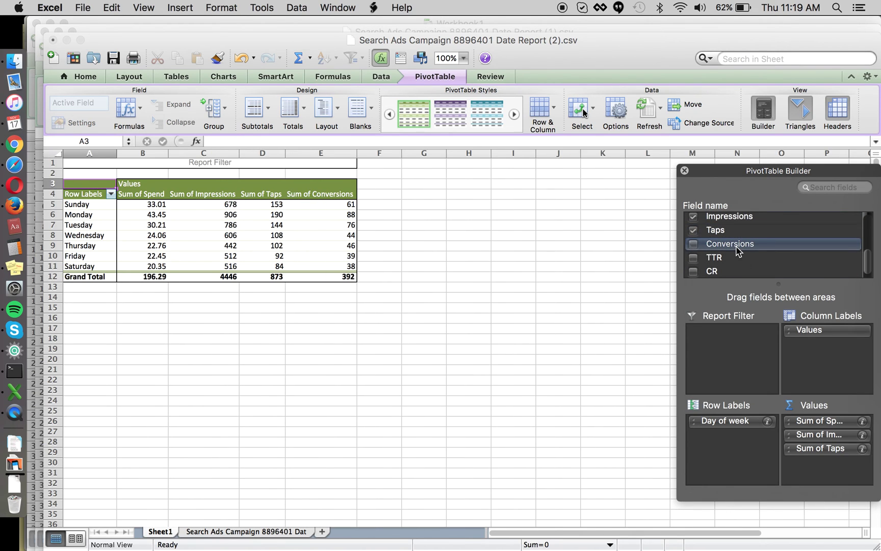
scroll(735, 251, "up", 5)
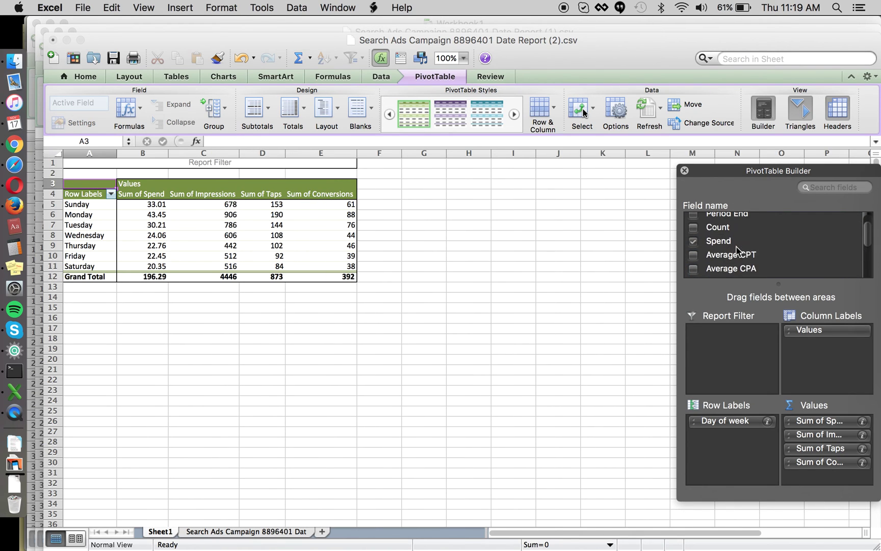
left_click(693, 230)
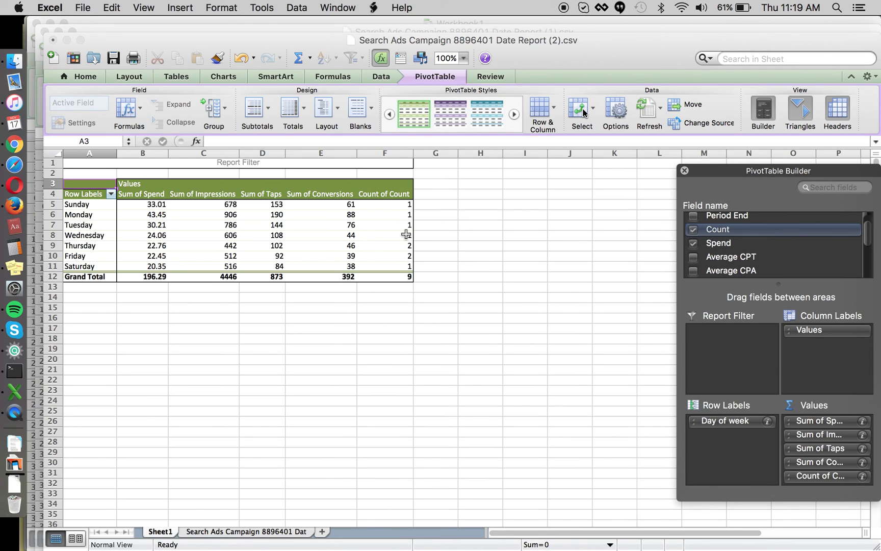
- Review Thursday's count, conversions, taps and spend in the pivot, then return to the data sheet
left_click(392, 246)
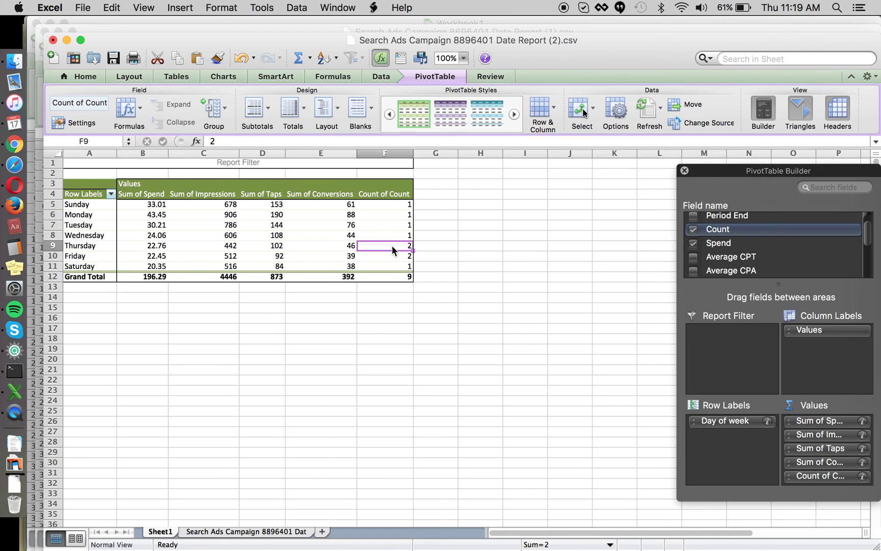
key("Left")
key("Left")
key("Left")
key("Left")
key("Left")
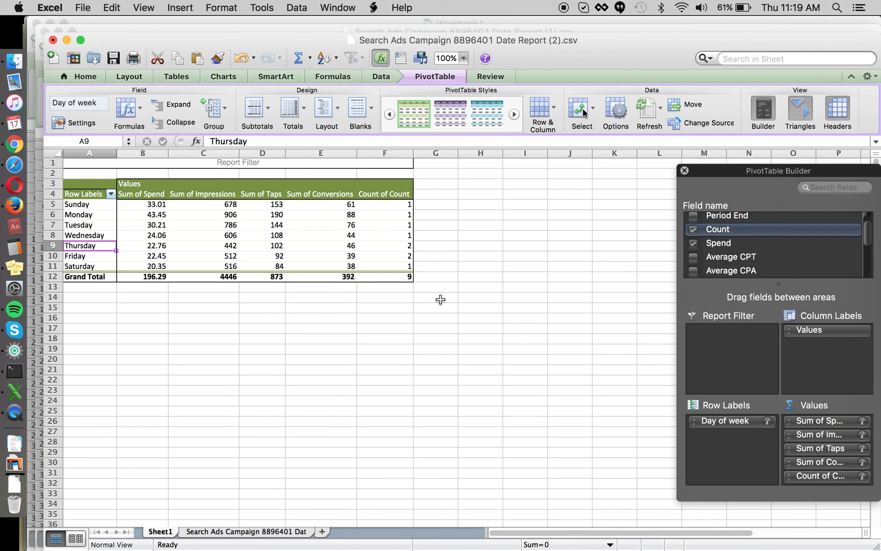
key("Up")
key("Up")
key("Up")
key("Up")
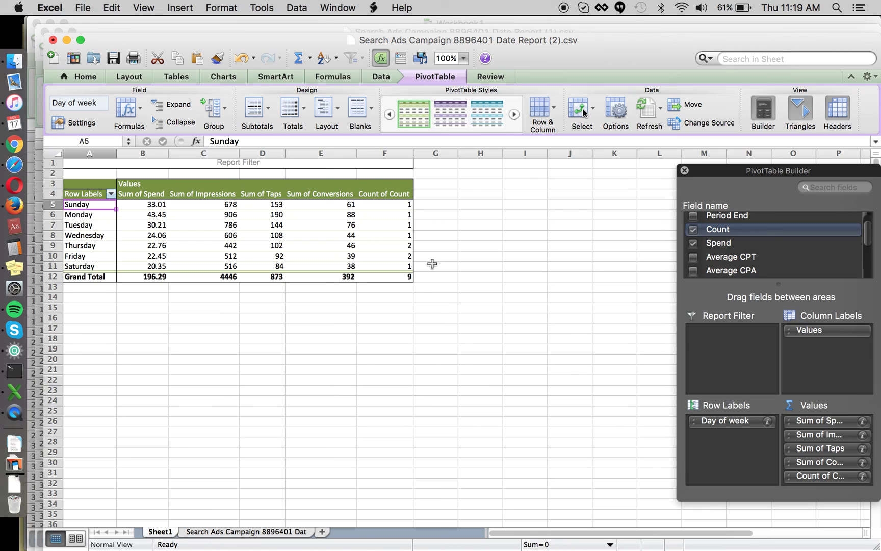
left_click(433, 247)
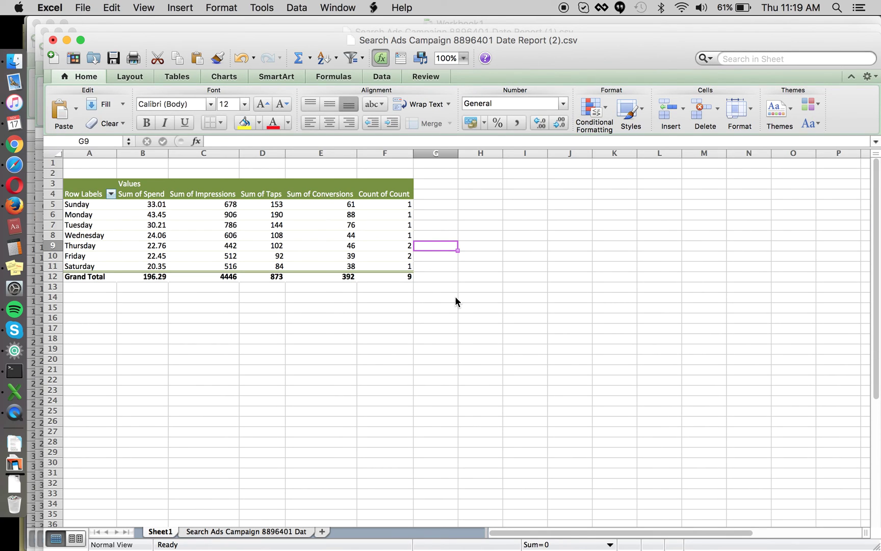
key("Left")
key("Left")
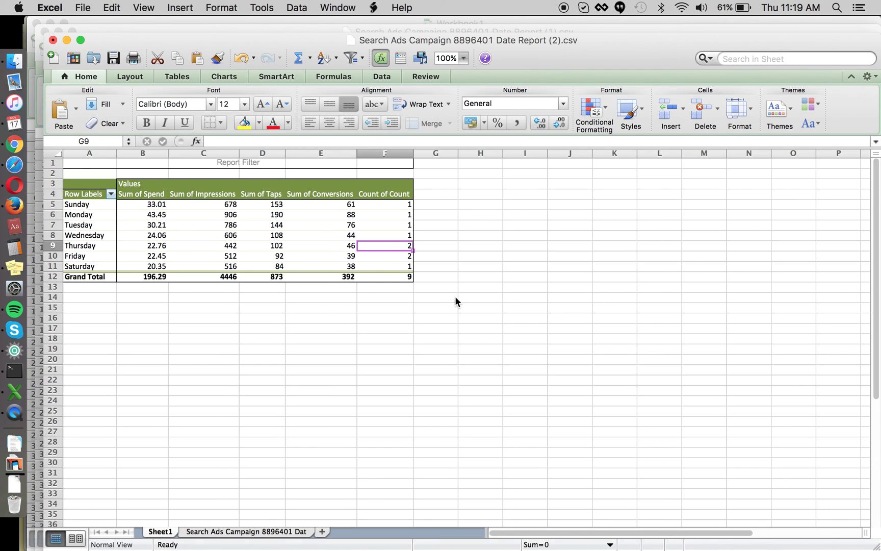
key("Right")
key("Right")
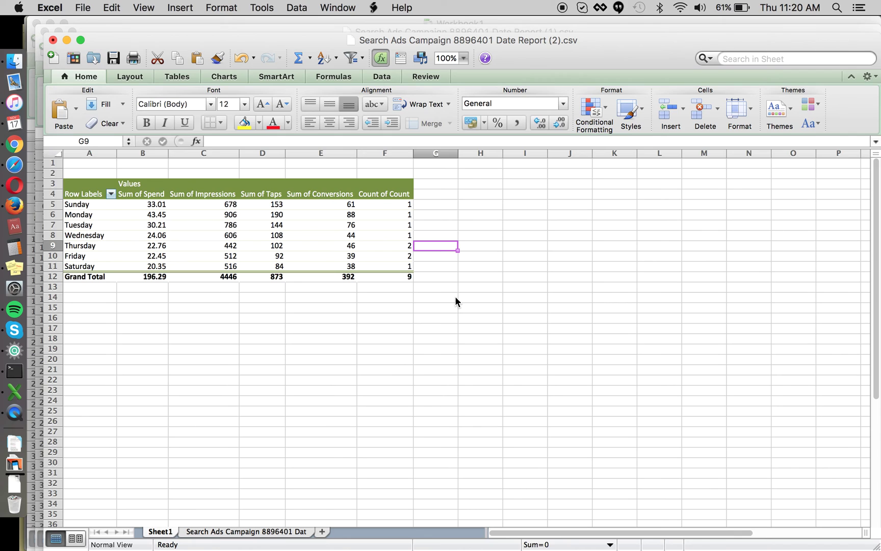
left_click(335, 244)
key("Left")
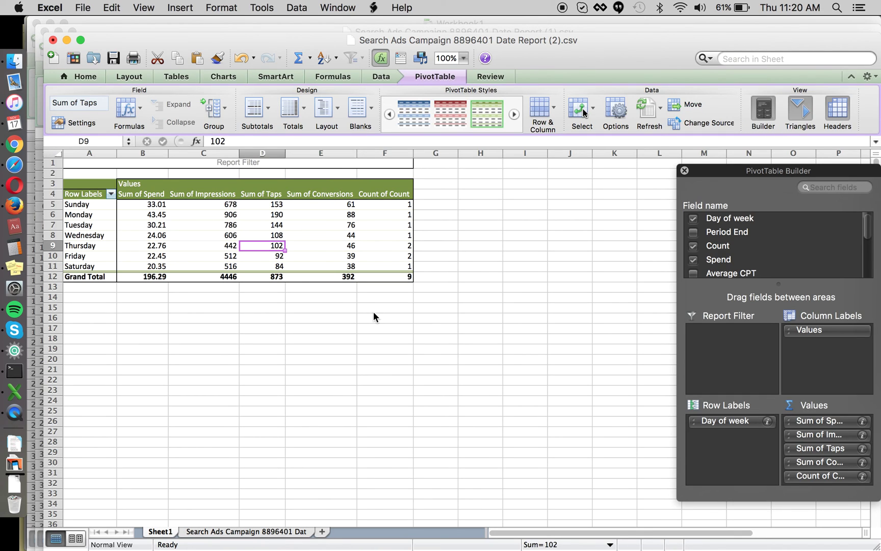
key("Left")
key("Left")
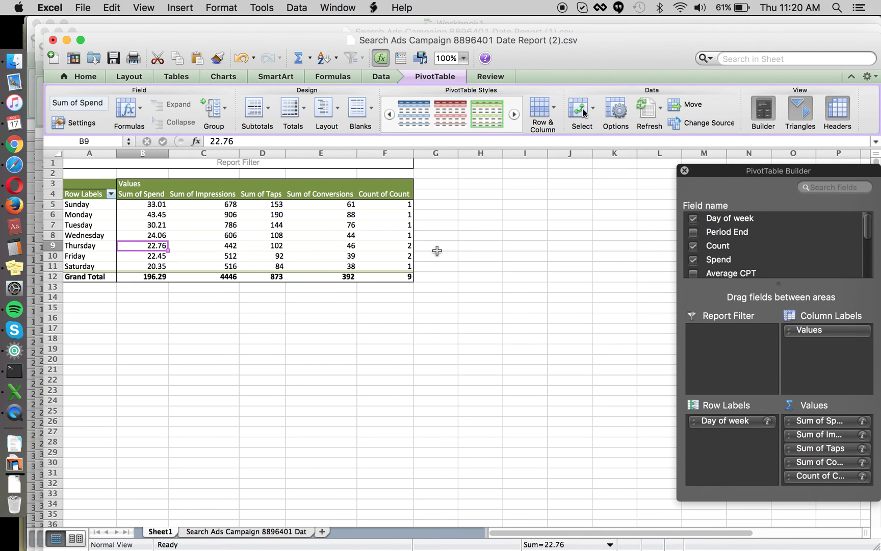
left_click(437, 248)
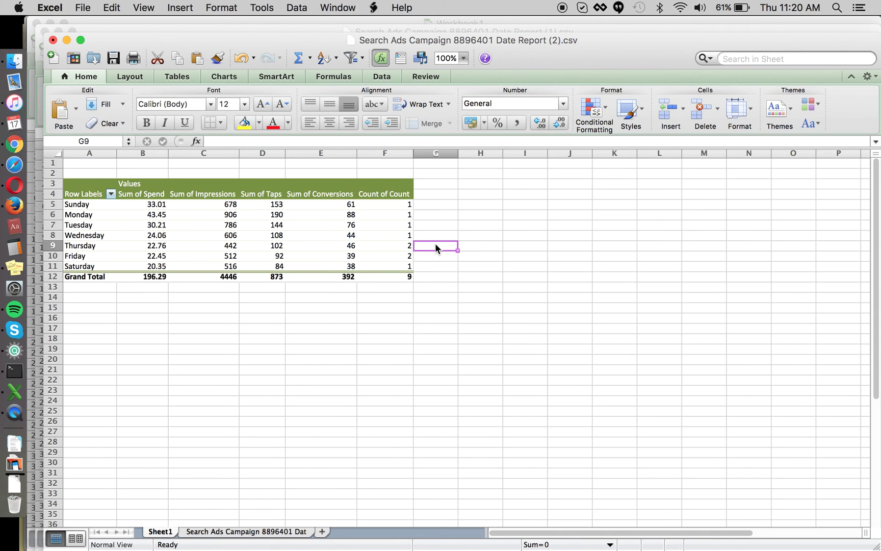
left_click(214, 533)
- Clear the 13-Oct and 14-Oct data in C60:K61
scroll(246, 409, "down", 10)
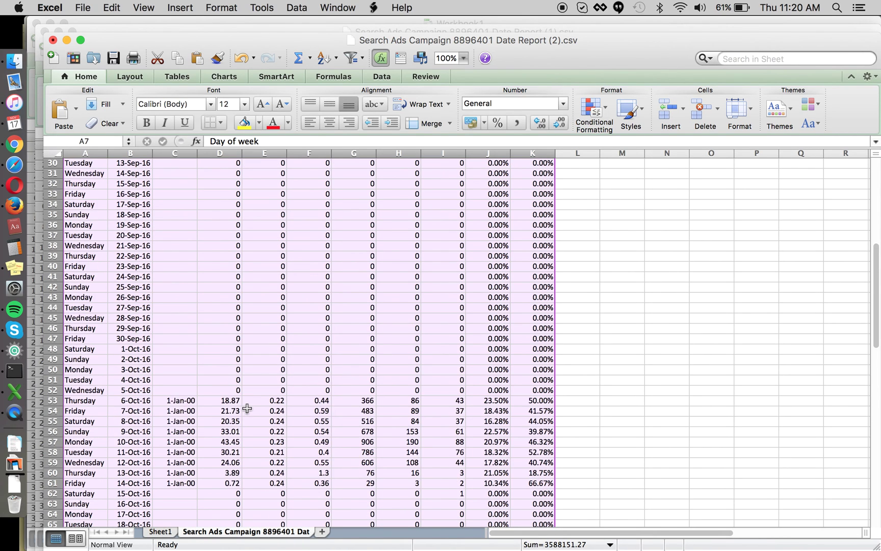
scroll(247, 408, "down", 6)
left_click(190, 307)
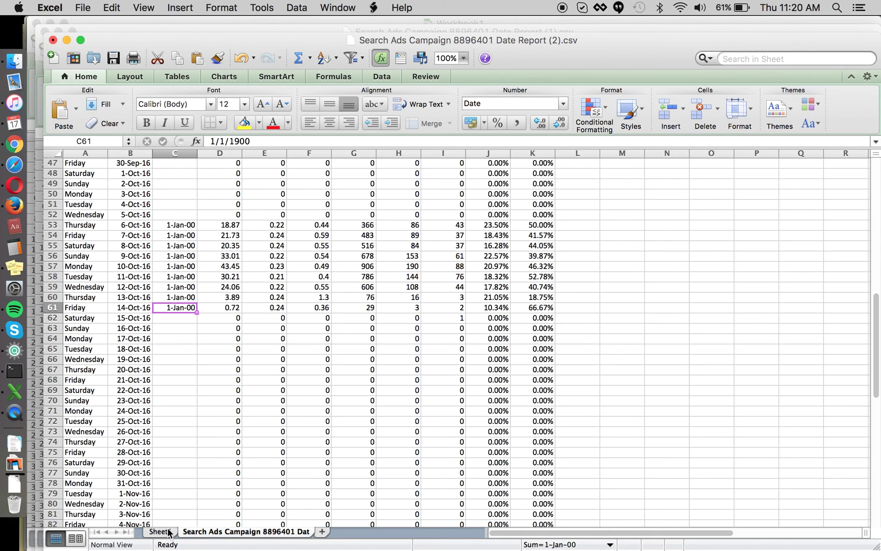
key("shift+Up")
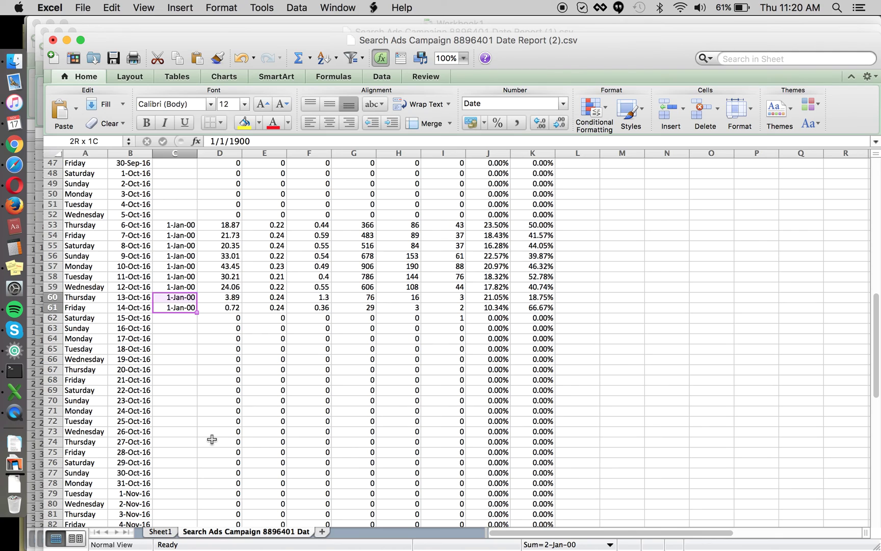
key("shift+super+Right")
key("Delete")
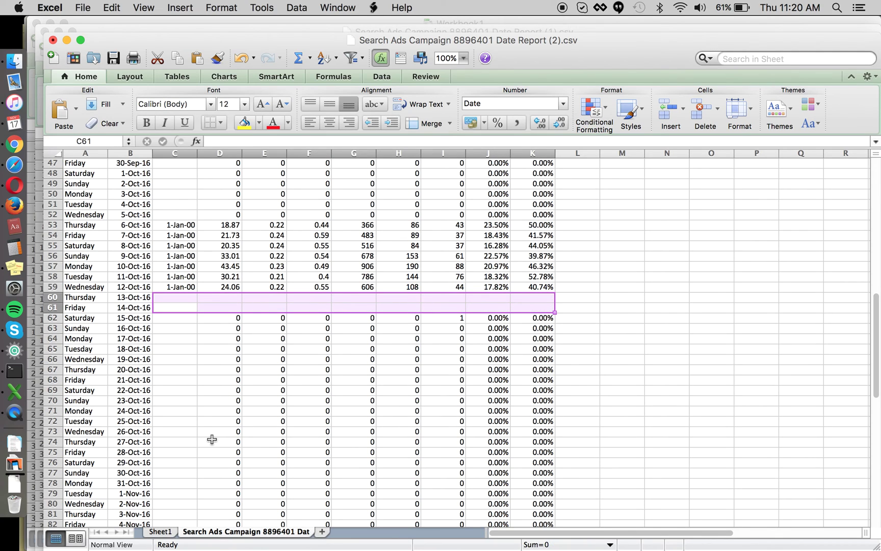
left_click(231, 382)
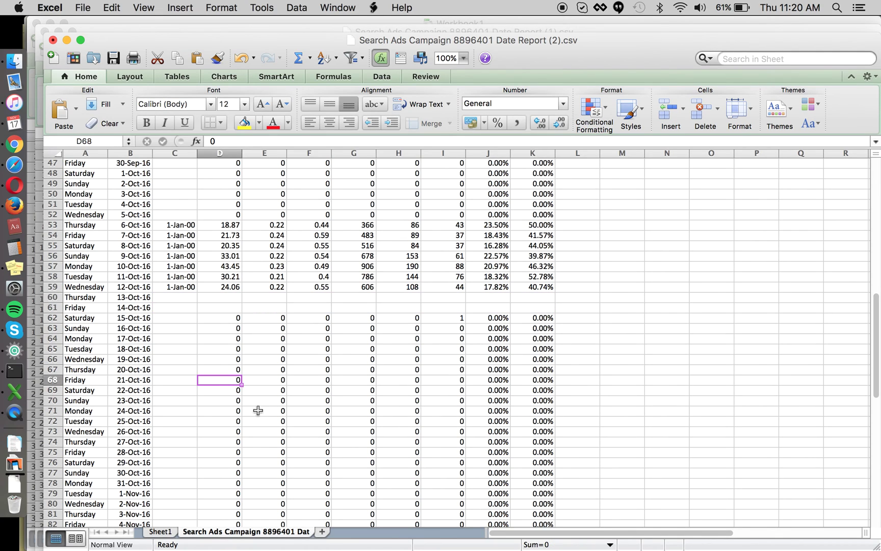
- Refresh the Sheet1 pivot table and remove Count of Count from its values
left_click(167, 533)
left_click(380, 248)
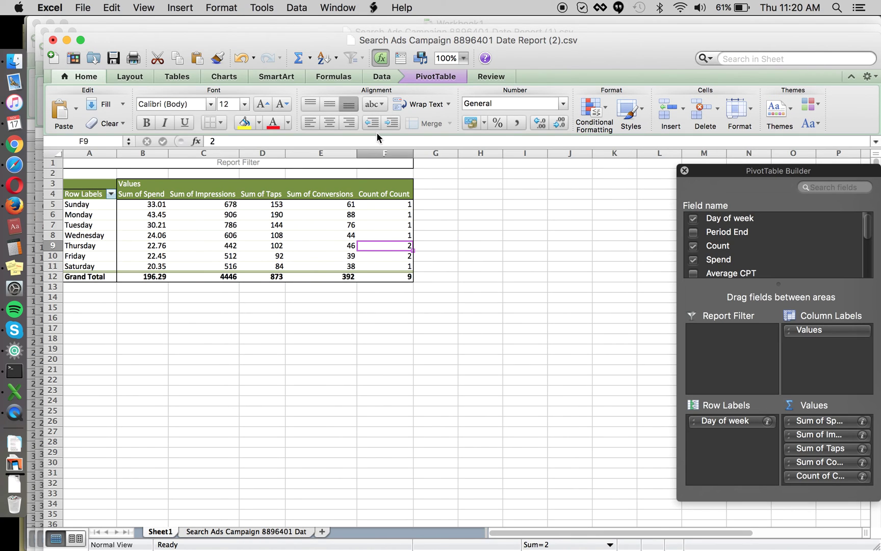
left_click(381, 76)
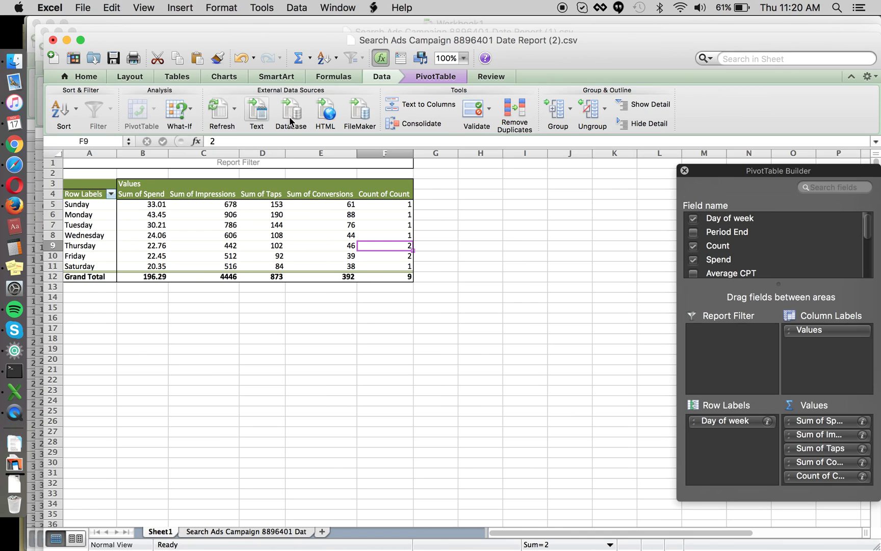
left_click(220, 110)
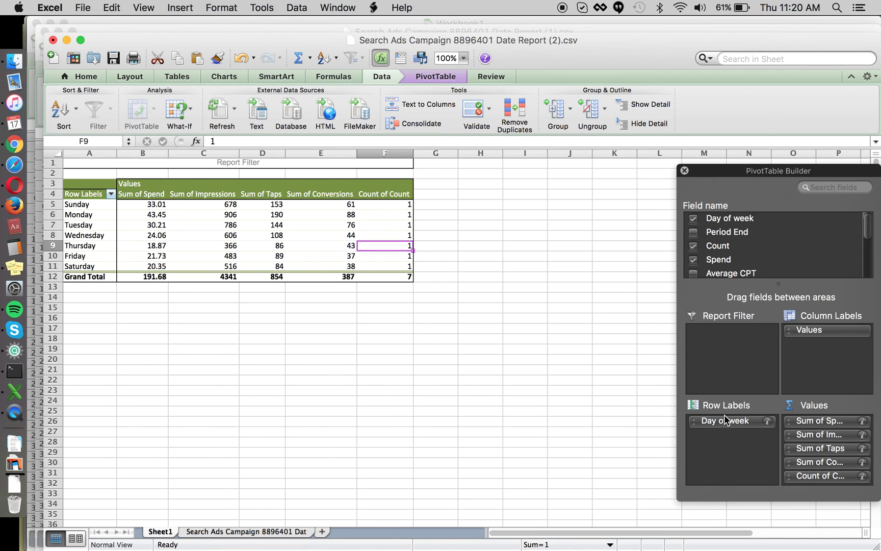
left_click_drag(822, 476, 638, 449)
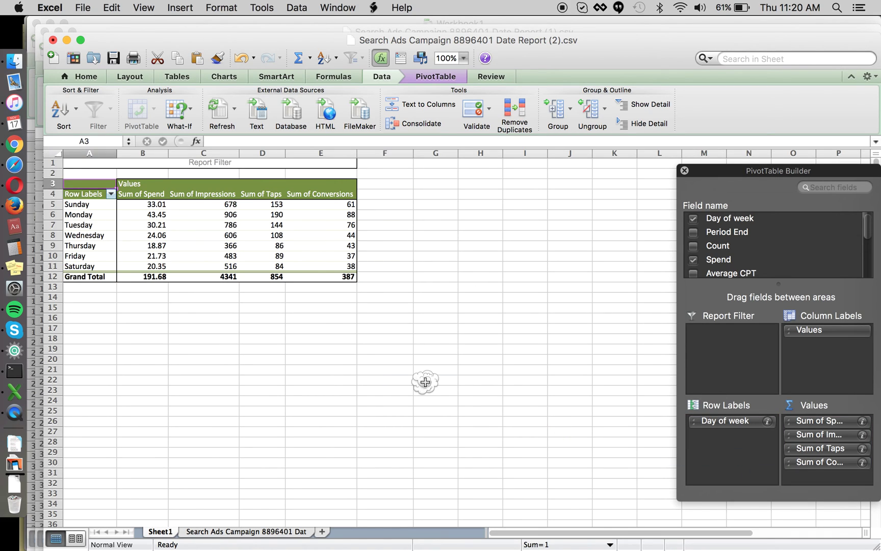
left_click(313, 202)
left_click(364, 196)
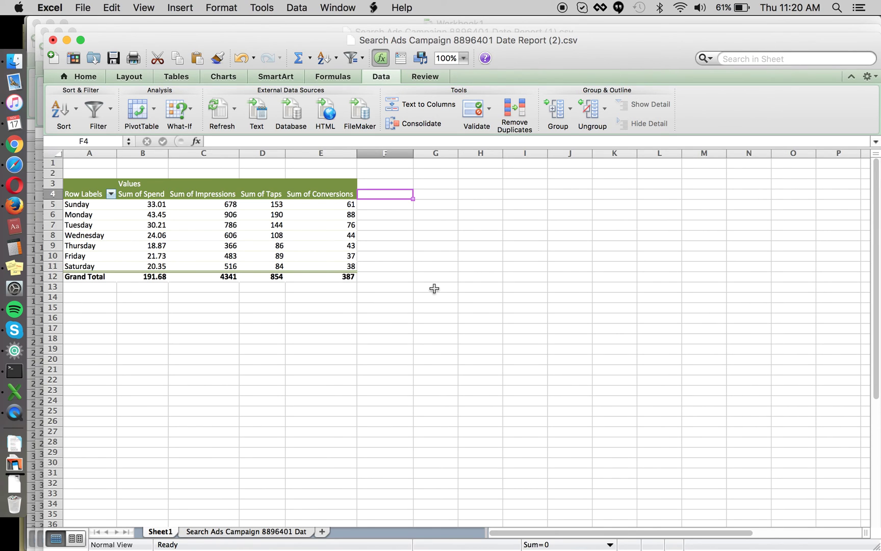
- Enter the headers TTR, CPT, CR and CPA in F4:I4
type("TTR")
key("Tab")
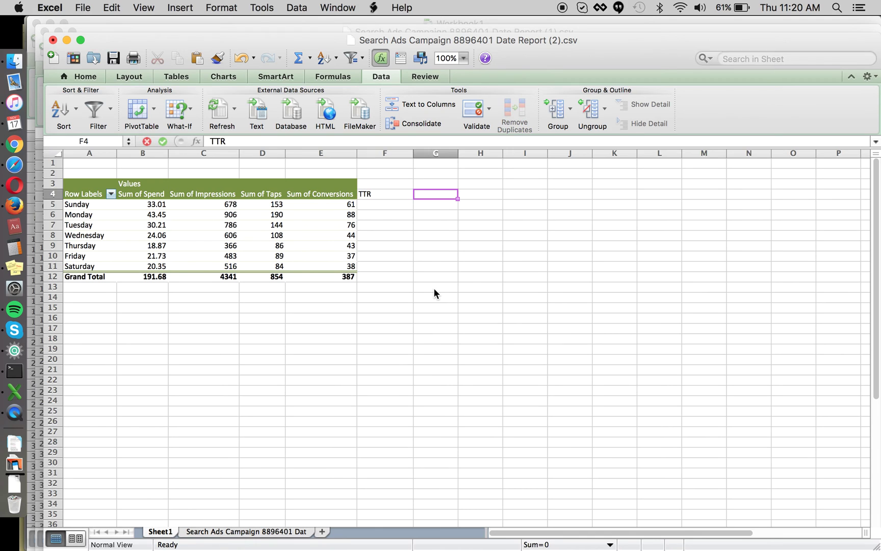
type("COT")
key("Tab")
key("shift+Tab")
type("CPT")
key("Tab")
type("CR")
key("Tab")
type("CPA")
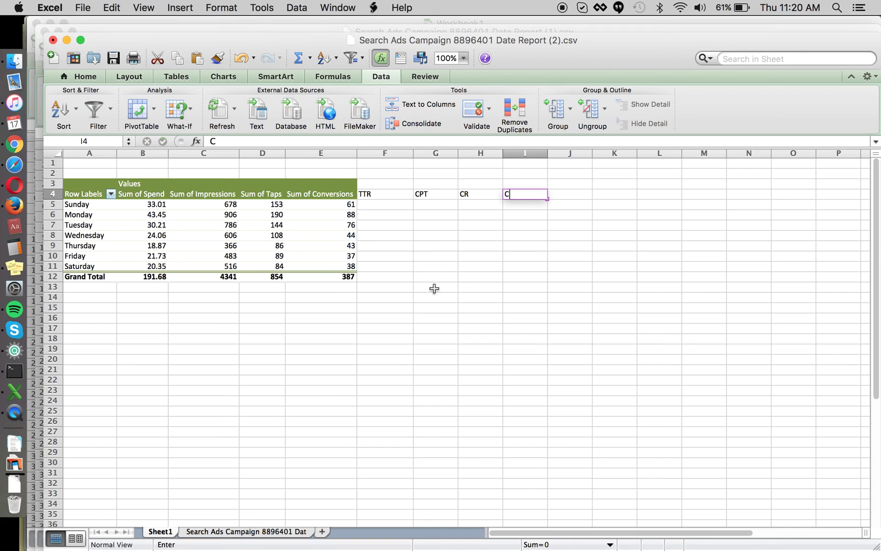
key("Return")
- Calculate Sunday's TTR in F5 as taps divided by impressions (=D5/C5)
key("Up")
key("Left")
key("Left")
key("Left")
key("Left")
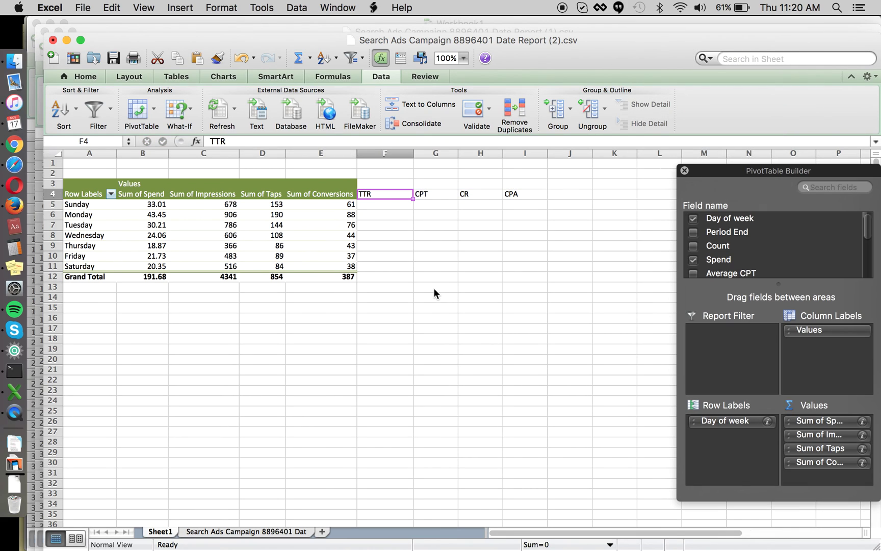
key("Down")
key("Right")
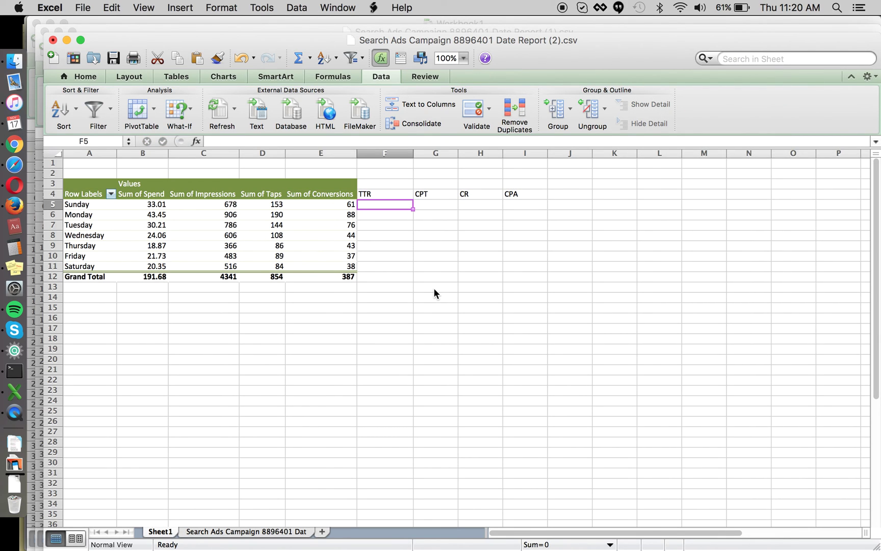
left_click(337, 227)
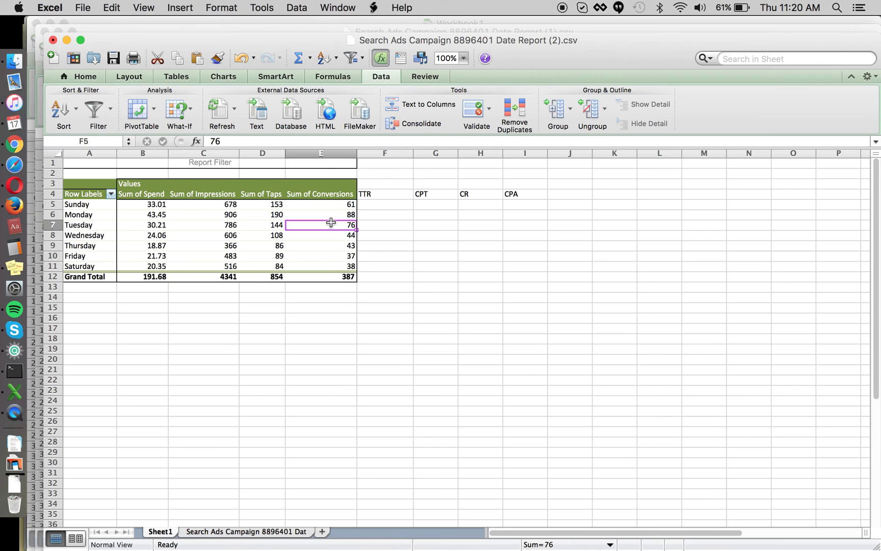
left_click(379, 202)
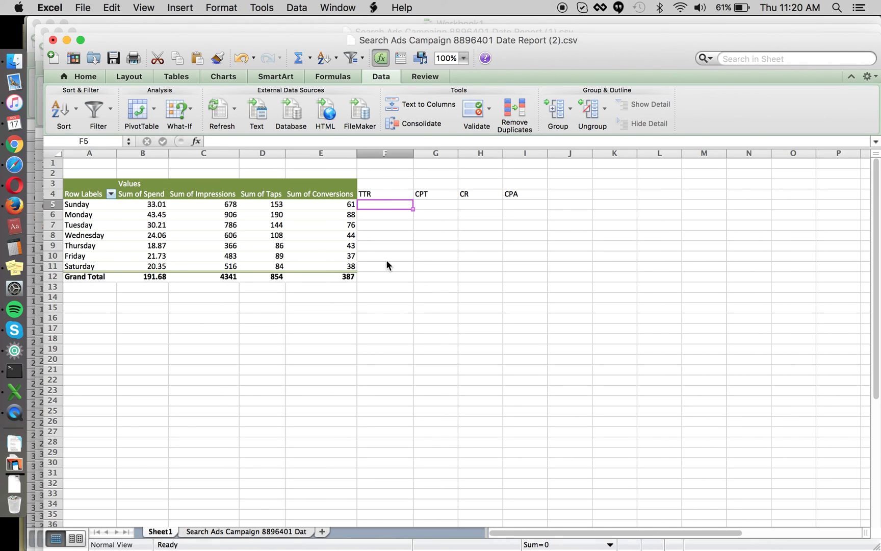
type("=")
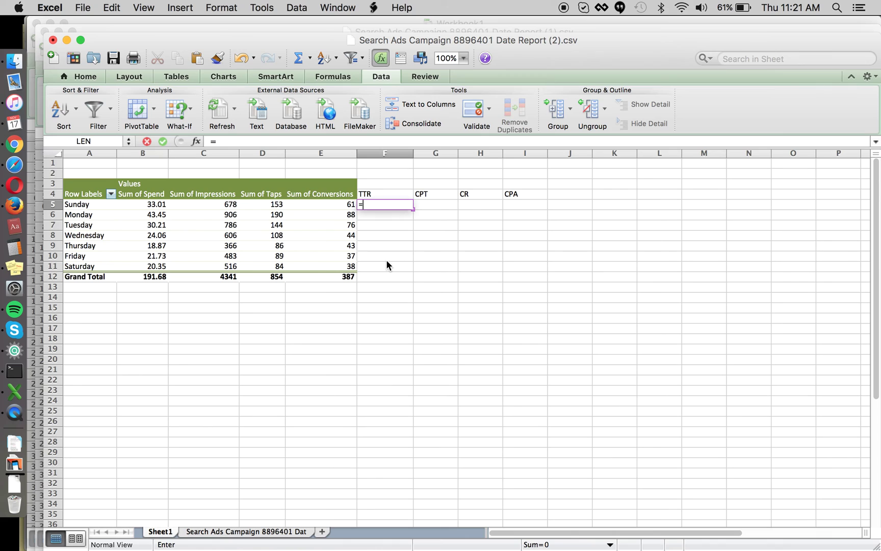
key("Left")
key("Left")
type("/")
key("Left")
key("Left")
key("Left")
key("Return")
key("Up")
key("Right")
- Calculate Sunday's CPT in G5 as spend divided by taps (=B5/D5)
type("=")
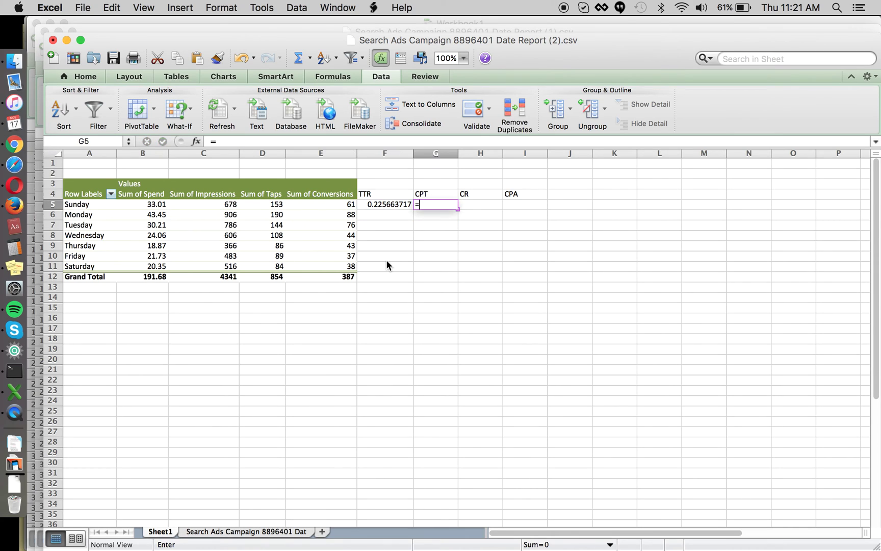
key("Left")
key("Left")
key("Left")
key("Left")
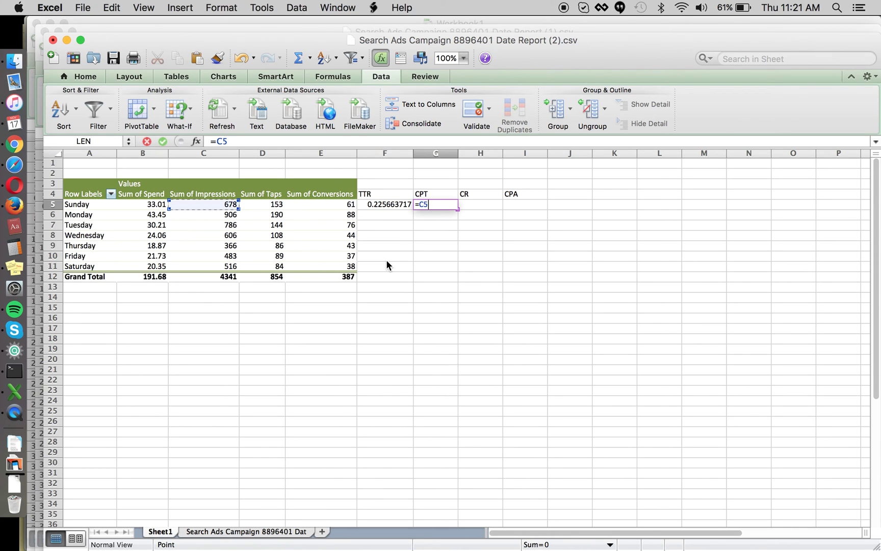
key("Left")
type("/")
key("Left")
key("Left")
key("Left")
key("Return")
key("Up")
key("Right")
type("=")
key("Left")
- Calculate Sunday's CR in H5 as conversions divided by taps (=E5/D5)
key("Left")
key("Escape")
type("=")
key("Left")
key("Left")
key("Left")
type("/")
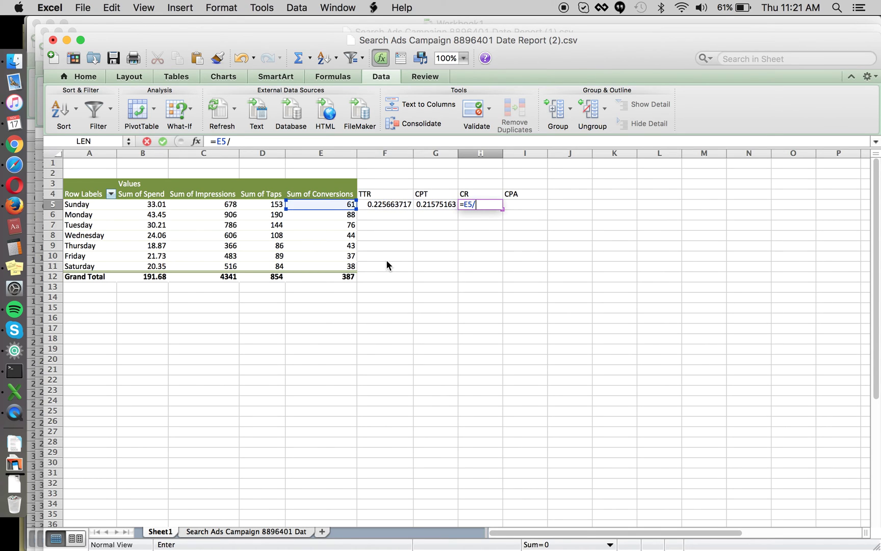
- Calculate Sunday's CPA in I5 as spend divided by conversions
key("Left")
key("Left")
key("Left")
key("Left")
key("Return")
key("Up")
key("Right")
type("=")
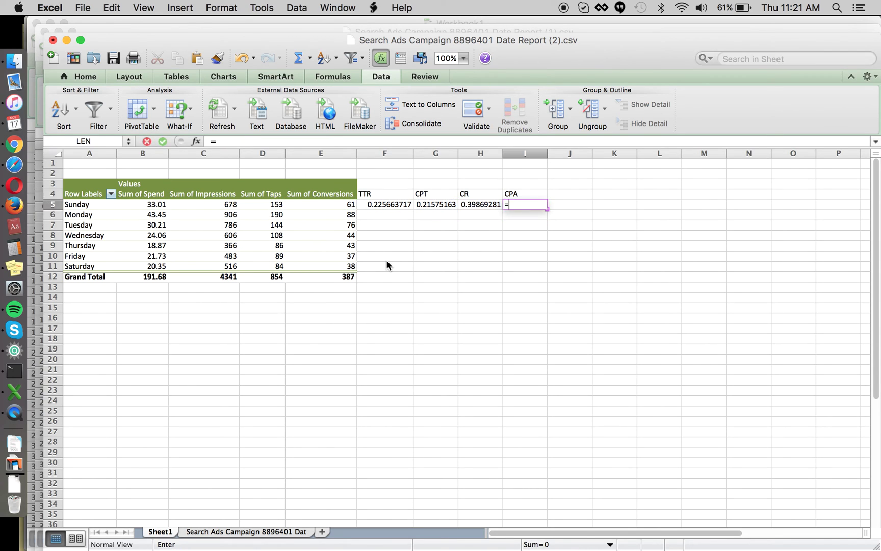
key("Left")
key("Left")
key("Left")
key("Left")
key("Left")
key("Left")
key("Left")
type("/")
key("Left")
key("Left")
key("Left")
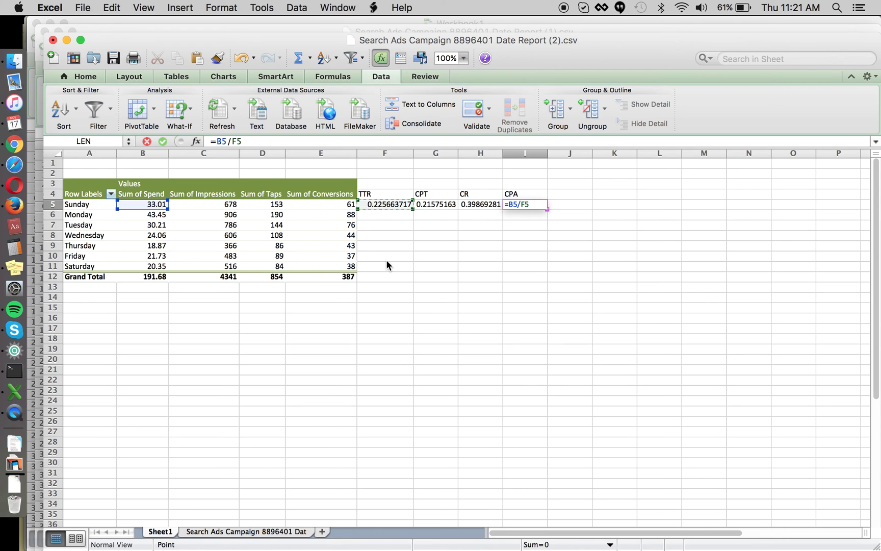
key("Return")
key("Up")
key("Left")
key("Left")
key("Left")
key("shift+Right")
key("shift+Right")
key("shift+Right")
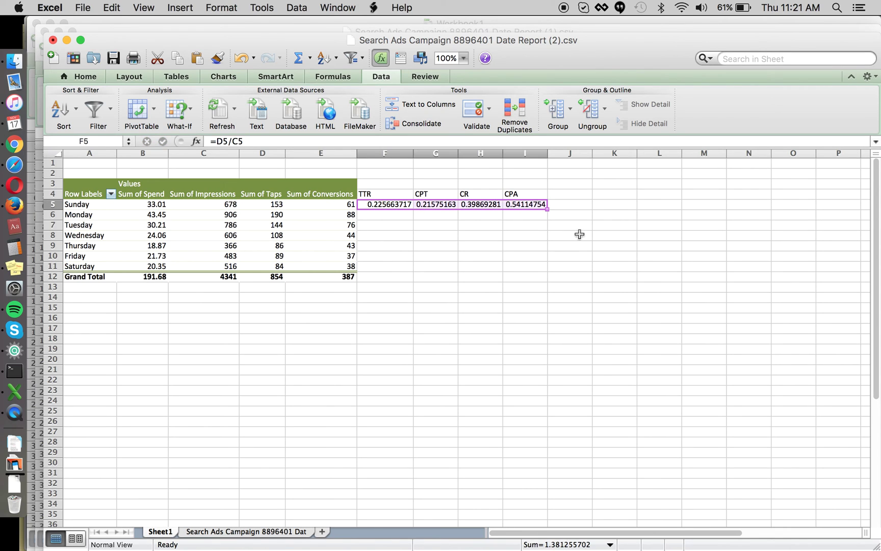
- Fill the KPI formulas down to Grand Total and add a bottom border under F11:I11
double_click(546, 208)
left_click(394, 276)
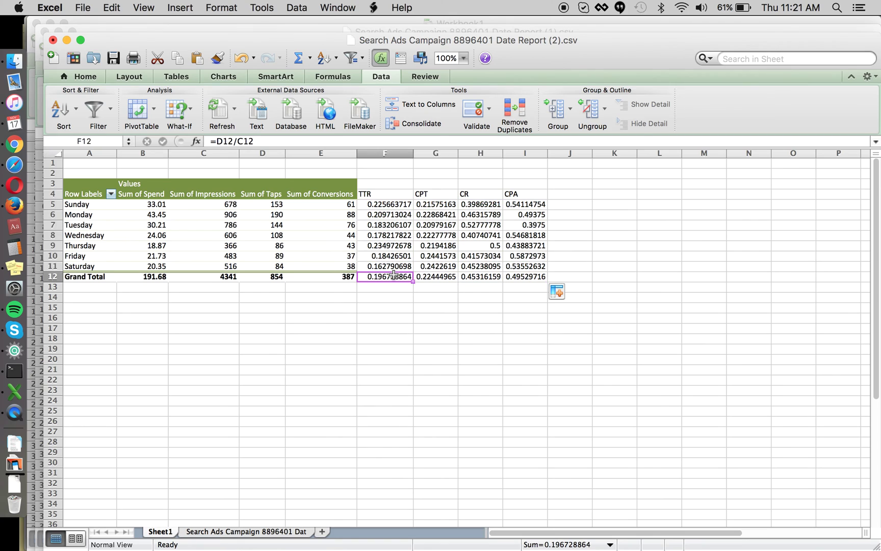
key("shift+Right")
key("shift+Right")
key("shift+Right")
left_click(82, 76)
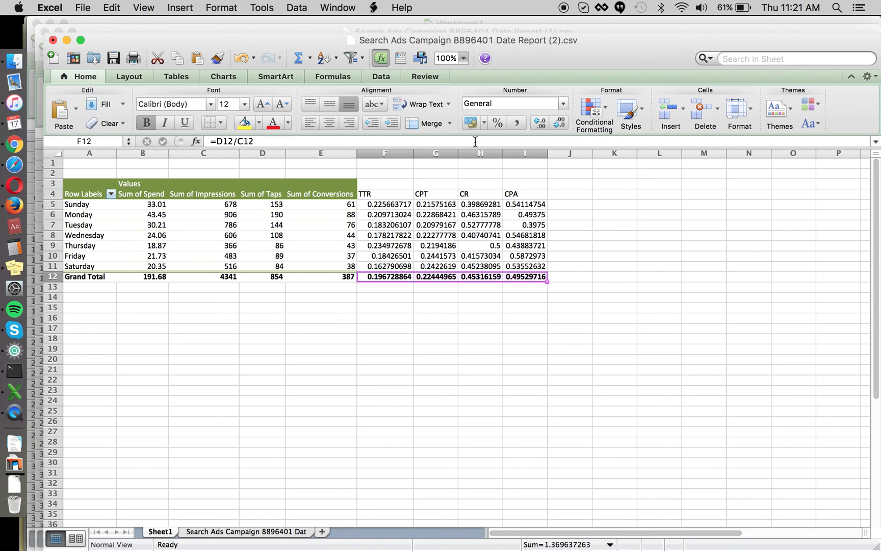
left_click(376, 266)
key("shift+Right")
key("shift+Right")
key("shift+Right")
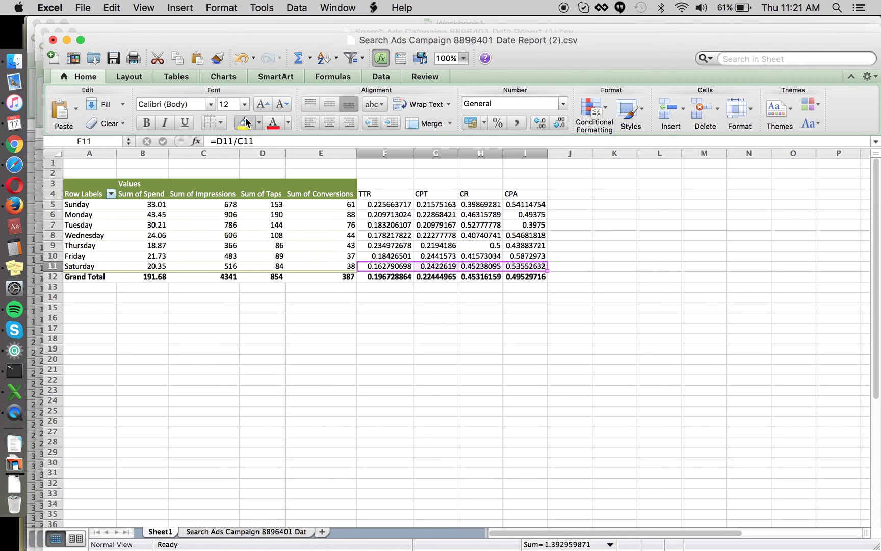
left_click(221, 123)
left_click(305, 193)
left_click(411, 288)
- Format the TTR and CR columns as percentages and CPT and CPA as dollars
left_click(396, 151)
left_click(472, 150, "super")
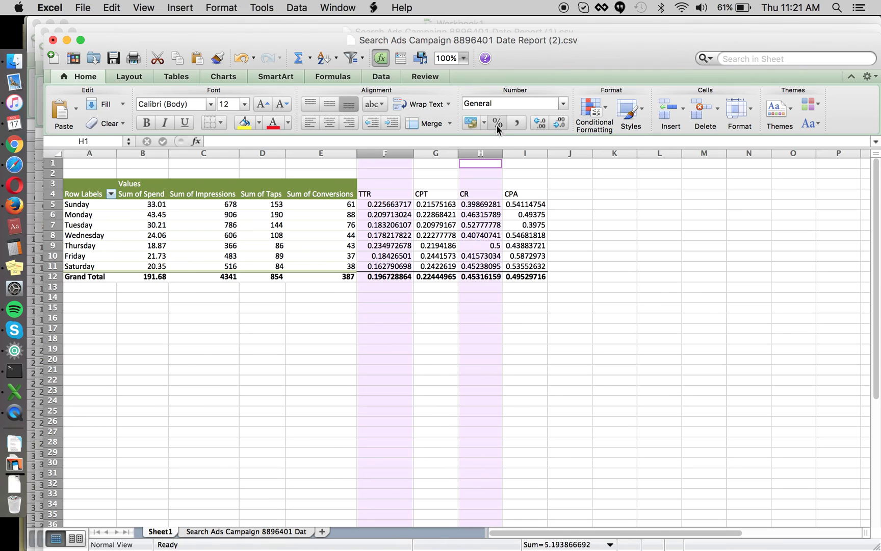
left_click(497, 123)
left_click(445, 151)
left_click(524, 152, "super")
left_click(470, 123)
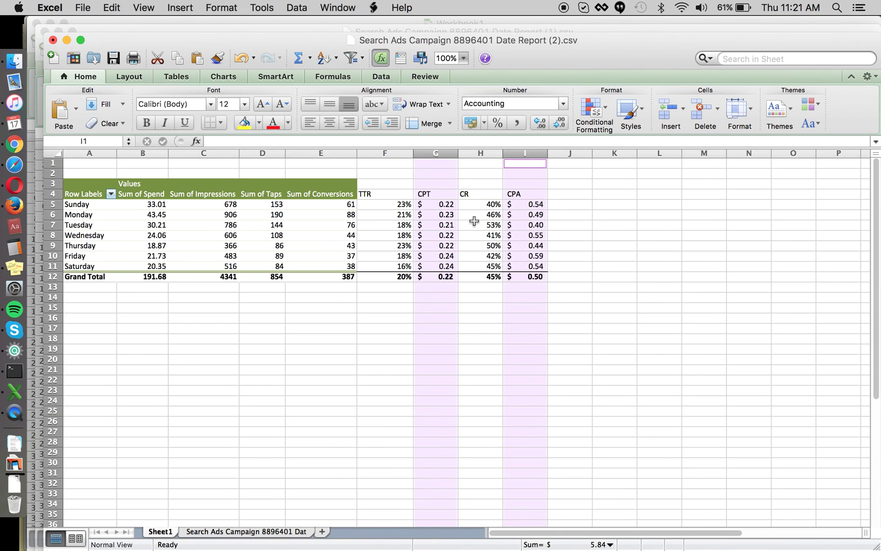
left_click(527, 287)
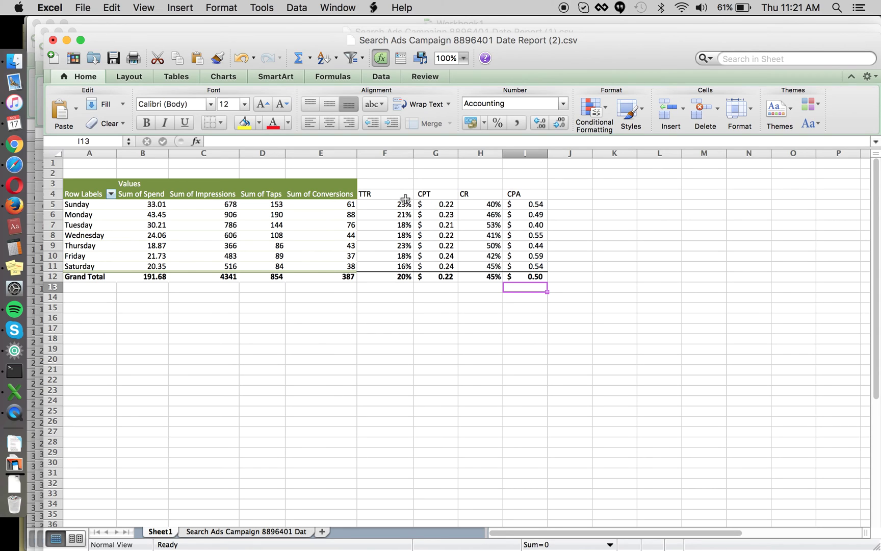
left_click(397, 153)
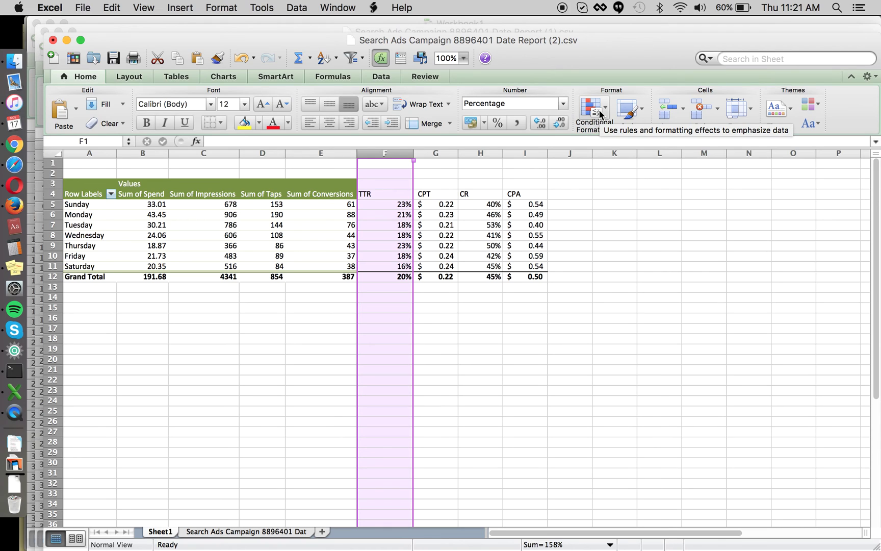
- Apply green-to-red colour scales to the TTR and CR columns
left_click(601, 113)
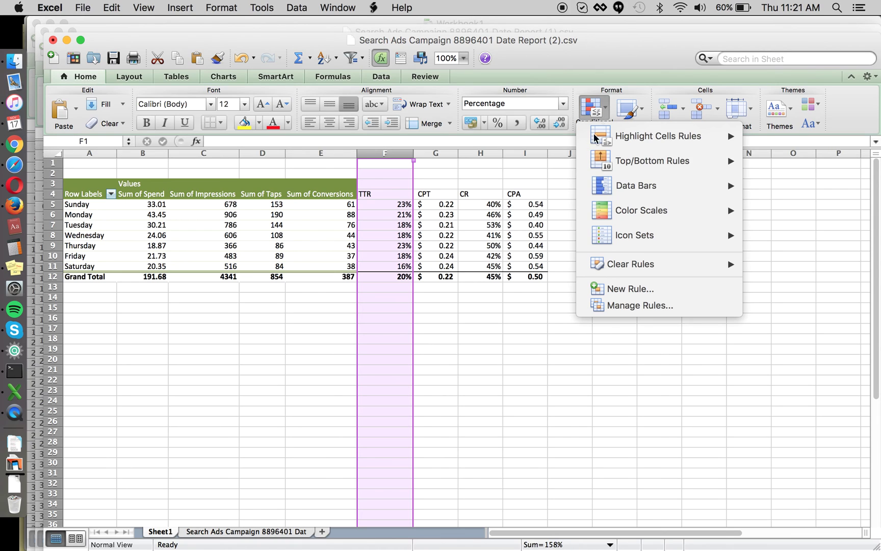
mouse_move(631, 215)
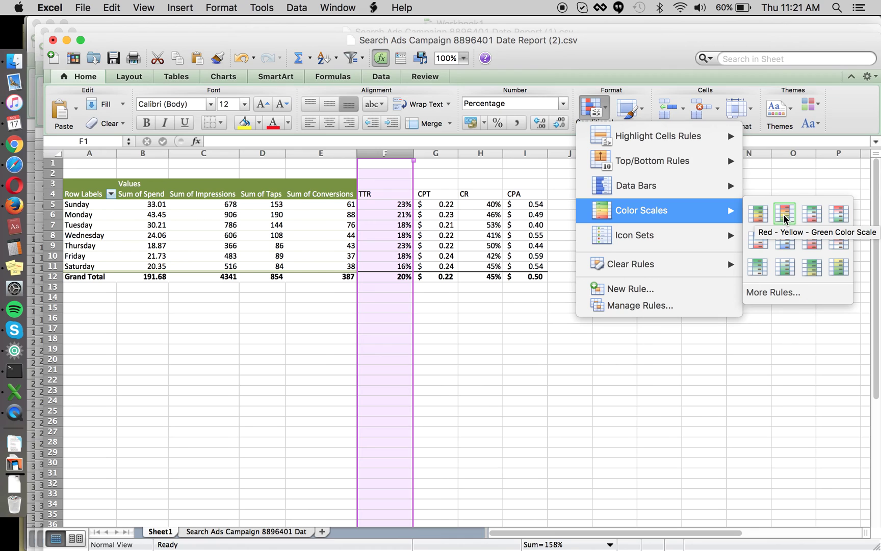
left_click(758, 214)
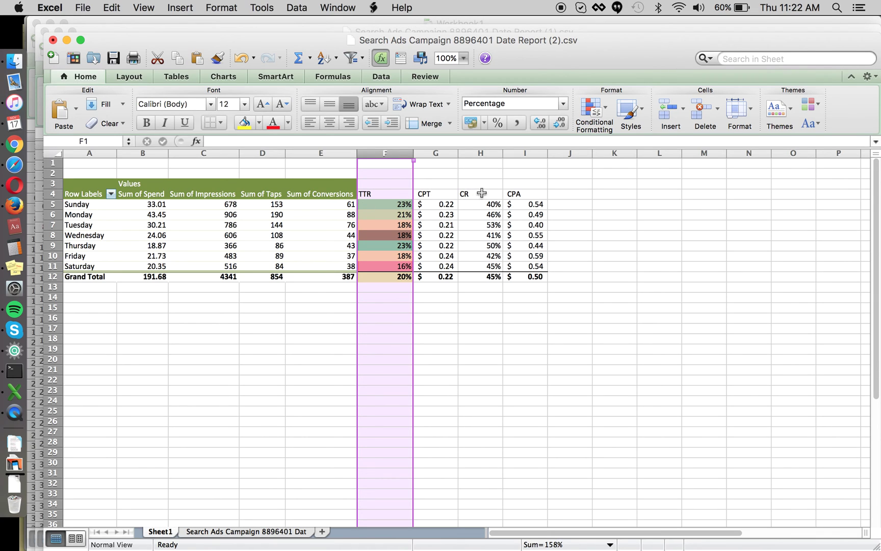
left_click(480, 153)
left_click(591, 108)
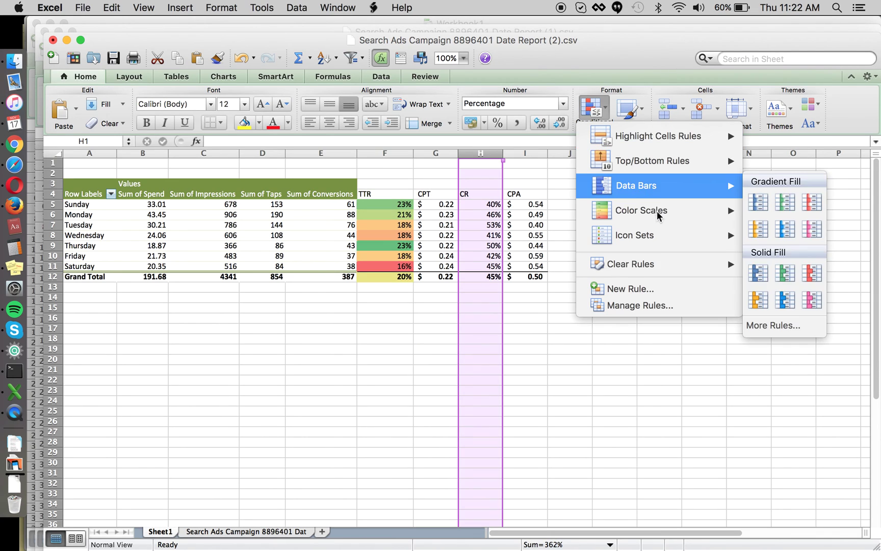
left_click(754, 215)
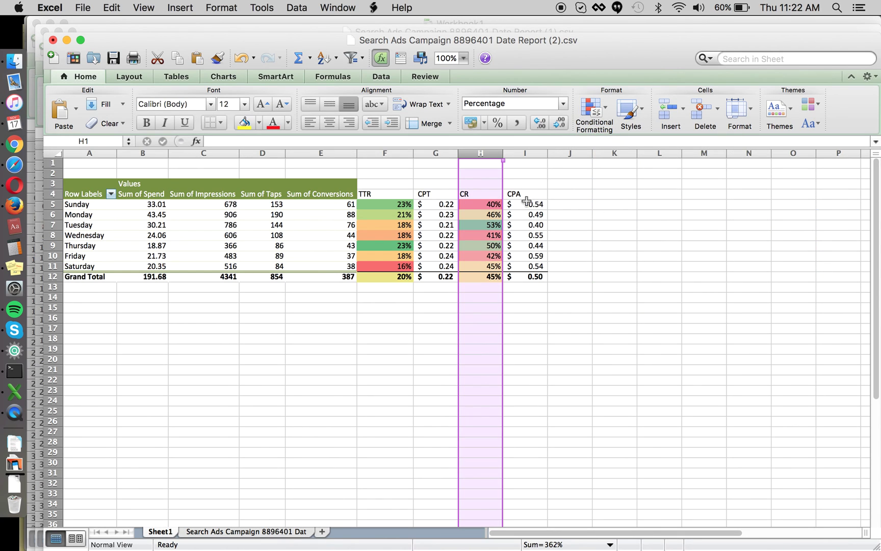
- Apply colour scales to the CPT and CPA columns
left_click(443, 154)
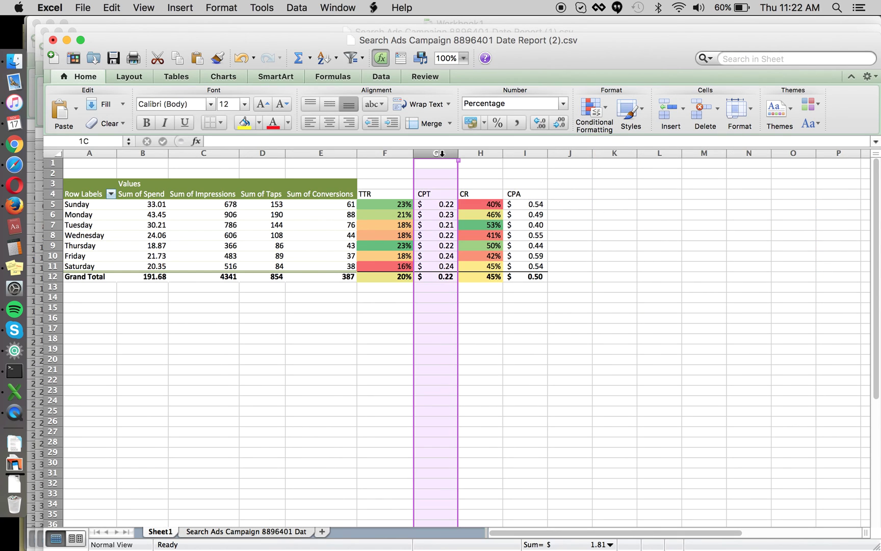
left_click(598, 115)
mouse_move(640, 213)
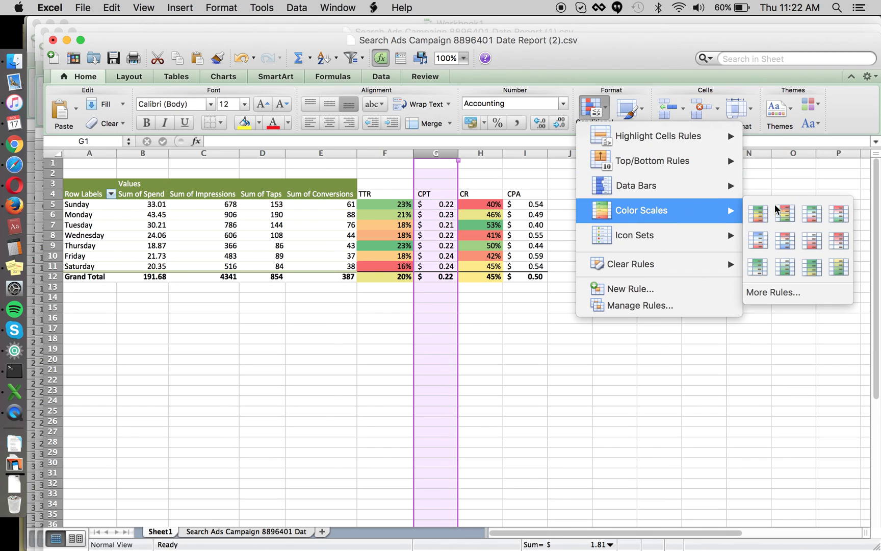
left_click(786, 214)
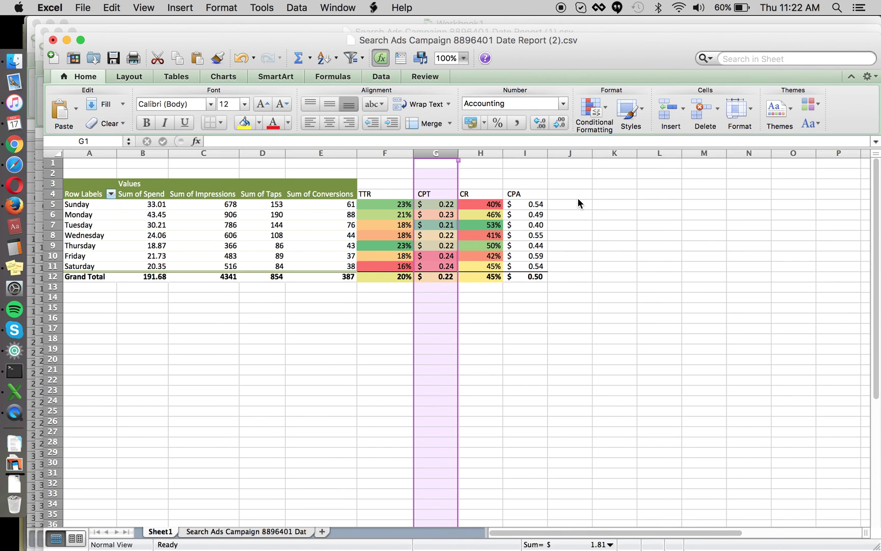
left_click(533, 153)
left_click(586, 121)
mouse_move(624, 204)
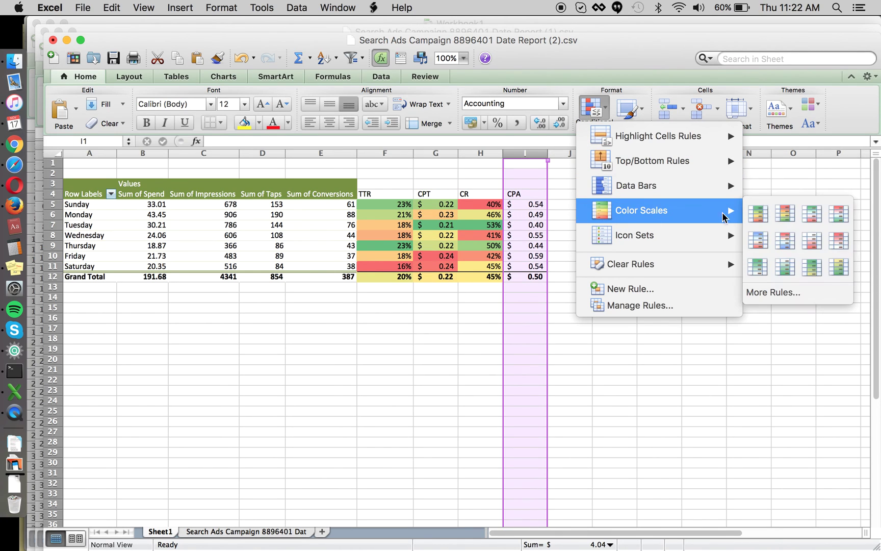
left_click(786, 214)
left_click(533, 277)
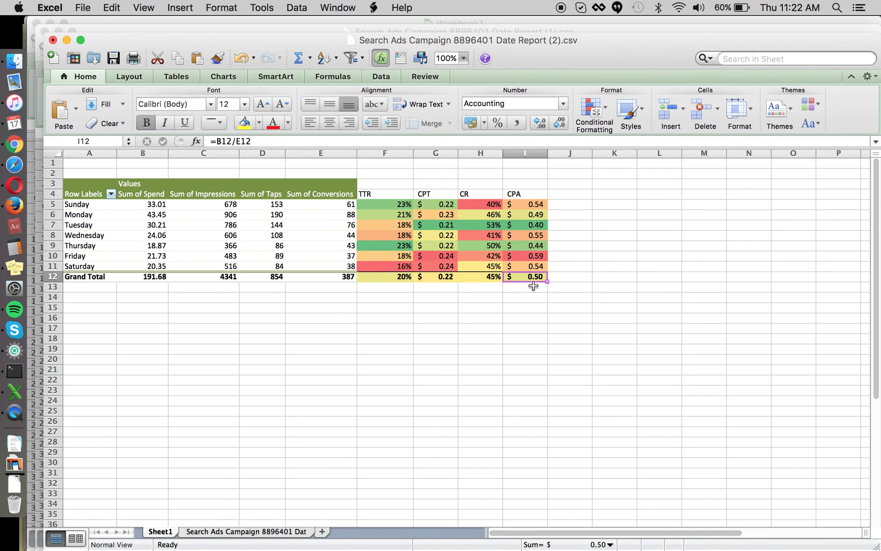
left_click_drag(534, 286, 385, 278)
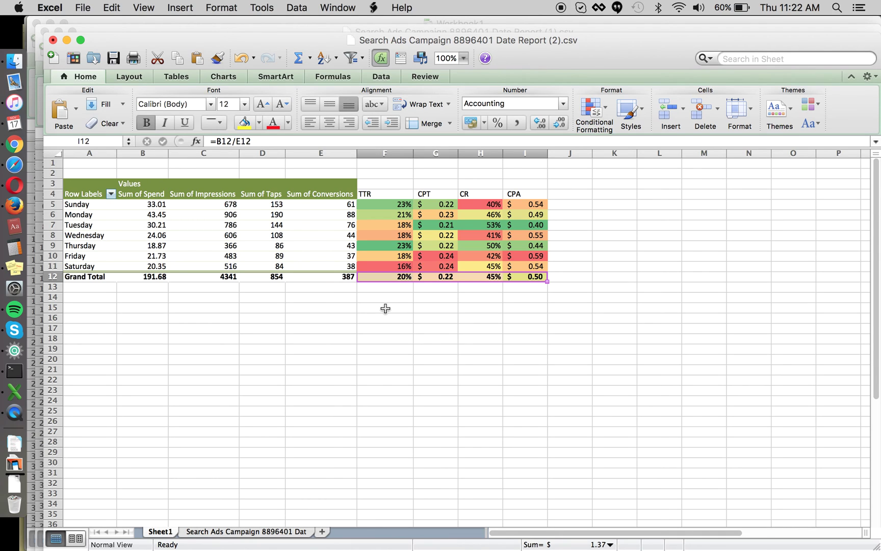
- Clear the conditional formatting rules from the Grand Total cells F12:I12
left_click(591, 108)
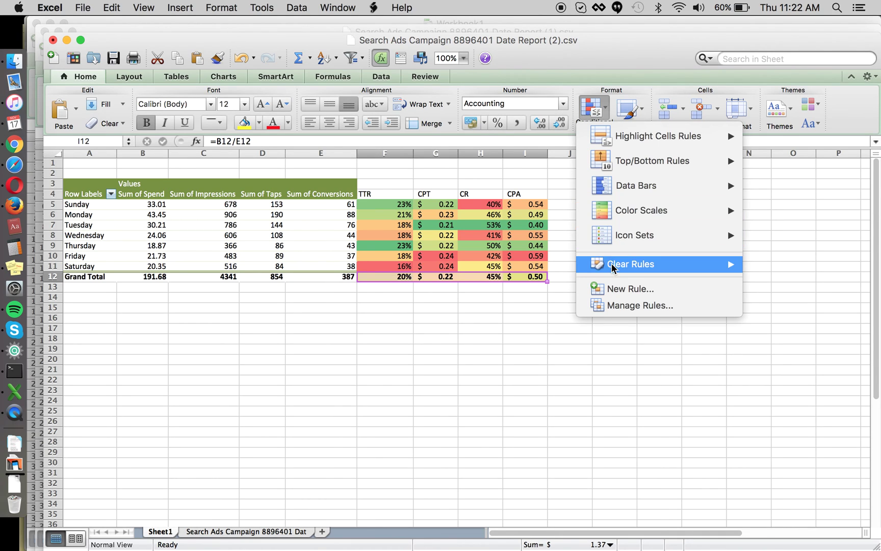
left_click(564, 267)
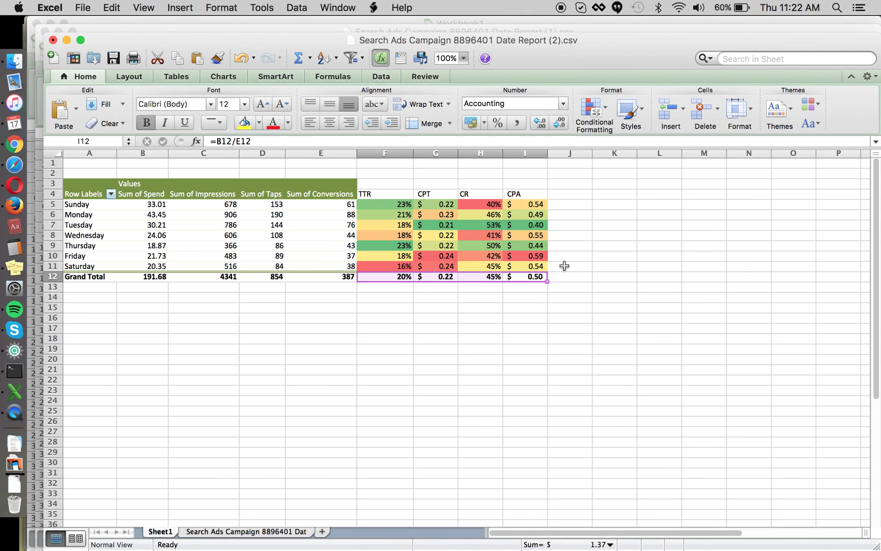
left_click(568, 267)
key("Left")
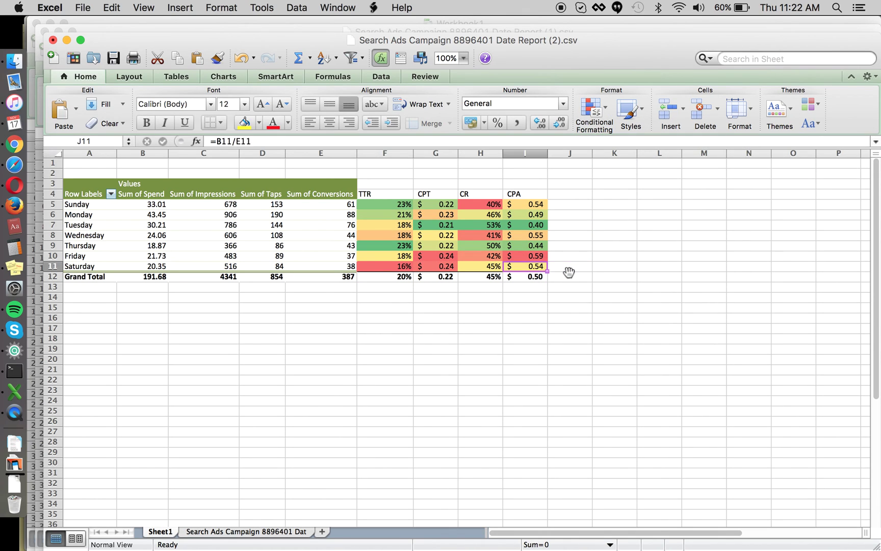
key("Up")
key("Up")
key("Up")
left_click(566, 268)
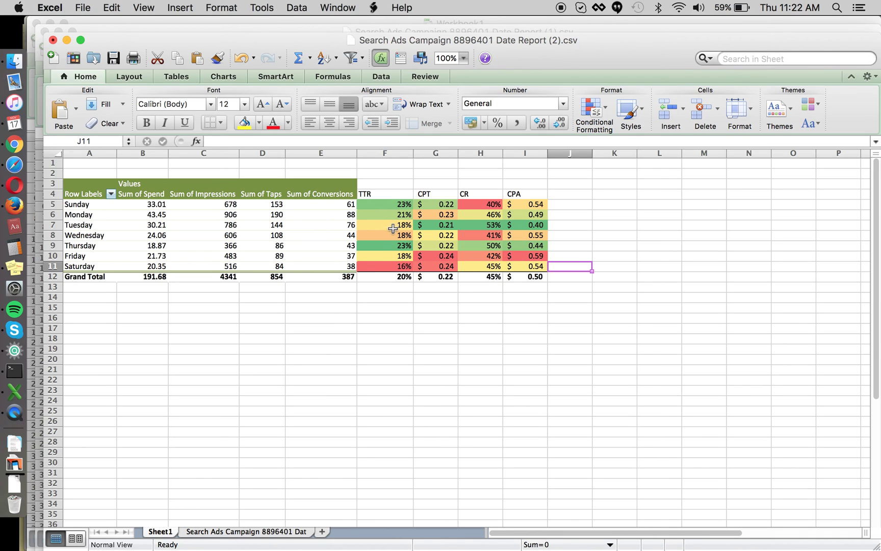
- Make the TTR, CPT, CR and CPA headers in F4:I4 bold
left_click_drag(385, 194, 525, 195)
key("super+b")
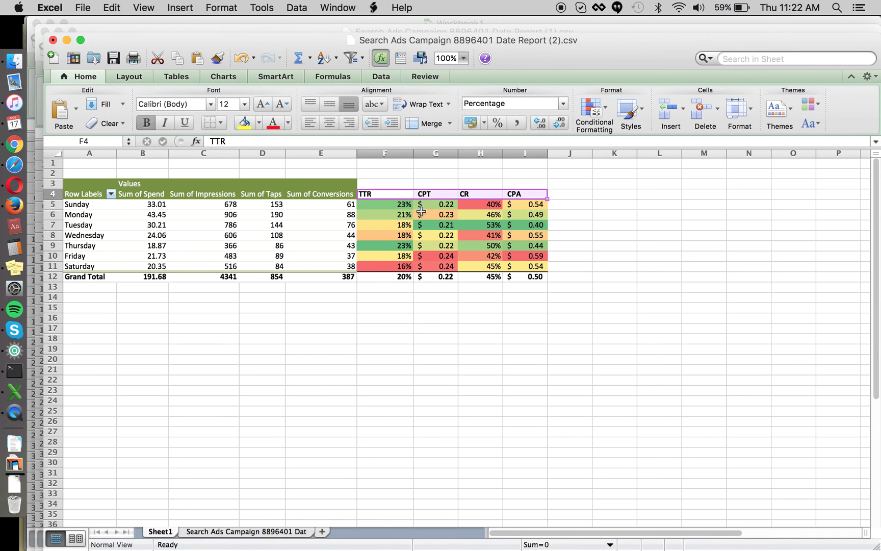
left_click(102, 207)
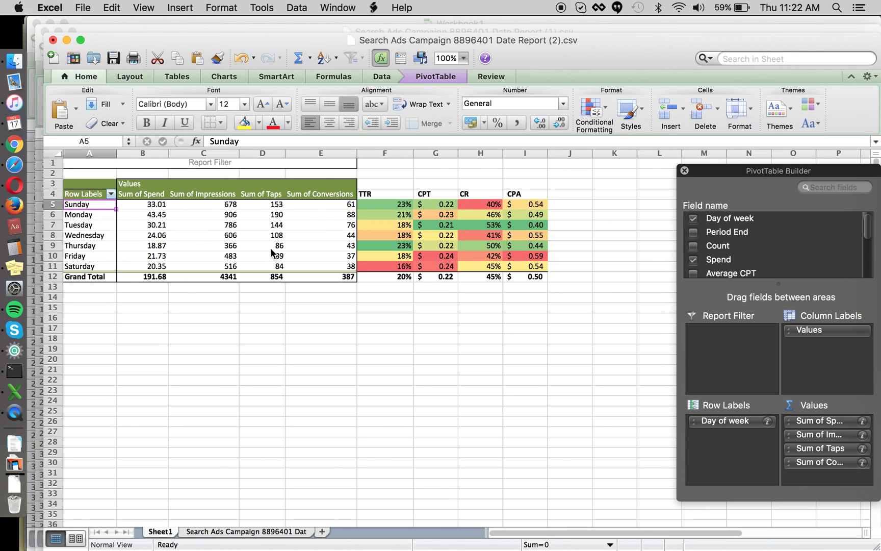
- Review Tuesday's and Friday's CPT, CR and CPA values in the pivot
key("Right")
key("Down")
key("Down")
key("Down")
key("Left")
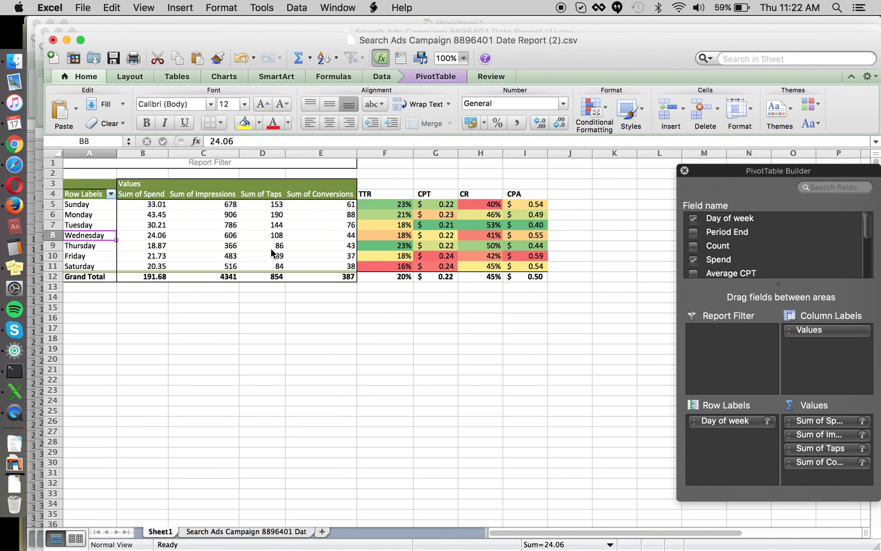
key("Down")
key("Down")
key("Up")
key("Up")
key("Up")
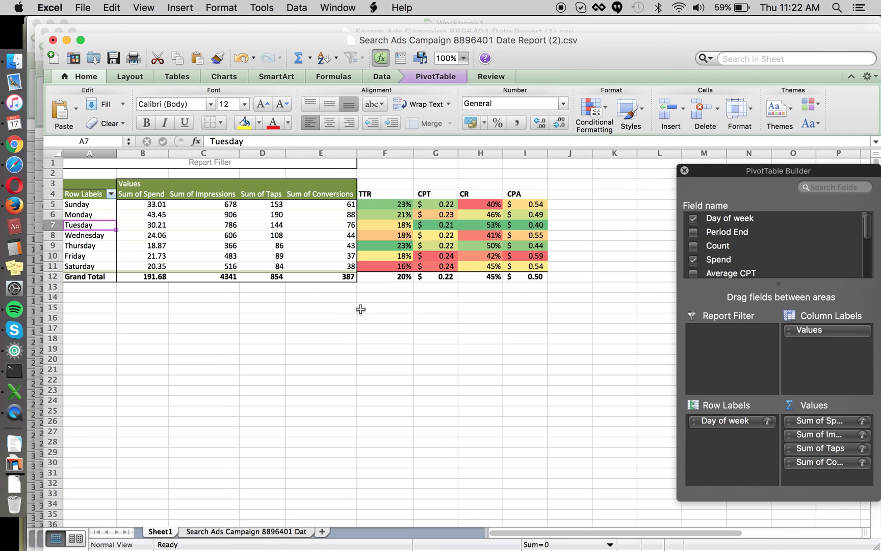
key("Right")
key("Right")
key("Right")
key("Right")
key("Right")
key("Right")
key("Right")
key("Right")
key("Right")
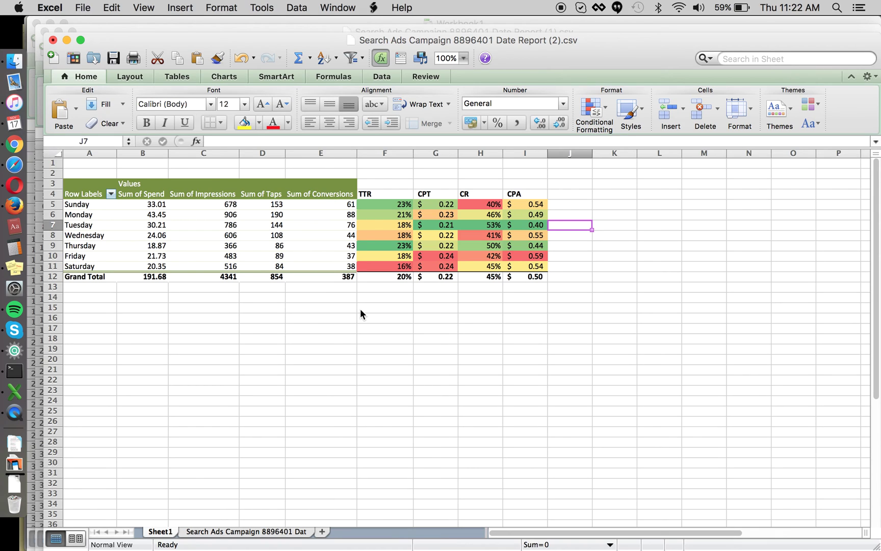
key("Left")
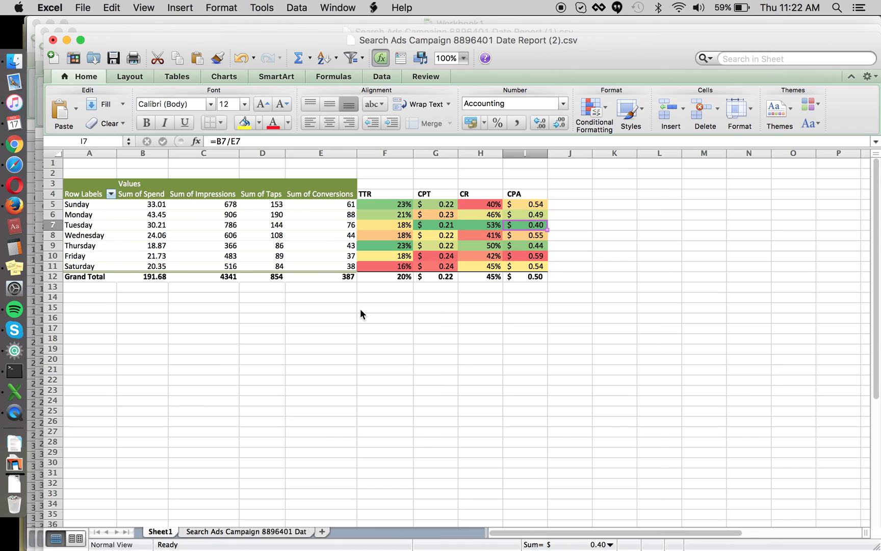
key("Right")
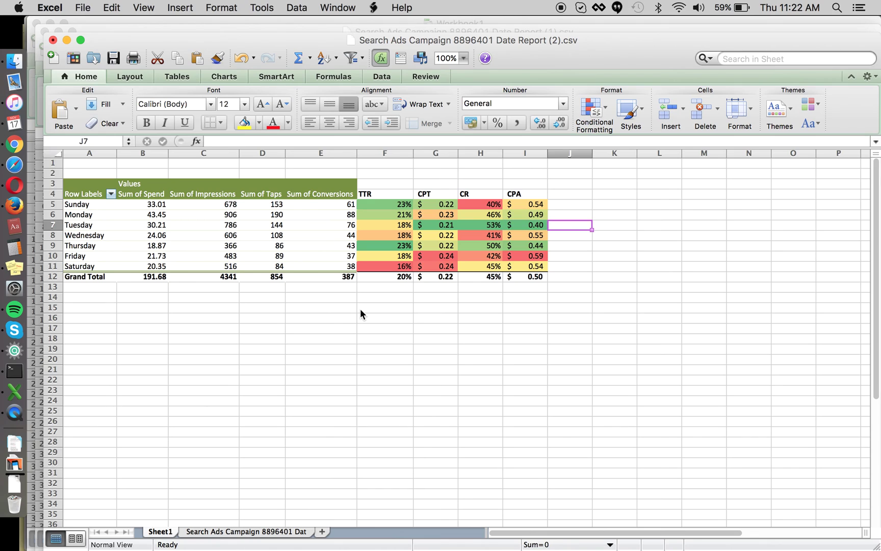
left_click(525, 258)
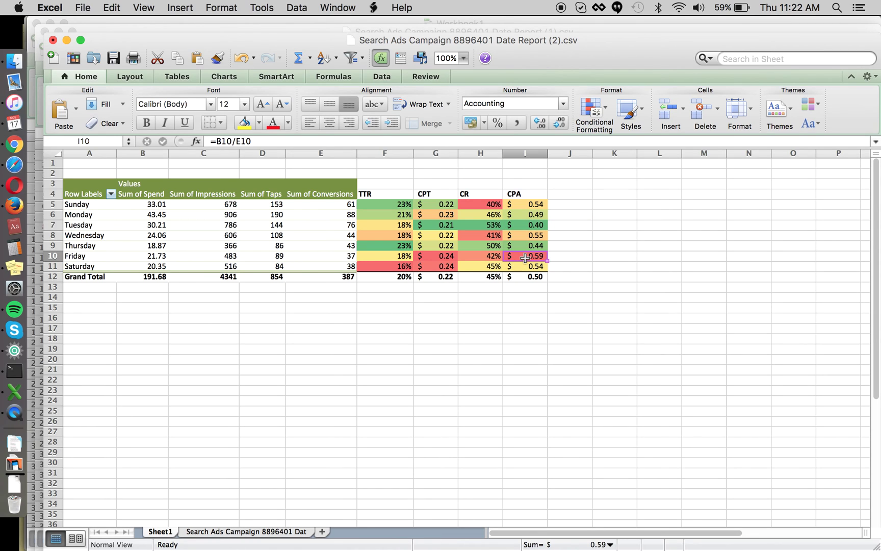
left_click(490, 225)
key("Down")
key("Down")
key("Down")
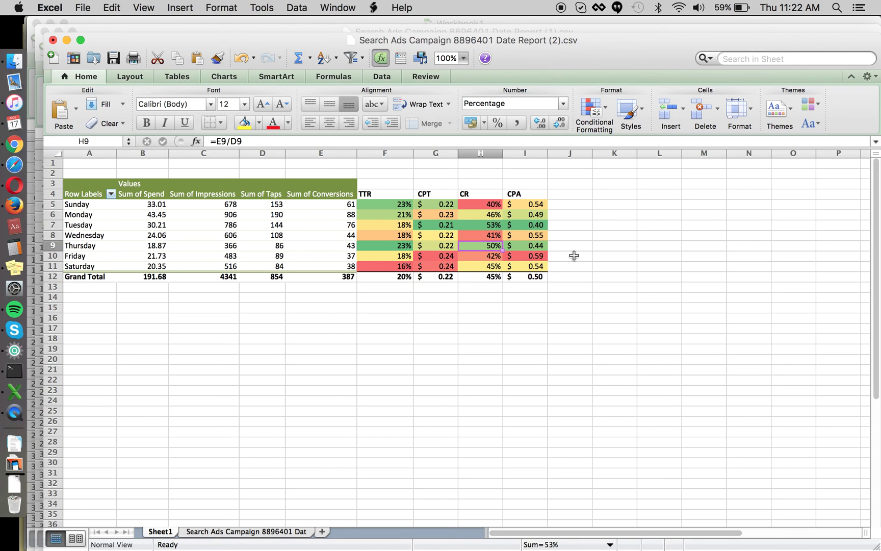
left_click(439, 226)
left_click(438, 255)
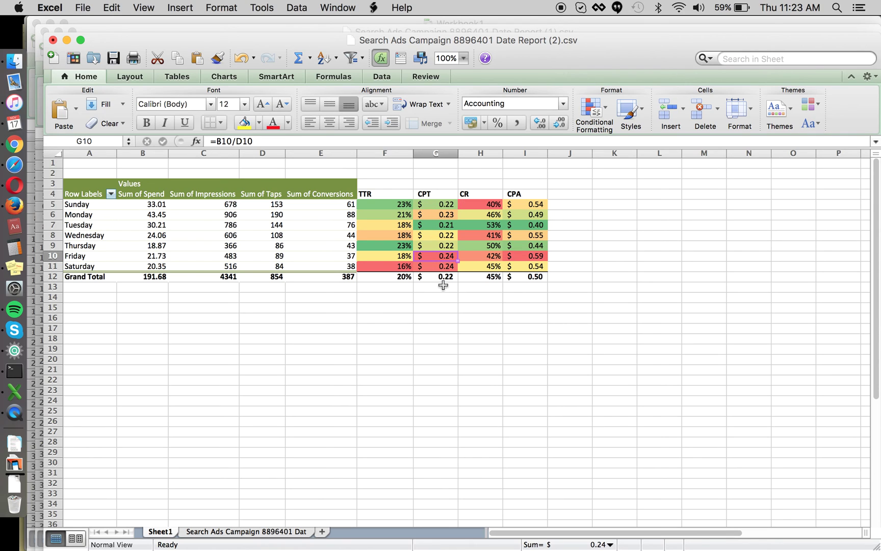
left_click(113, 228)
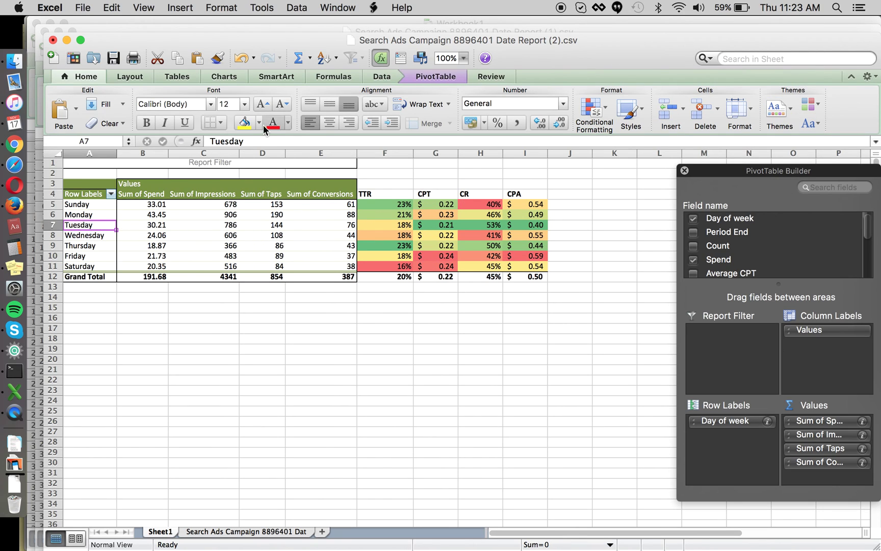
- Fill the Tuesday label (A7) green and the Friday label (A10) yellow
left_click(259, 124)
left_click(299, 148)
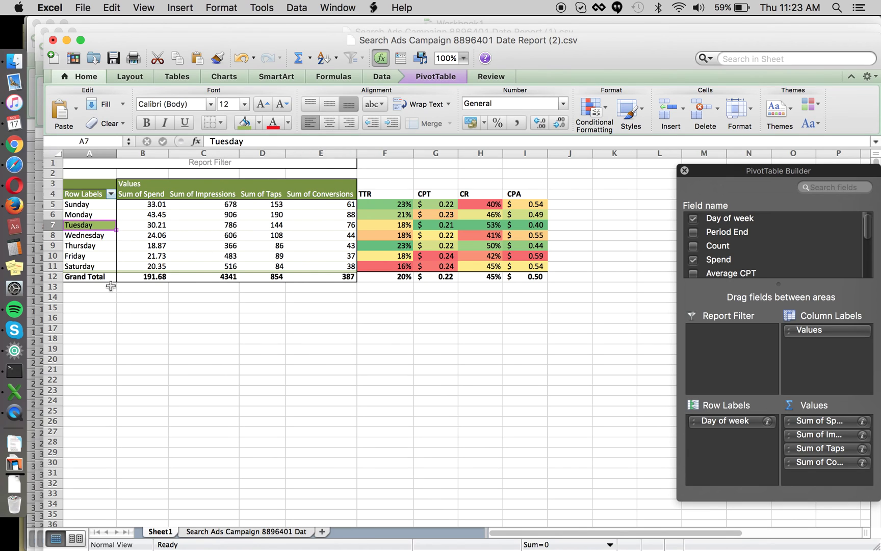
left_click(94, 256)
left_click(259, 124)
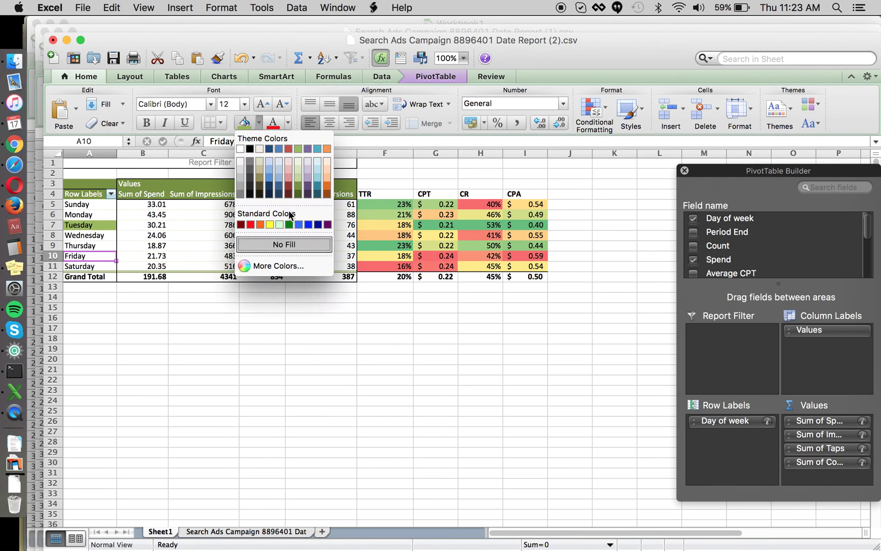
left_click(271, 224)
key("Right")
key("Right")
key("Right")
key("Right")
key("Right")
key("Right")
key("Right")
key("Right")
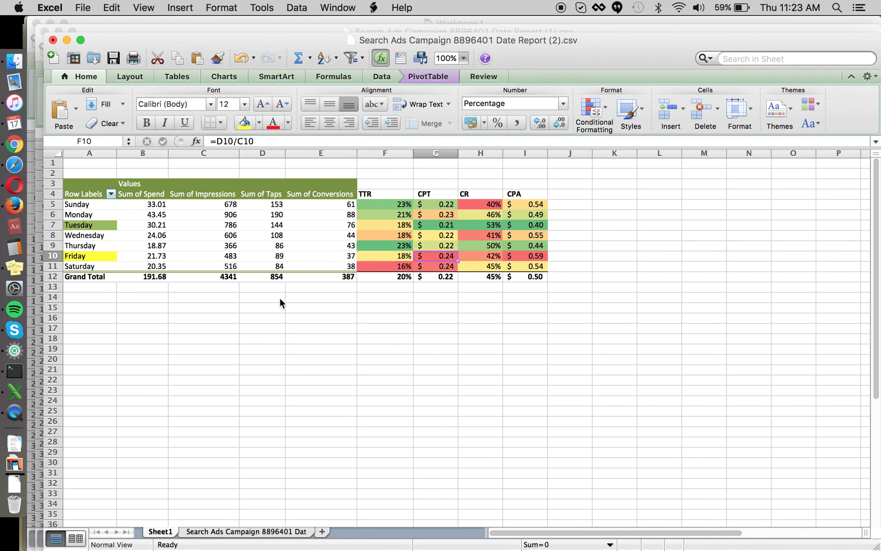
left_click(576, 255)
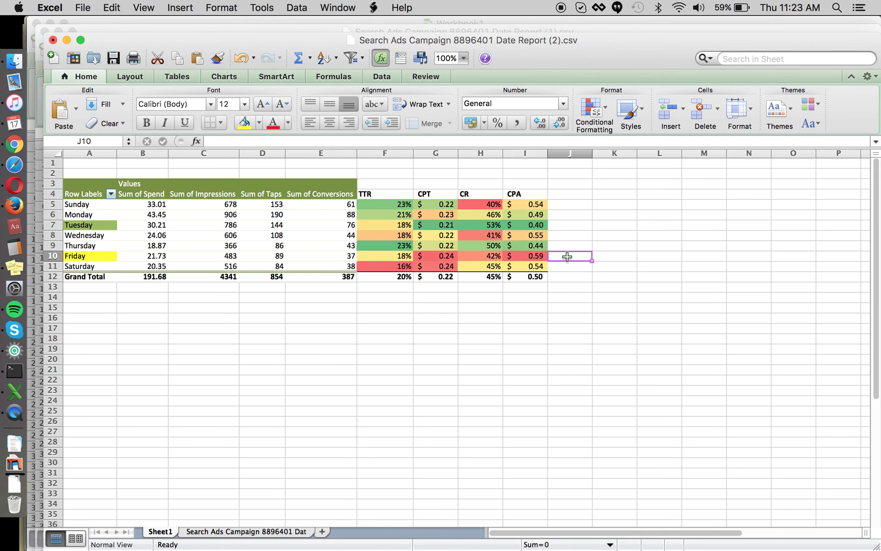
left_click(568, 196)
key("Left")
key("Left")
key("Left")
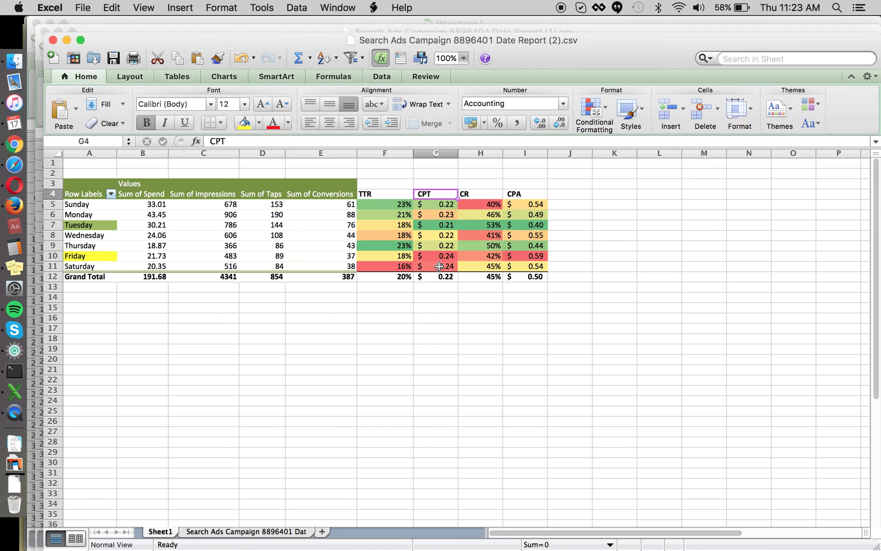
- Copy the TTR, CPT, CR and CPA headers into J4:M4
left_click_drag(408, 194, 536, 195)
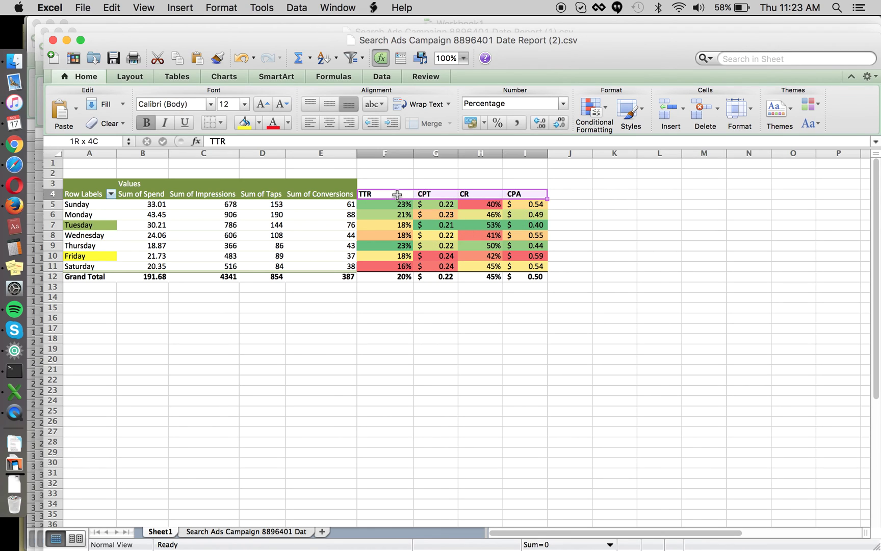
key("super+c")
left_click(569, 197)
key("super+v")
key("Return")
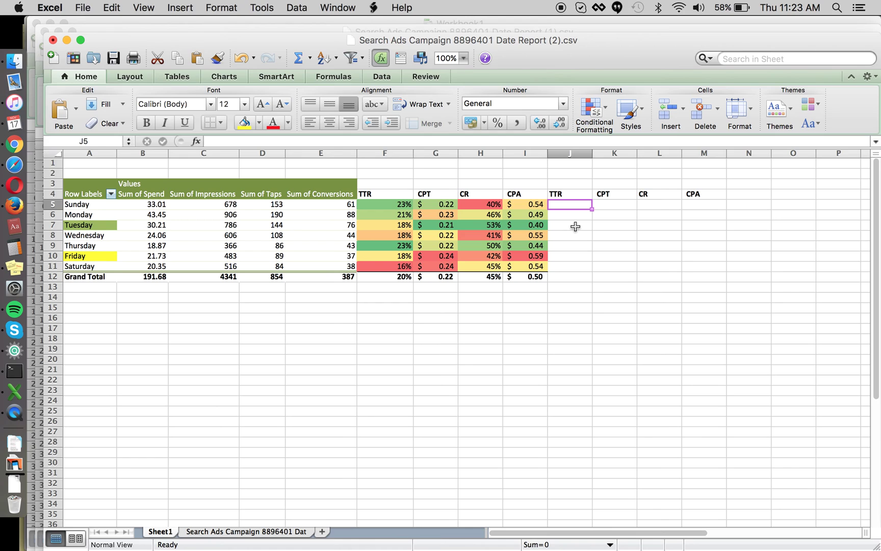
- Enter =(F5-F12)/F12 in J5 to compare Sunday's TTR with Grand Total
type("=")
key("Left")
key("Left")
key("Left")
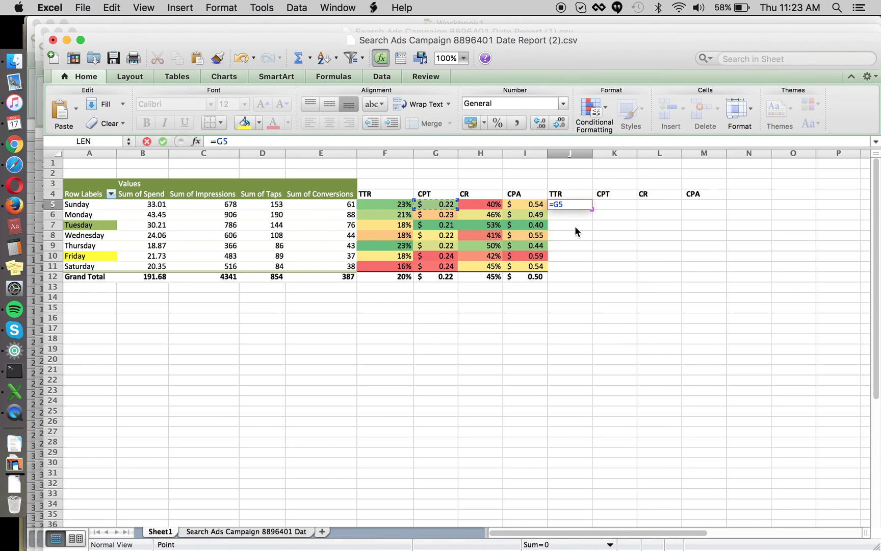
key("Left")
key("F2")
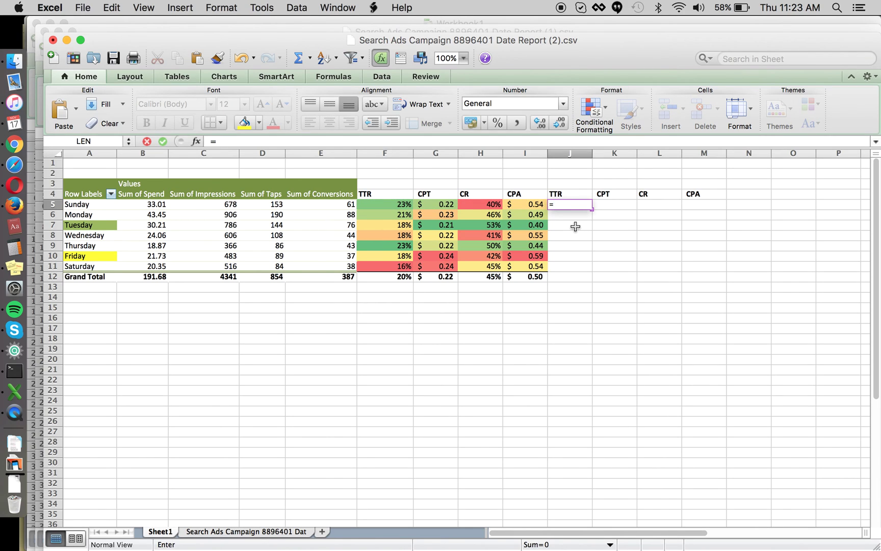
key("Home")
key("Right")
type("(F5-")
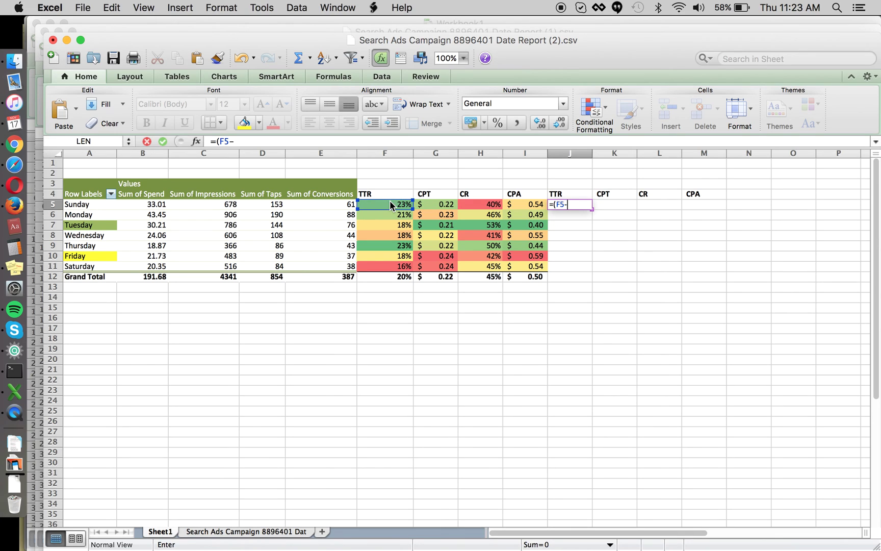
left_click(376, 278)
type(")")
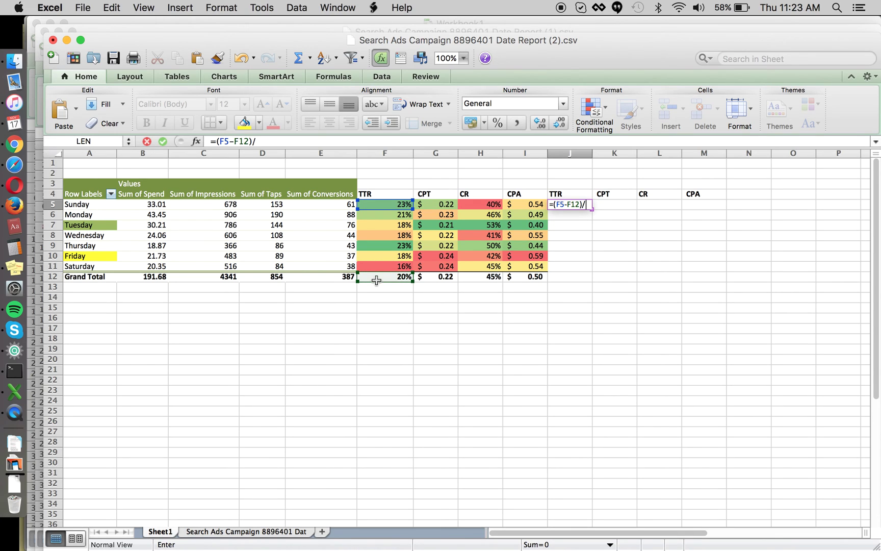
type("/")
left_click(382, 278)
key("Return")
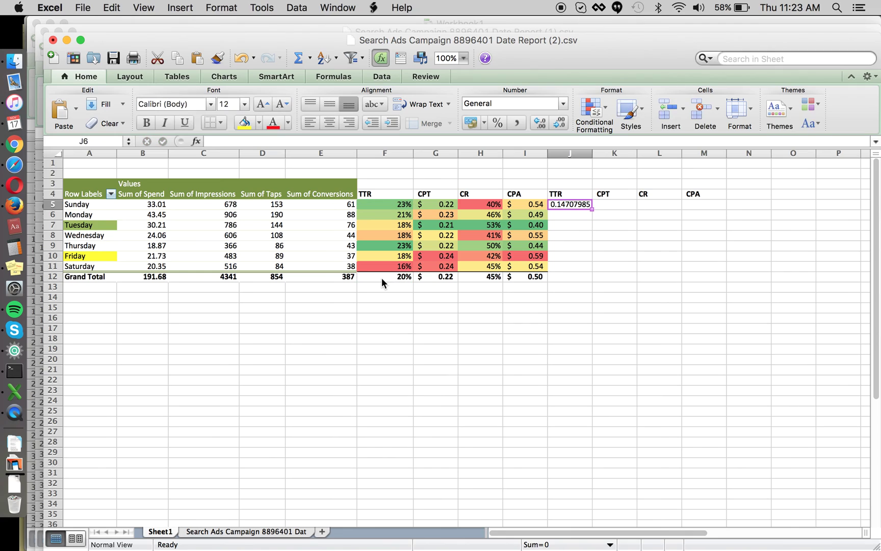
- Anchor the formula to row 12 as F$12 and copy it across to M5
left_click(241, 142)
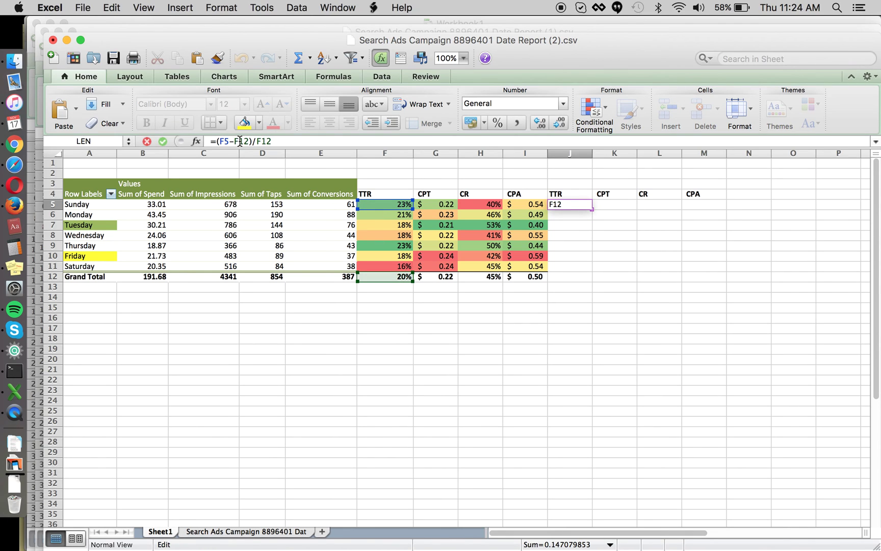
type("$")
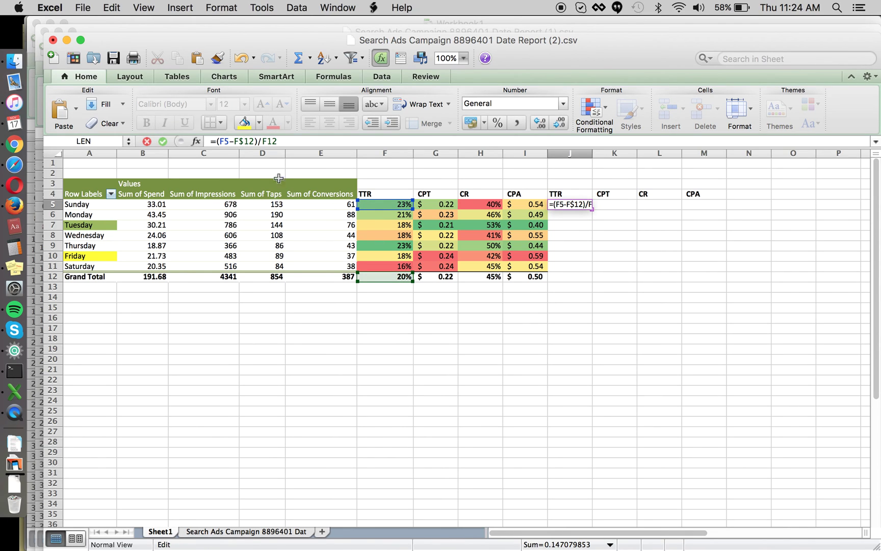
key("BackSpace")
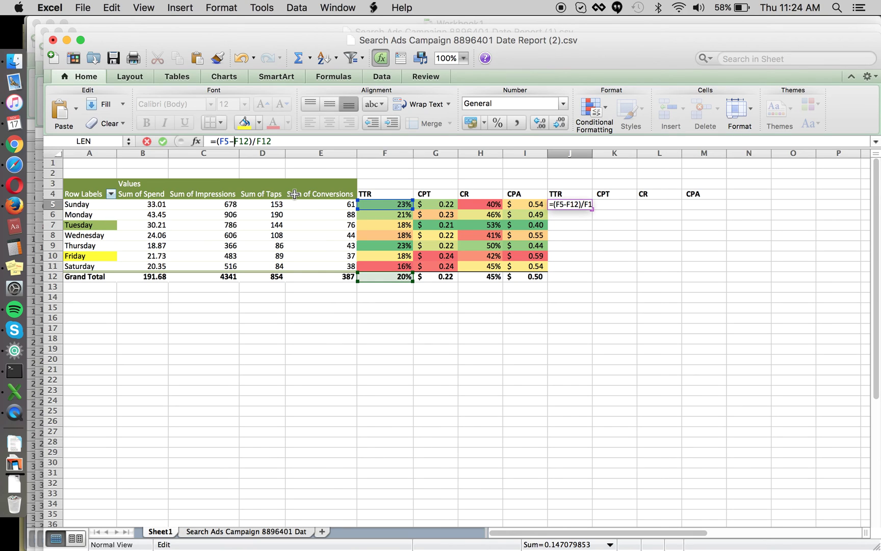
type("$")
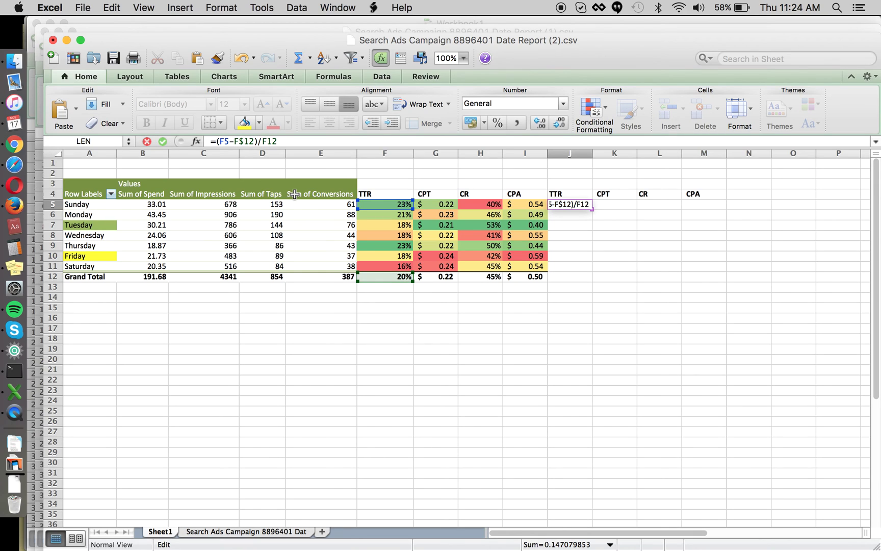
type("$")
key("Return")
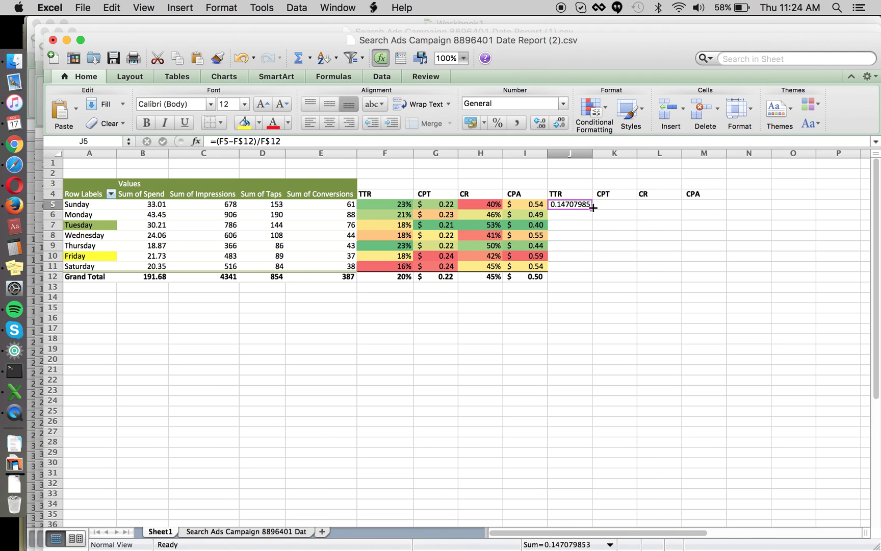
left_click_drag(591, 208, 694, 206)
- Fill the J5 comparison formulas across to M and down through row 11, formatted as percentages
left_click(615, 204)
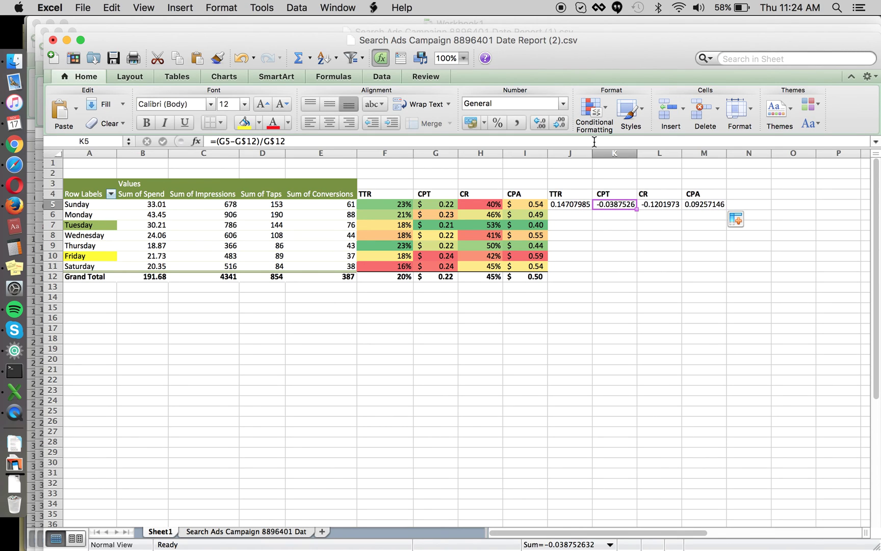
left_click(587, 141)
left_click(597, 204)
left_click_drag(598, 203, 703, 272)
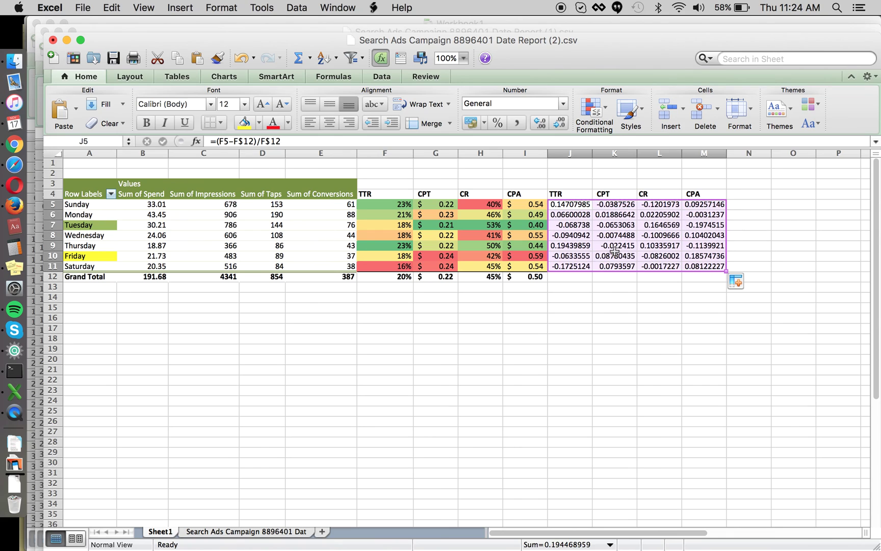
left_click(496, 122)
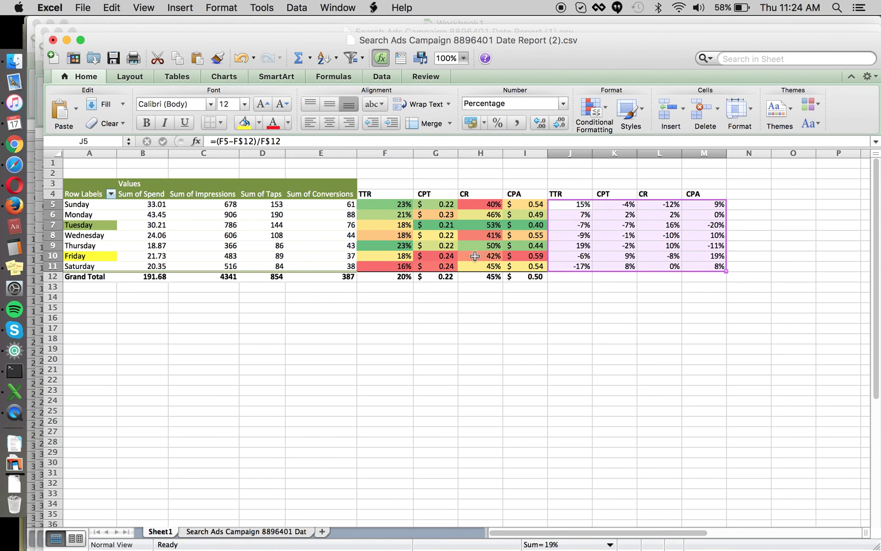
- Check the Grand Total CPT and CR formulas and Tuesday's CPT value
left_click(445, 278)
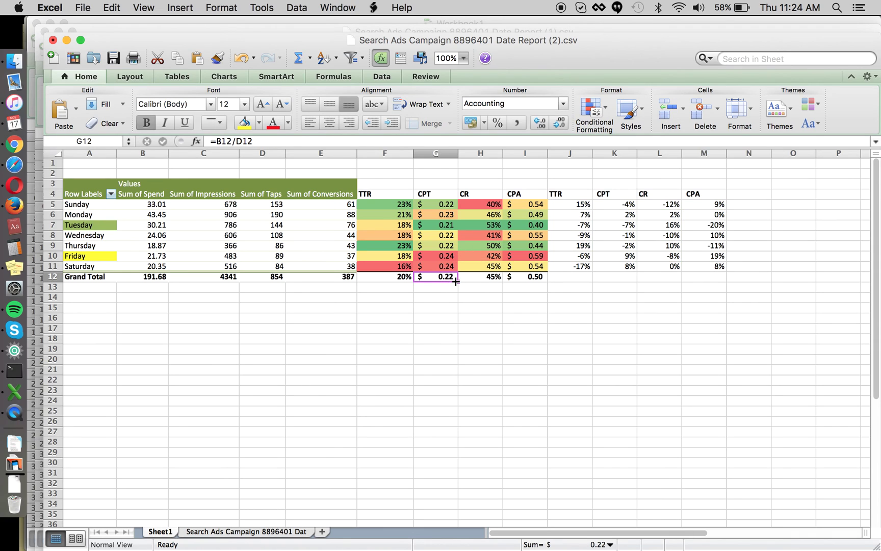
left_click(476, 280)
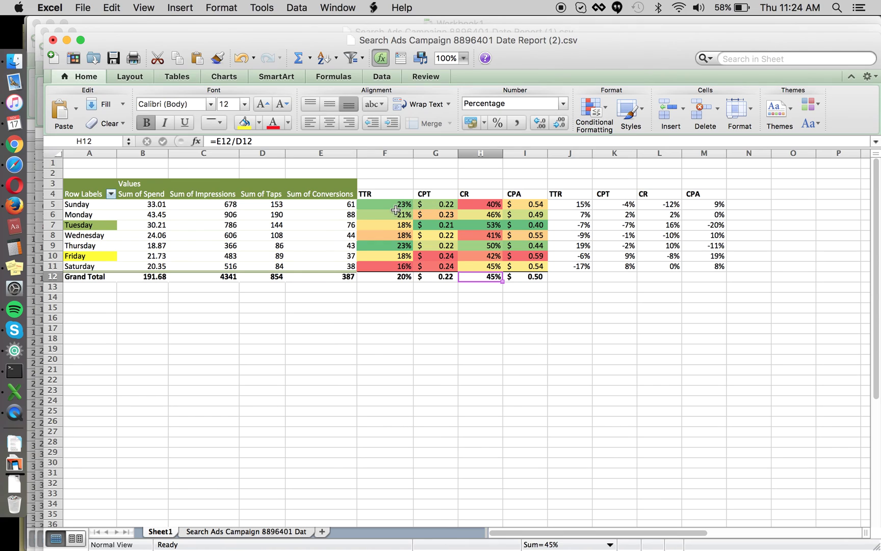
left_click(446, 225)
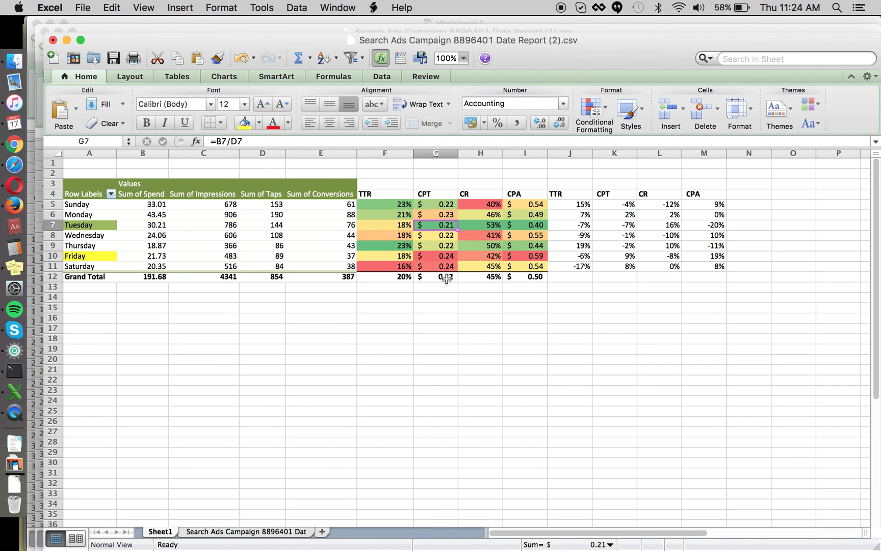
left_click(615, 225)
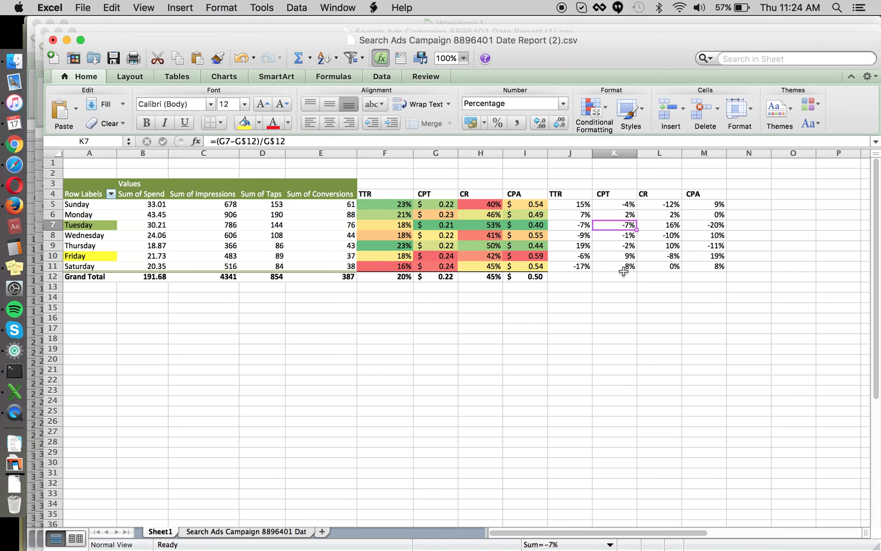
left_click(705, 225)
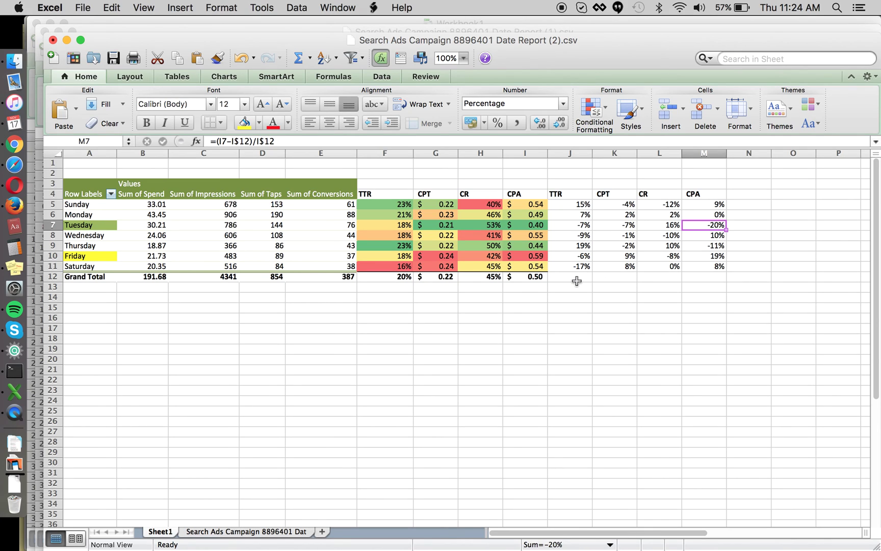
left_click(705, 256)
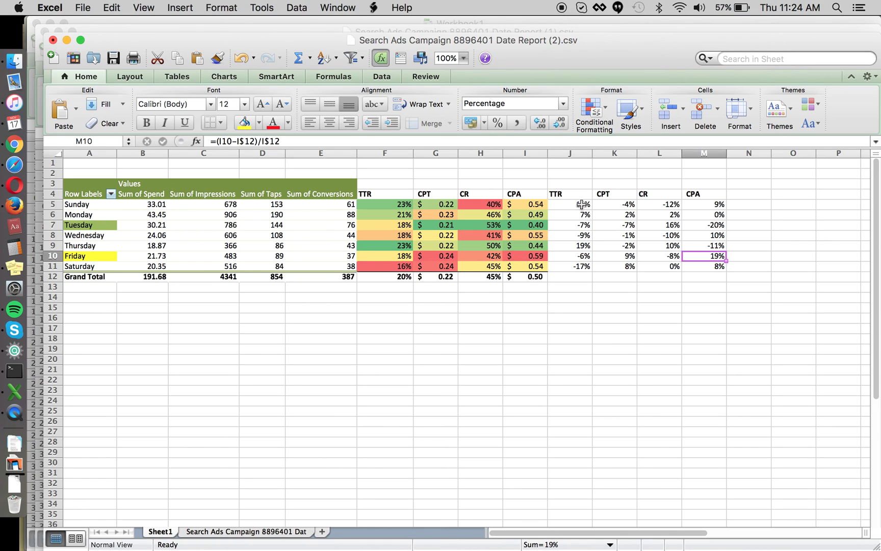
left_click_drag(584, 205, 699, 263)
left_click(626, 235)
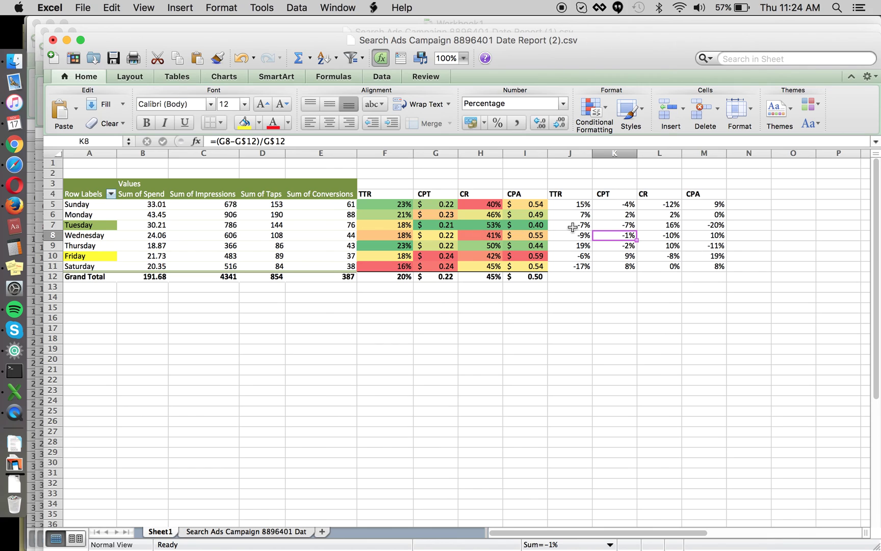
- Apply a blue-white-red colour scale to the comparison block J5:M11
left_click_drag(583, 204, 716, 264)
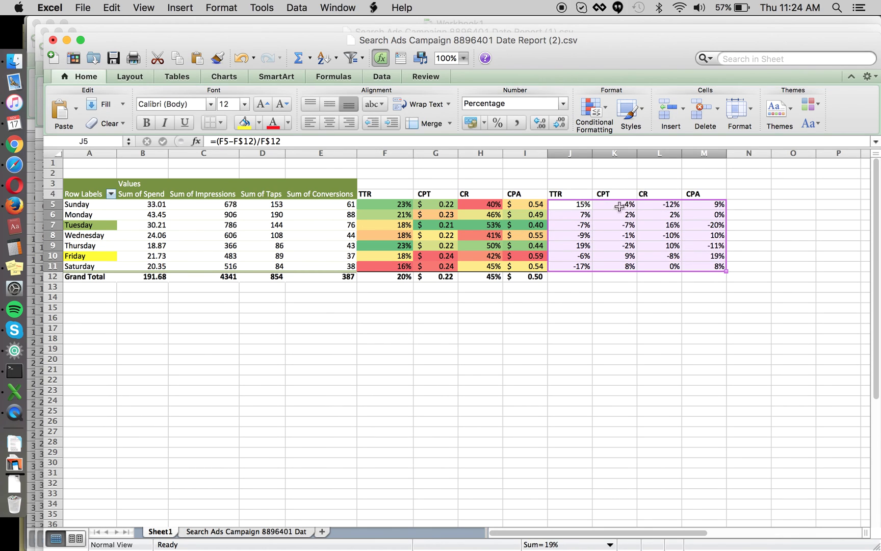
left_click(592, 109)
mouse_move(658, 216)
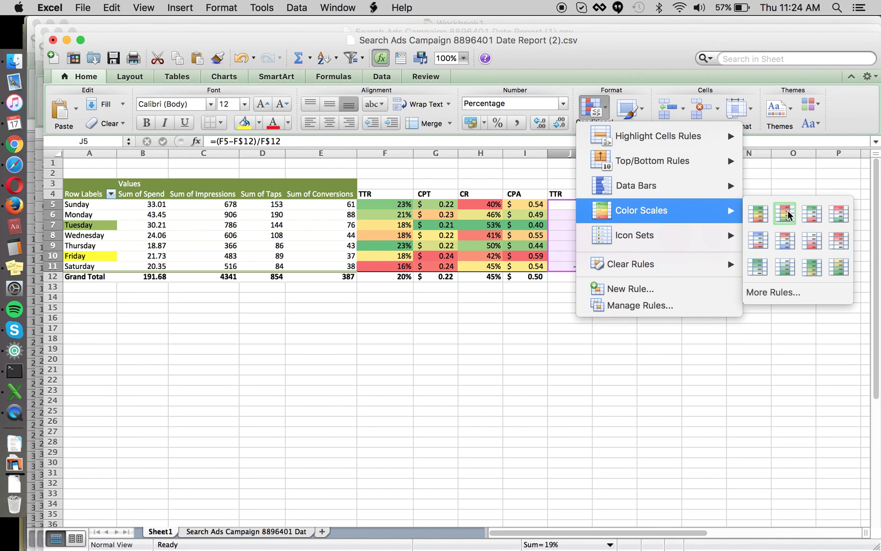
left_click(758, 241)
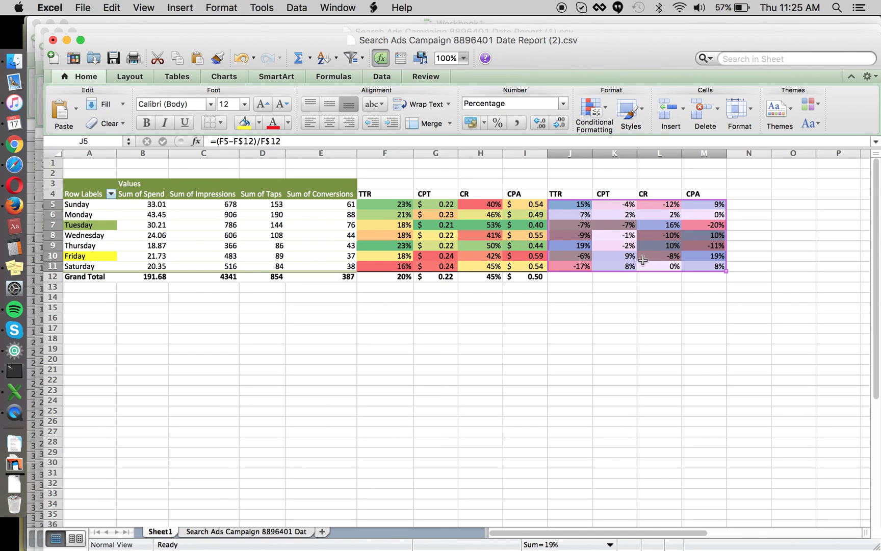
- Review the shading, reselect the comparison values and inspect the Grand Total TTR formula
left_click(610, 295)
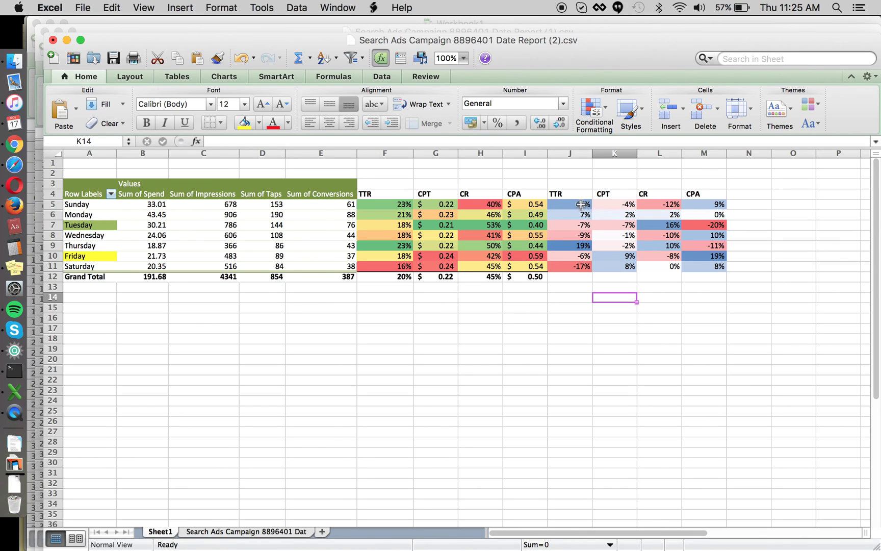
left_click_drag(580, 205, 693, 273)
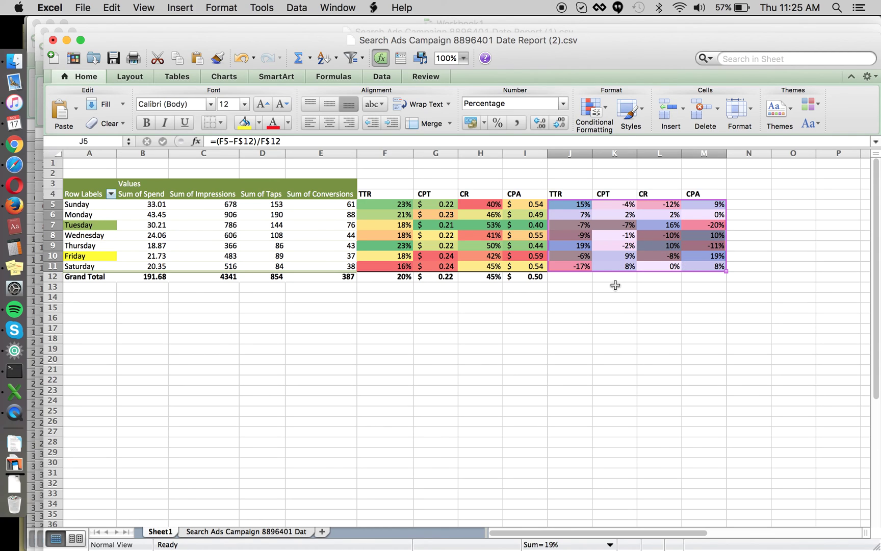
left_click(399, 277)
left_click(570, 297)
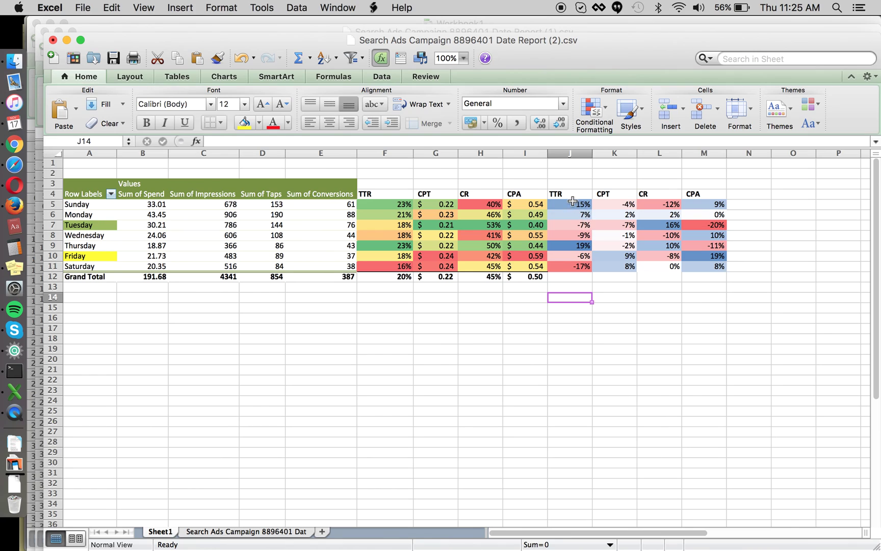
left_click_drag(574, 201, 697, 269)
left_click(675, 282)
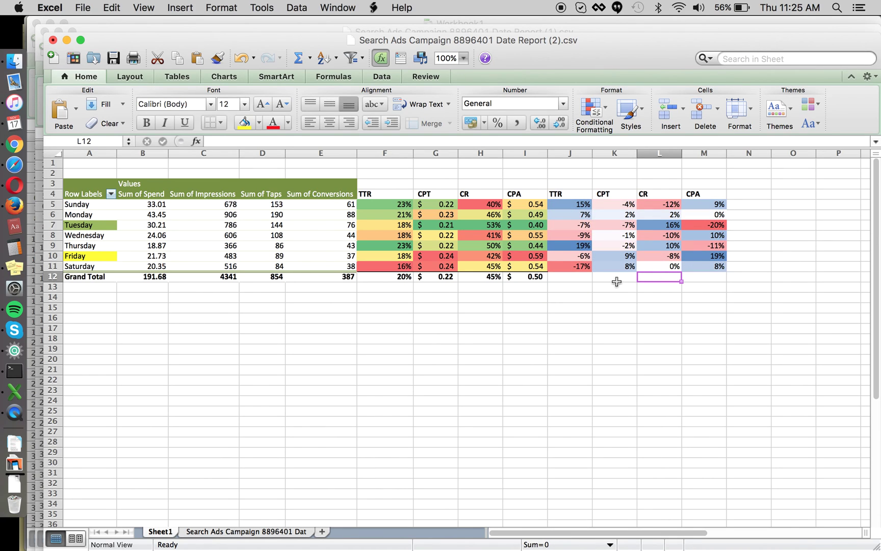
left_click(582, 267)
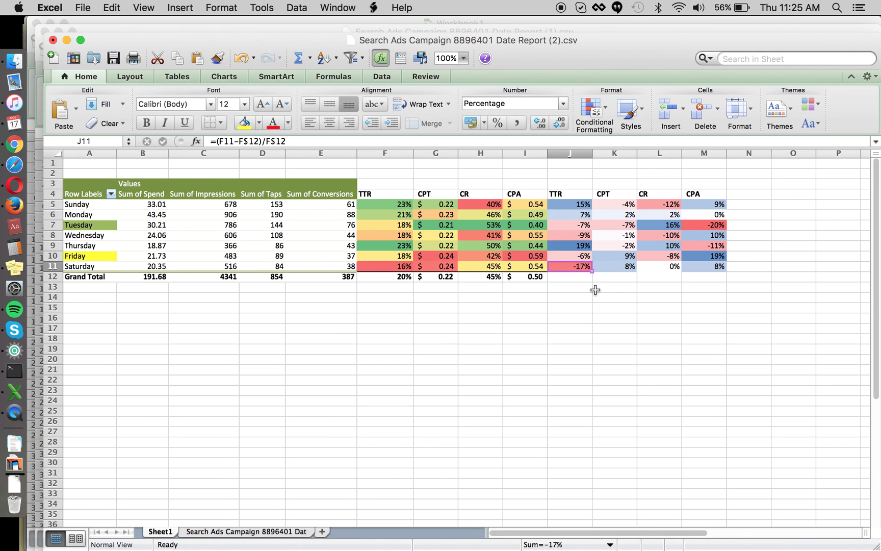
left_click(705, 225)
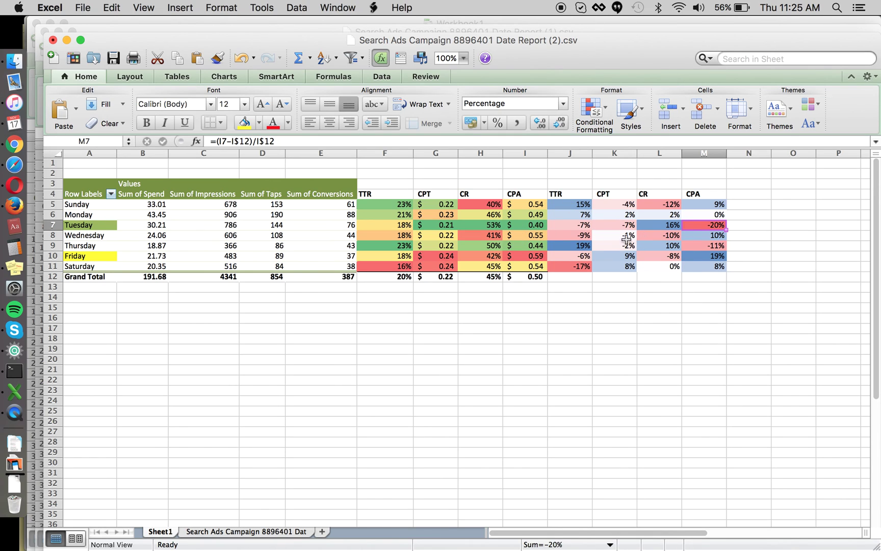
left_click(576, 247)
left_click(675, 226, "super")
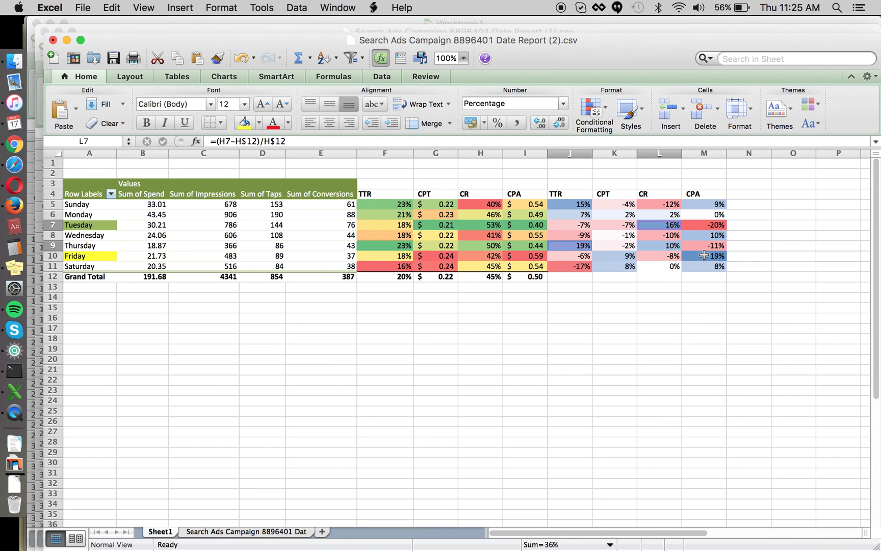
left_click(704, 255, "super")
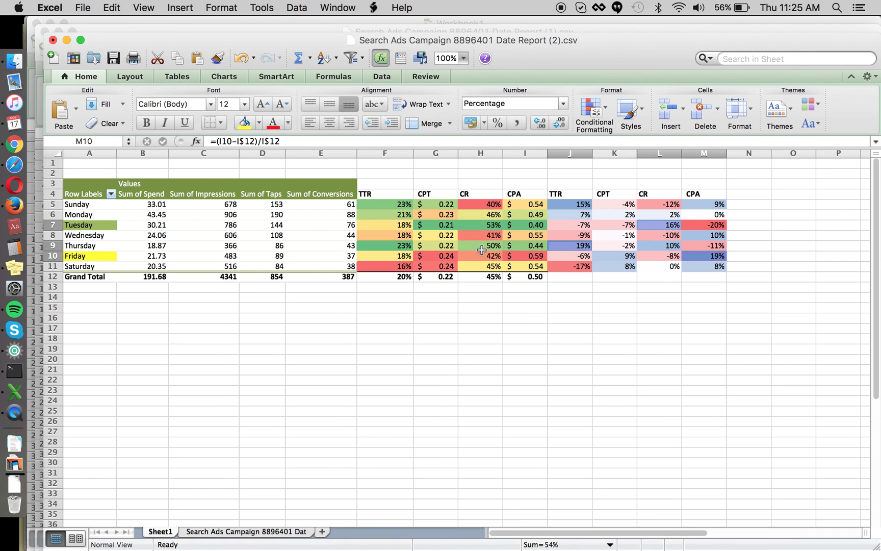
left_click(672, 287)
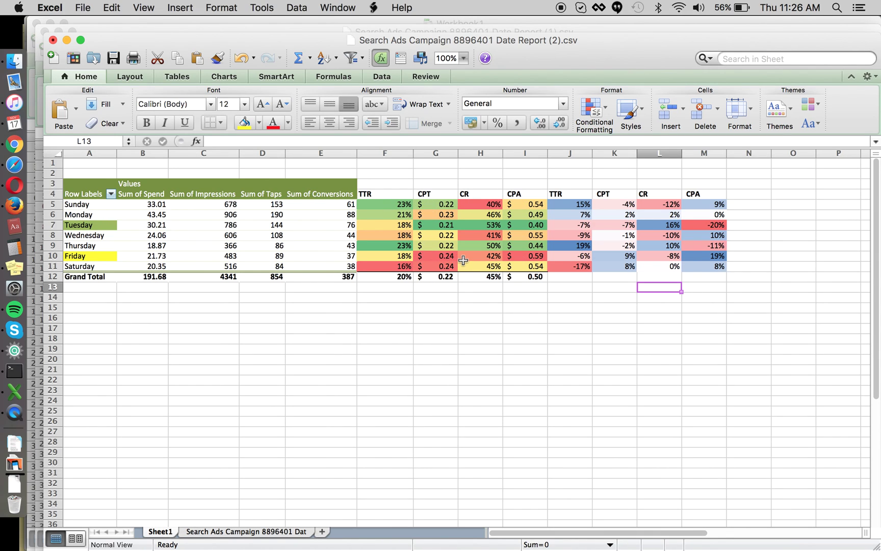
- Enter a yellow-filled 'KPI' label in I3 above the CPA column
left_click(525, 185)
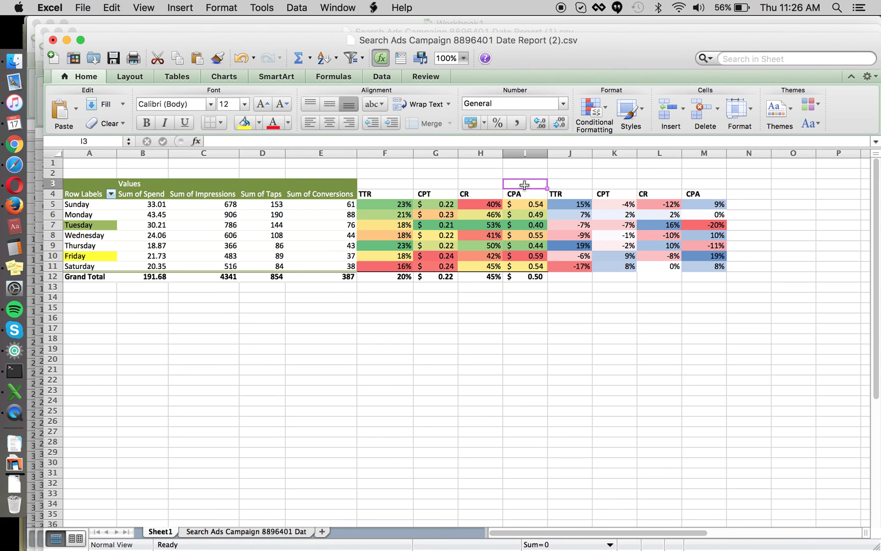
type("KPI")
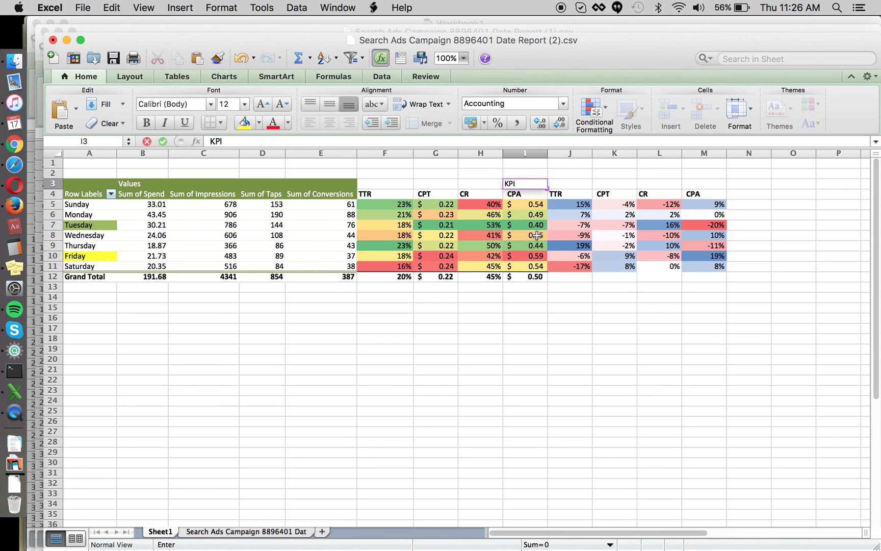
key("Return")
left_click(244, 122)
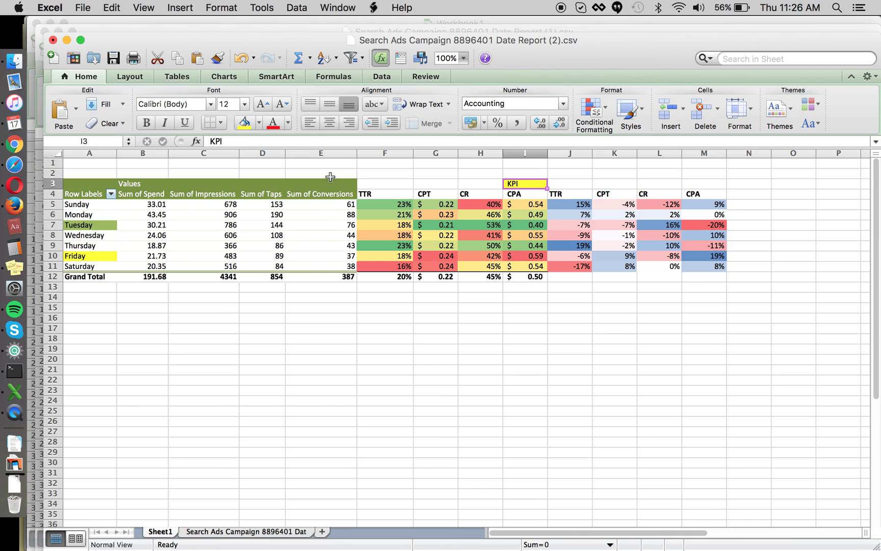
- Copy the yellow KPI label to M3 above the CPA comparison column
key("super+c")
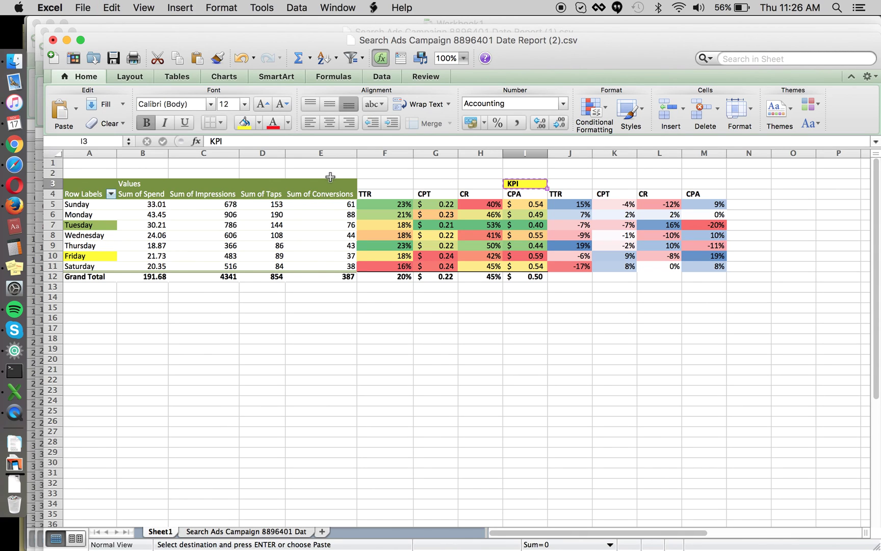
key("Right")
key("Right")
key("Right")
key("Right")
key("super+v")
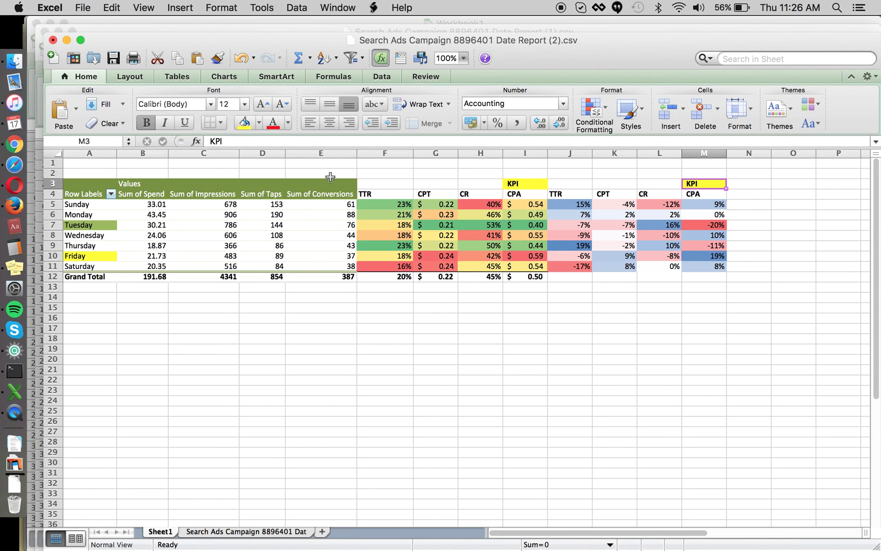
left_click(573, 289)
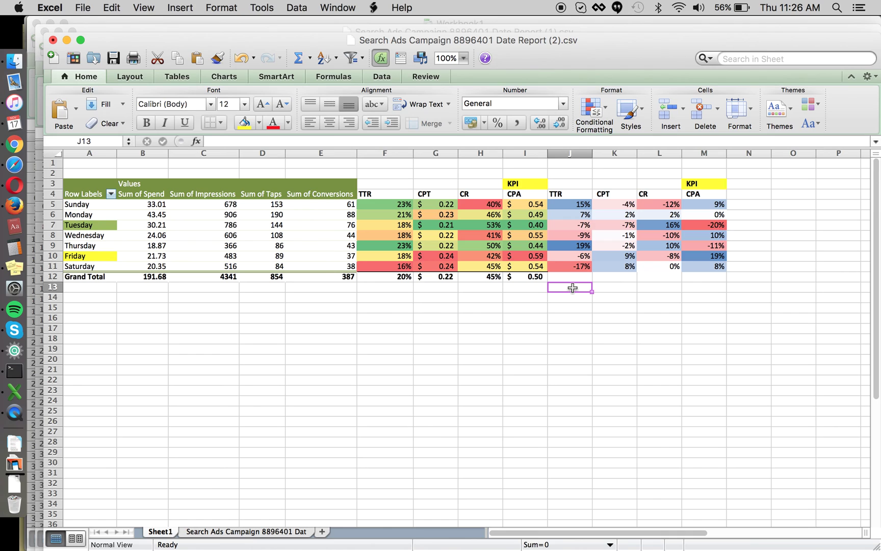
left_click_drag(396, 201, 396, 265)
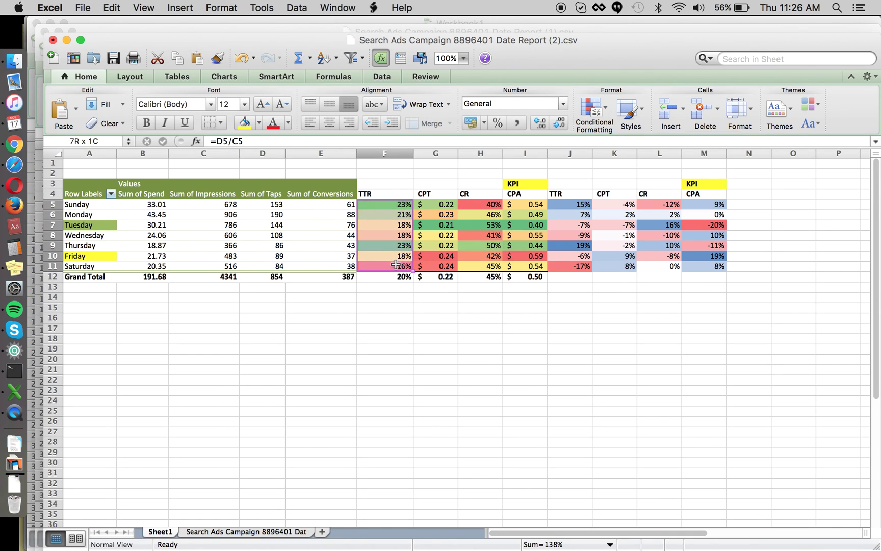
left_click(394, 207)
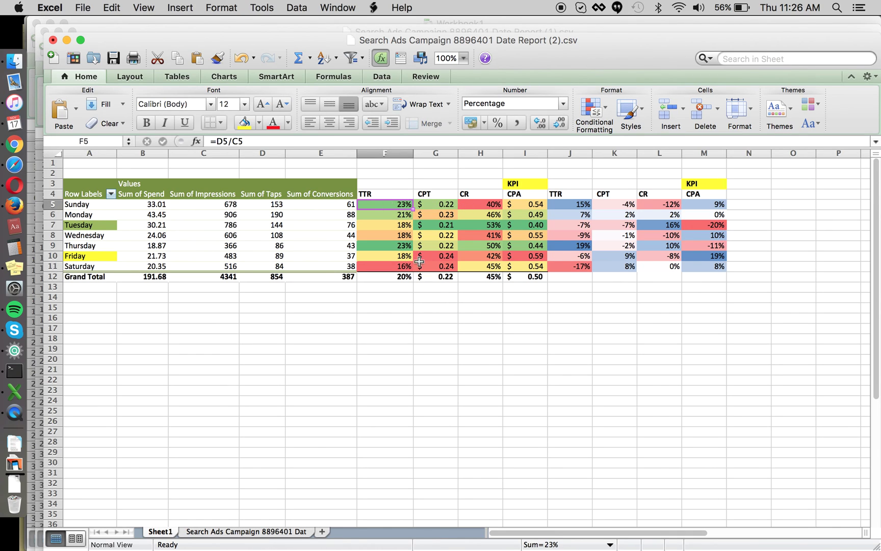
key("Down")
key("Down")
key("Down")
key("Down")
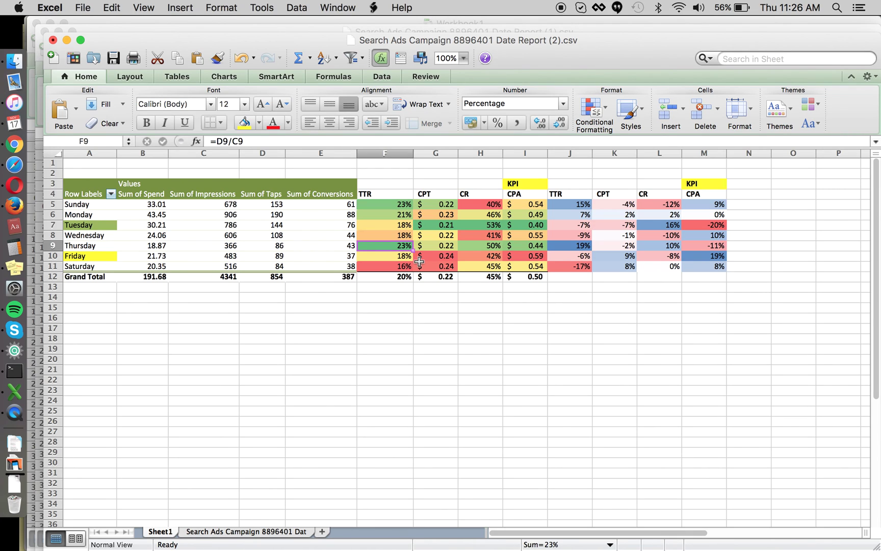
key("Right")
key("Right")
key("Right")
key("Right")
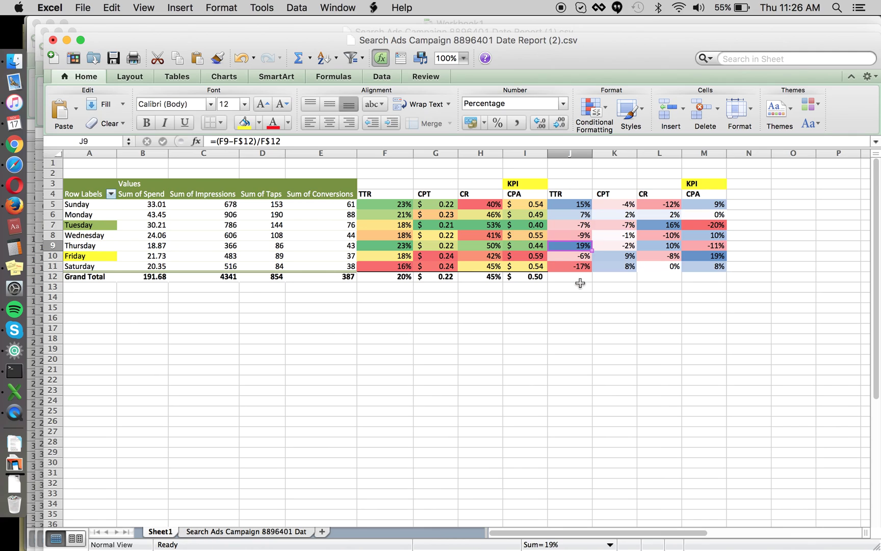
left_click(405, 197)
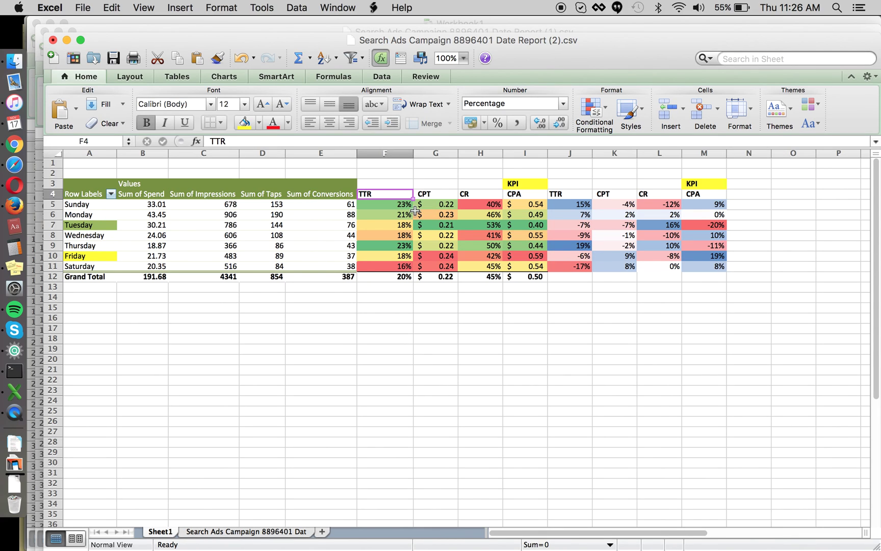
key("Right")
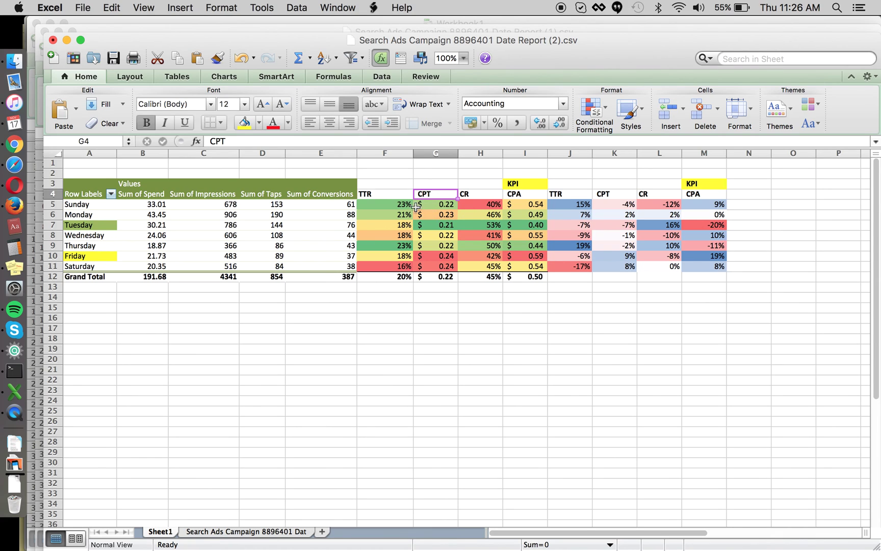
left_click(525, 205)
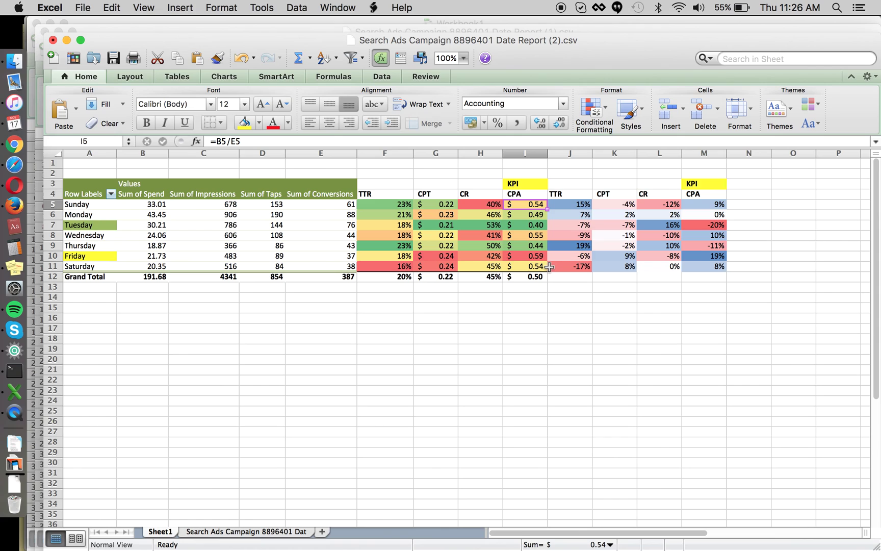
key("Left")
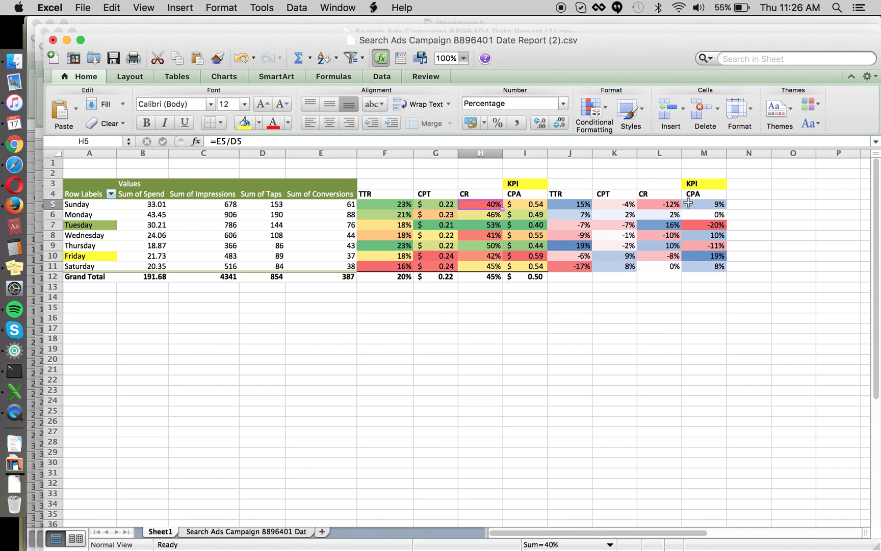
left_click(663, 207)
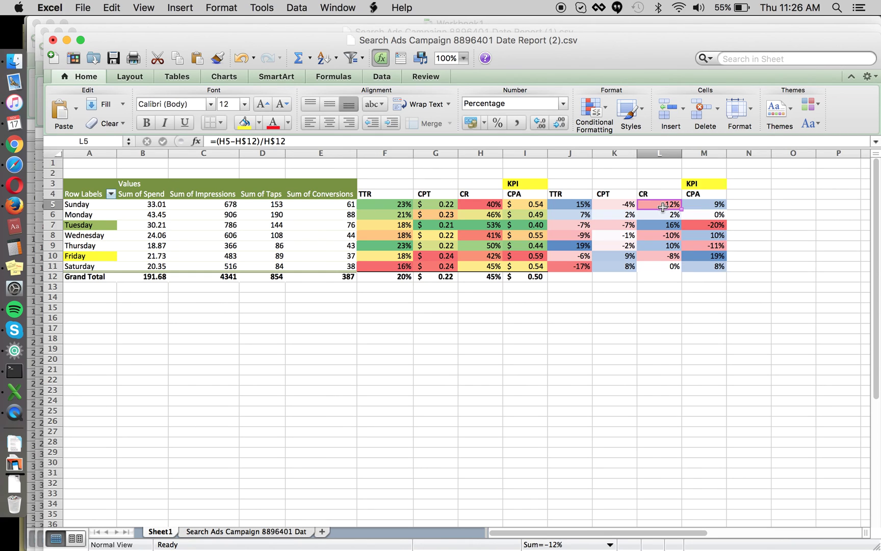
left_click(715, 205)
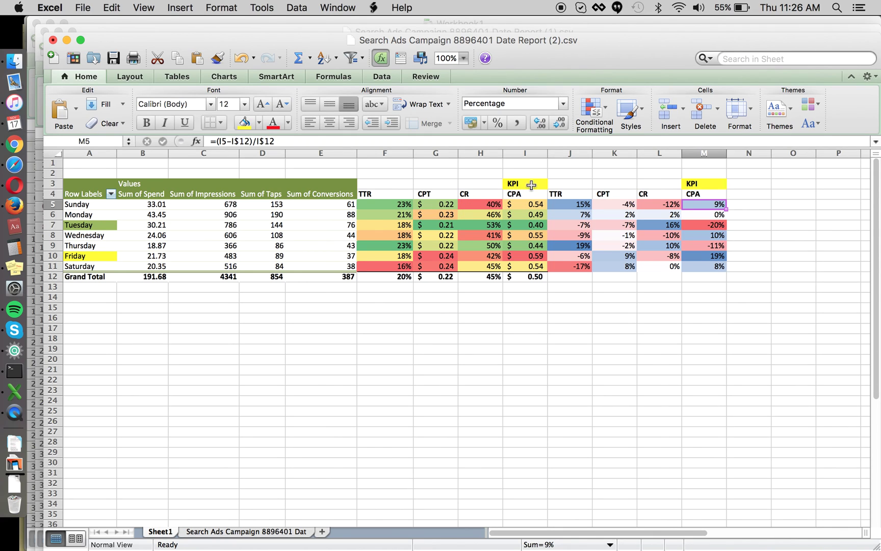
left_click(526, 153)
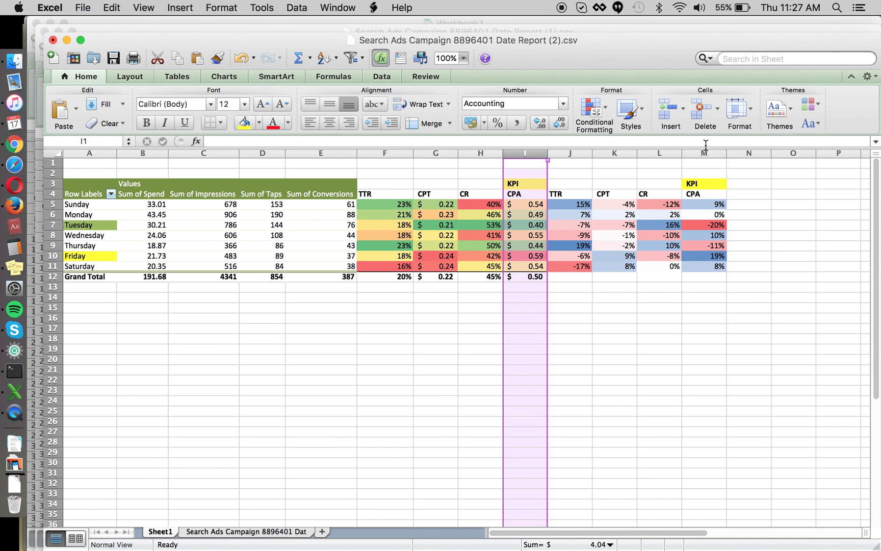
left_click(705, 152)
left_click(529, 153)
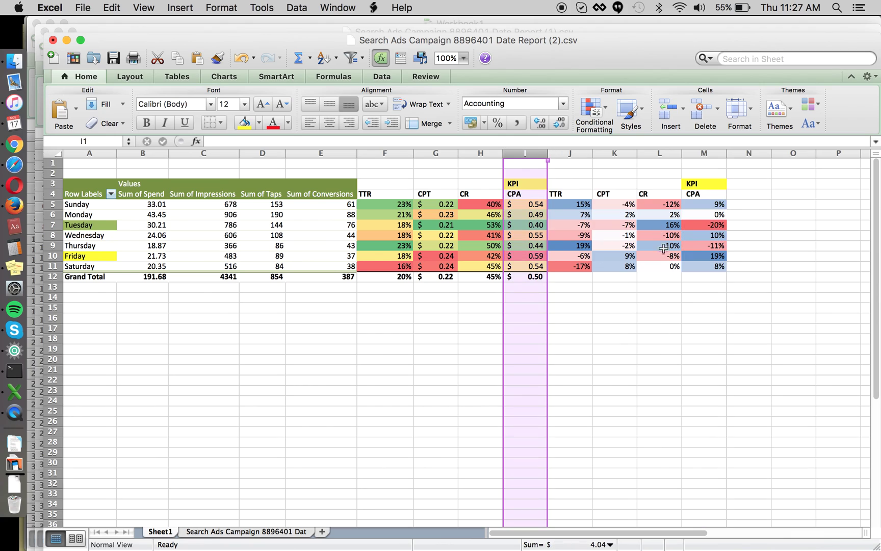
left_click(609, 309)
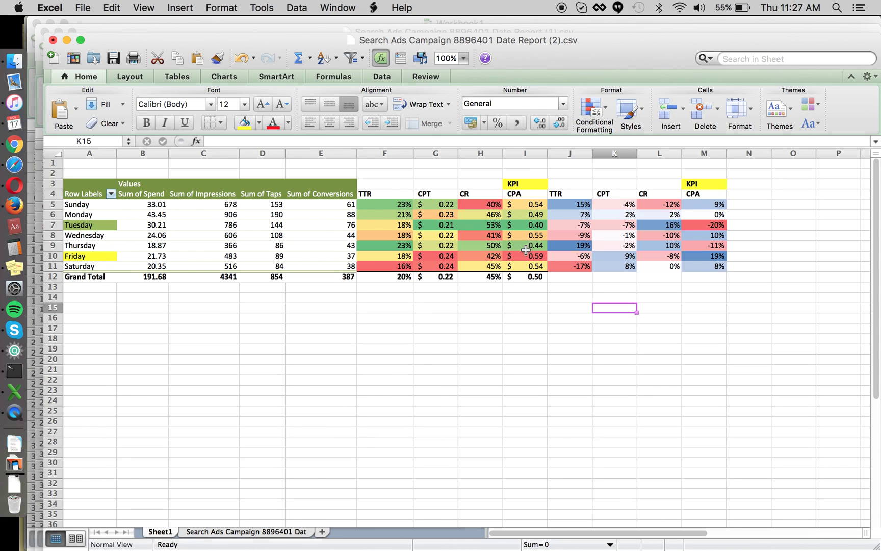
left_click(531, 152)
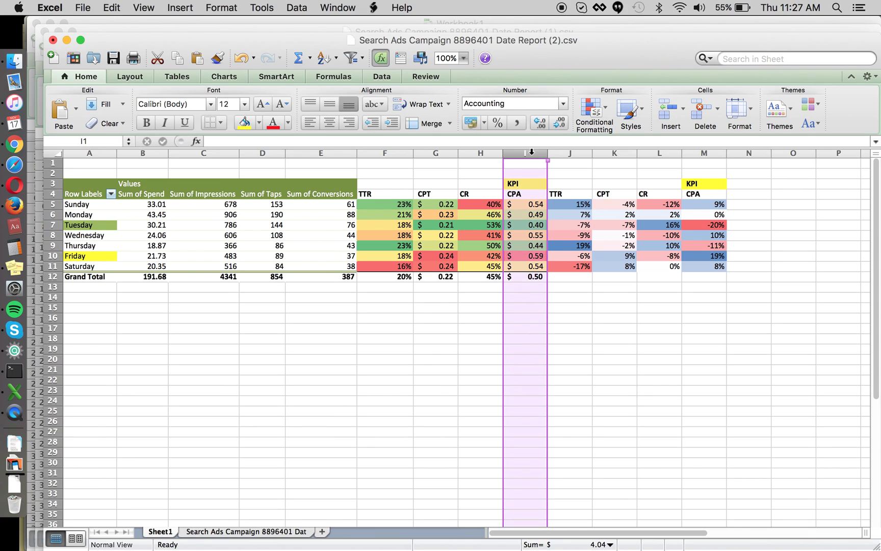
left_click(705, 152)
left_click(712, 225)
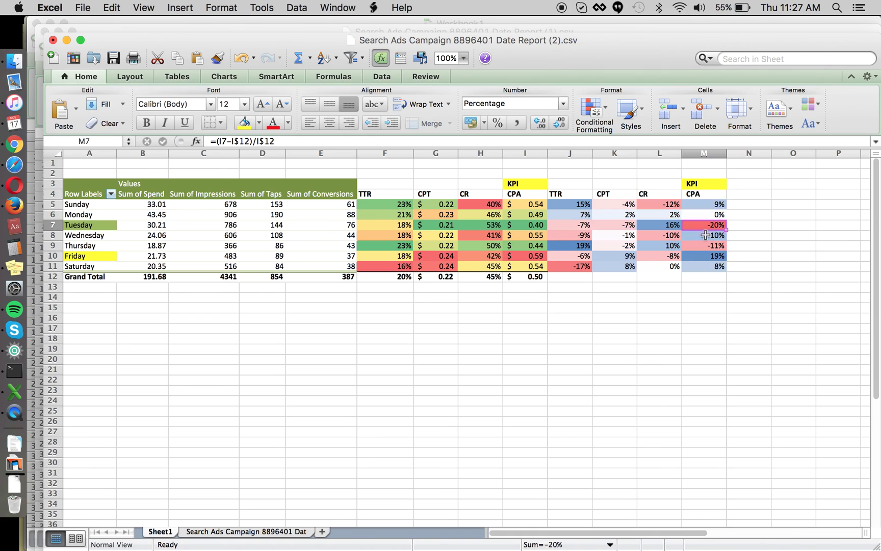
left_click(713, 256)
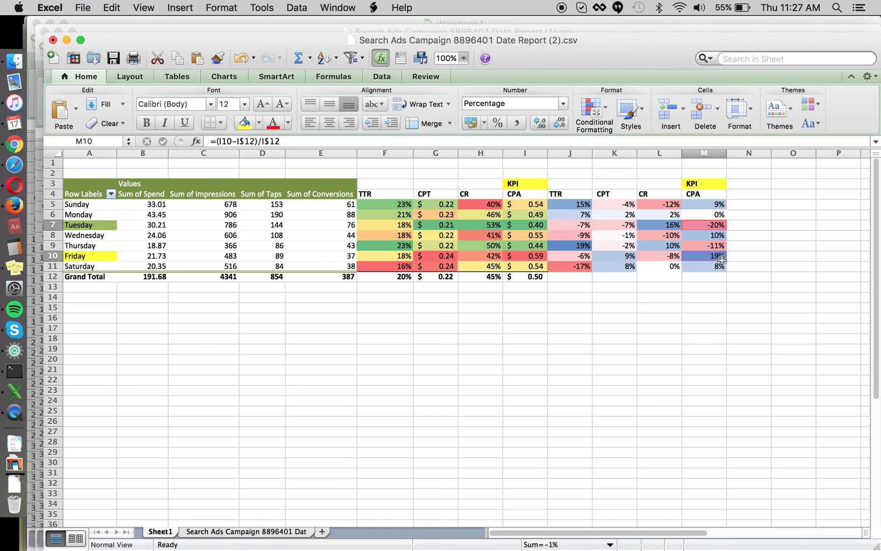
left_click(760, 255)
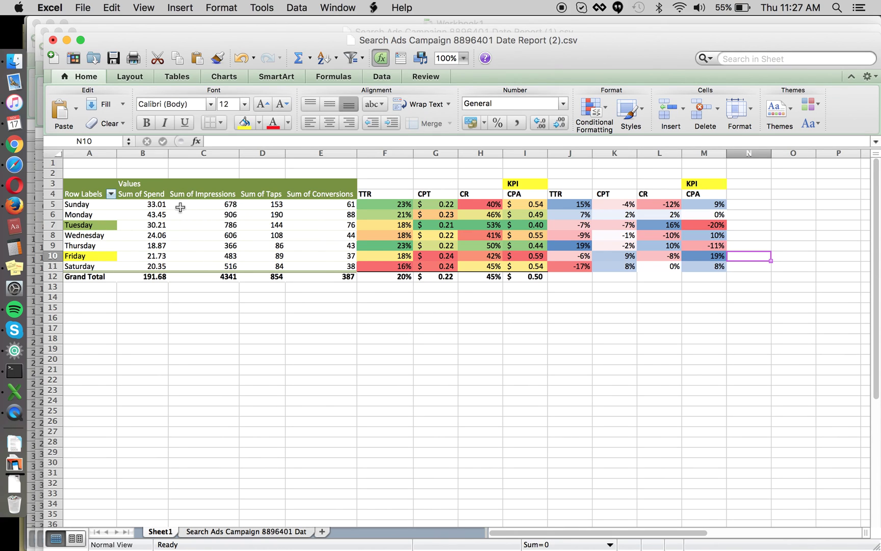
left_click_drag(158, 204, 314, 266)
left_click(271, 310)
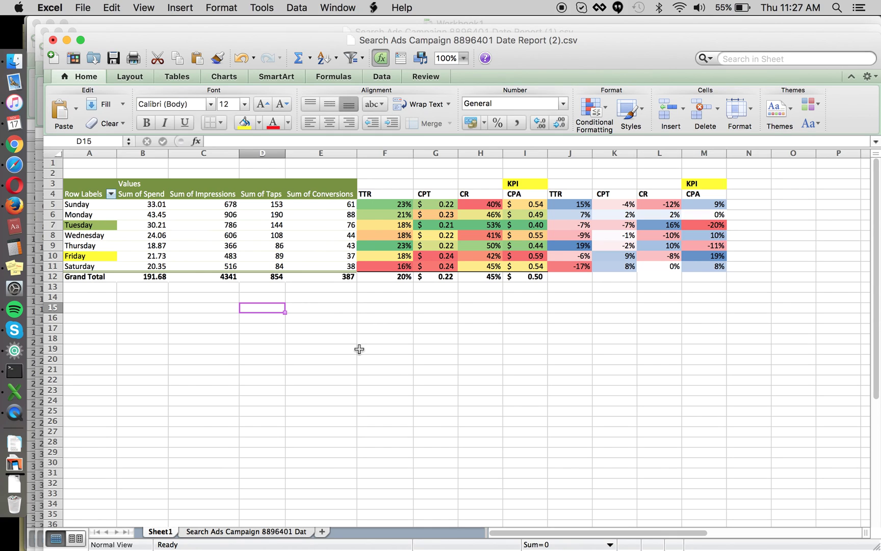
left_click(324, 308)
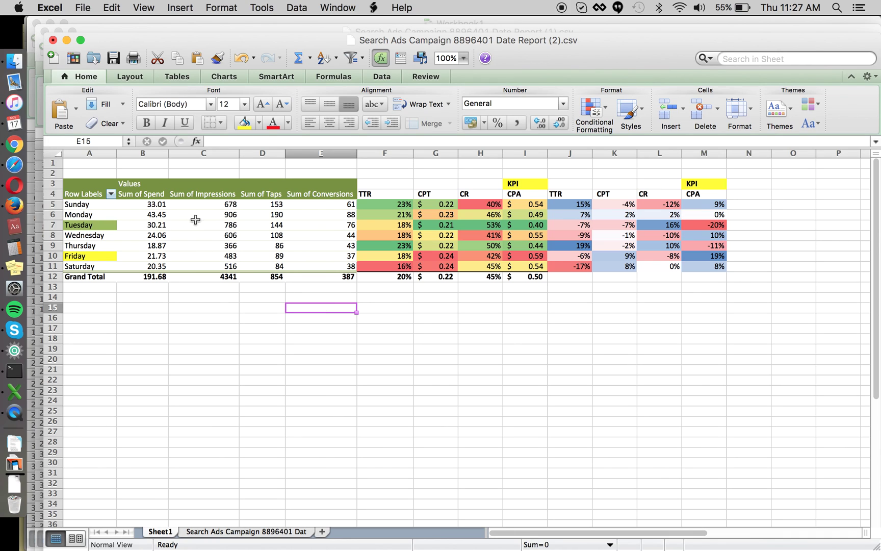
left_click(149, 212)
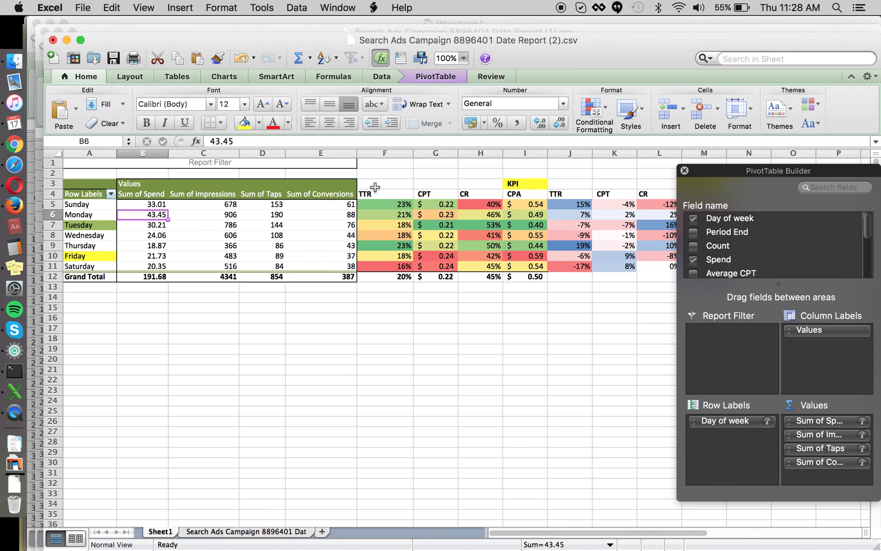
left_click(226, 237)
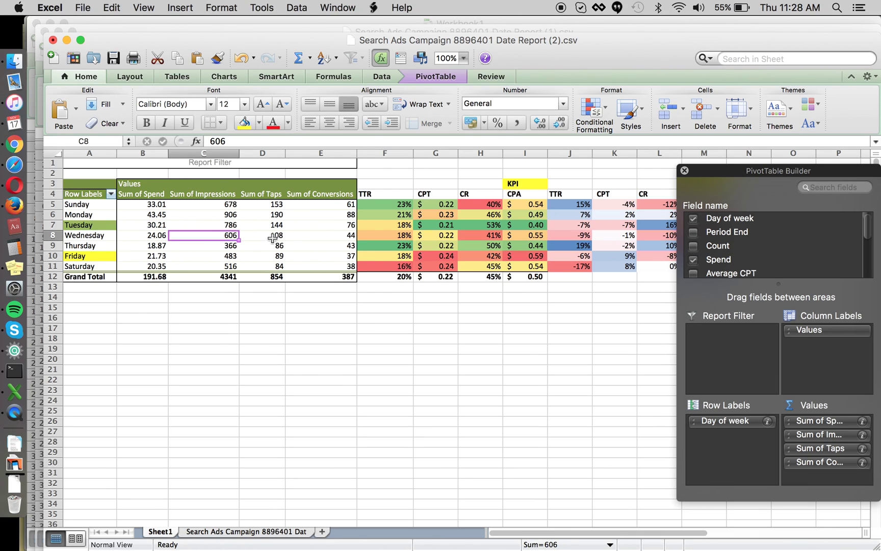
left_click(397, 287)
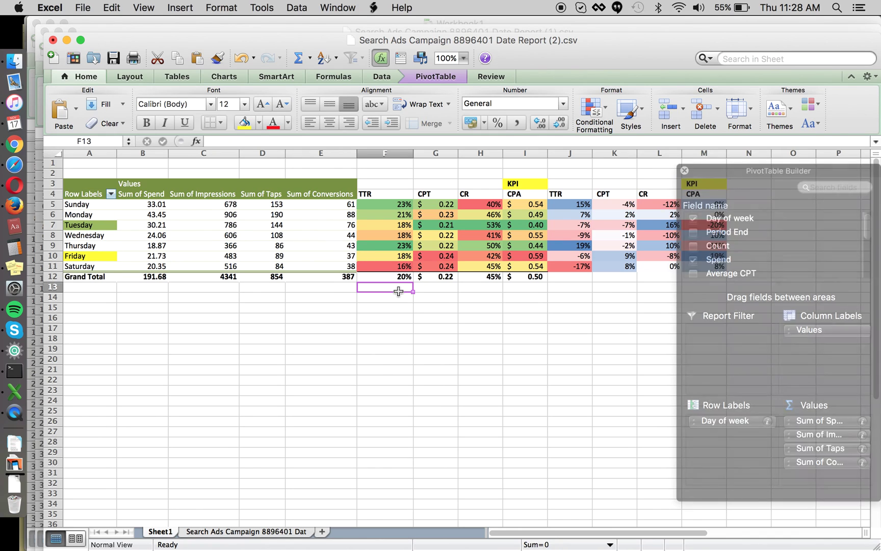
left_click(442, 306)
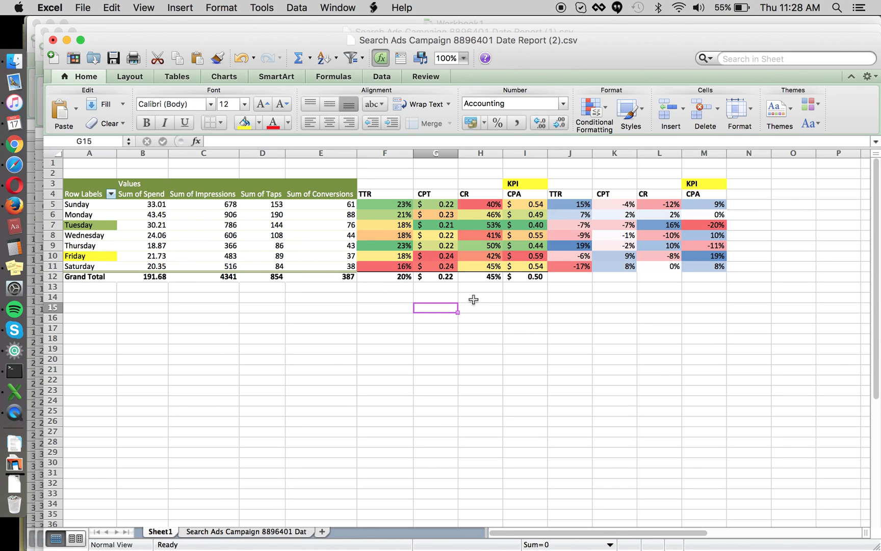
left_click(480, 313)
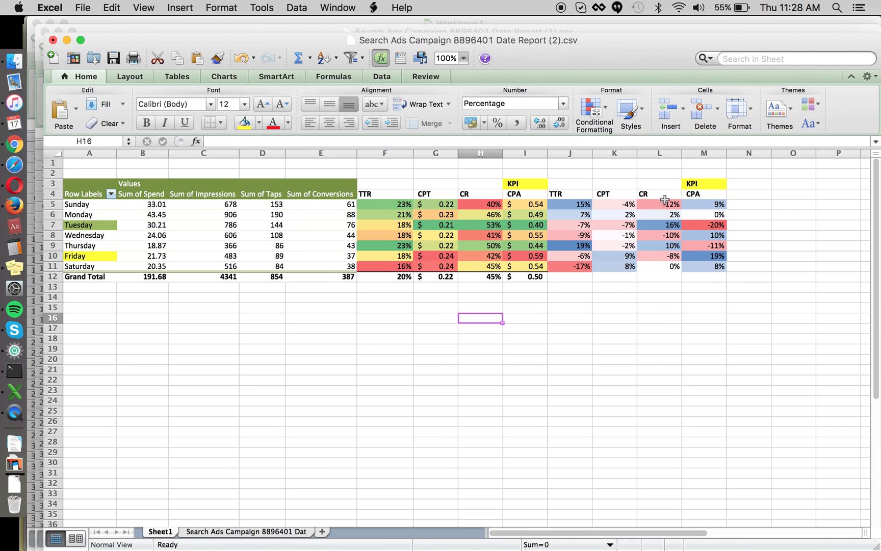
- Enter -25% in N7 beside Tuesday's CPA comparison
left_click(739, 225)
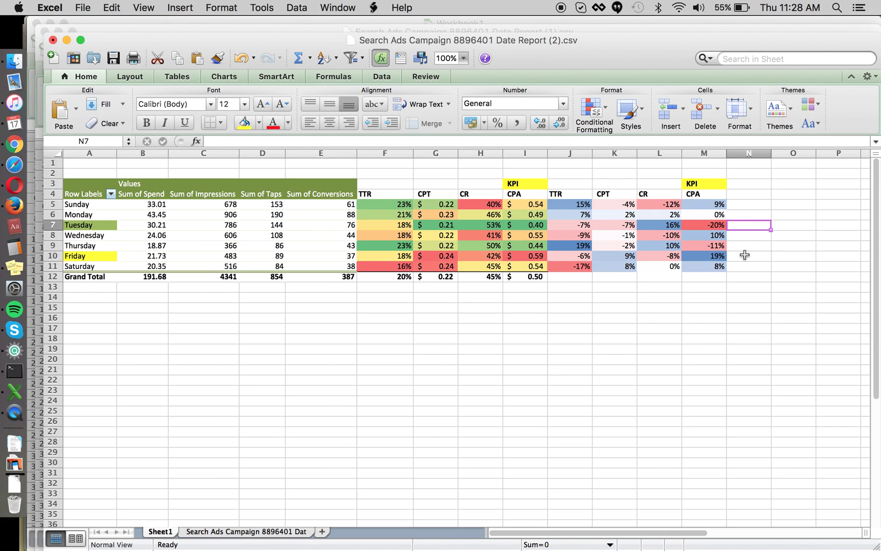
key("Down")
key("Down")
key("Down")
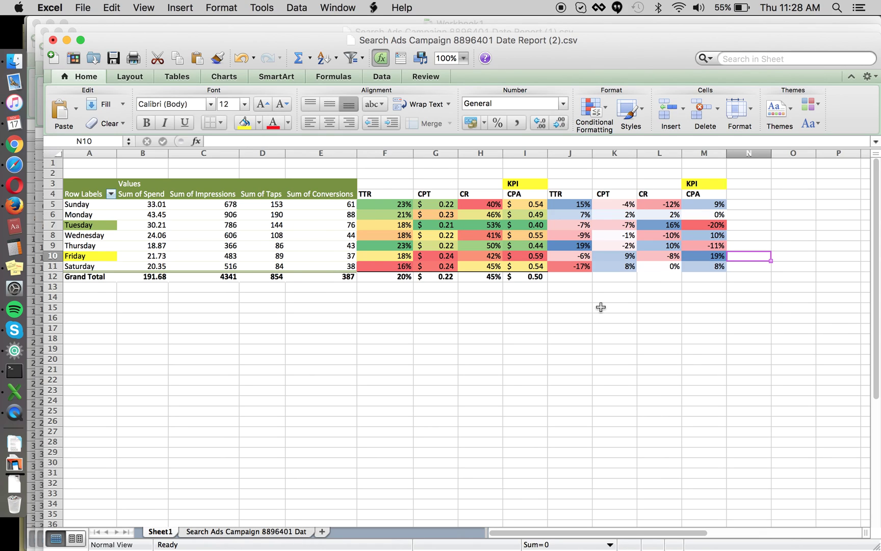
left_click(749, 226)
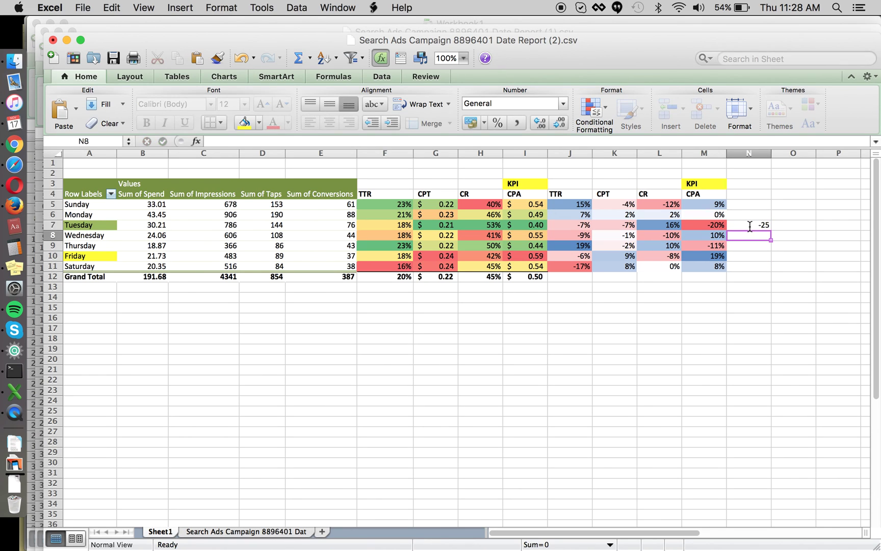
type("-25%")
key("Return")
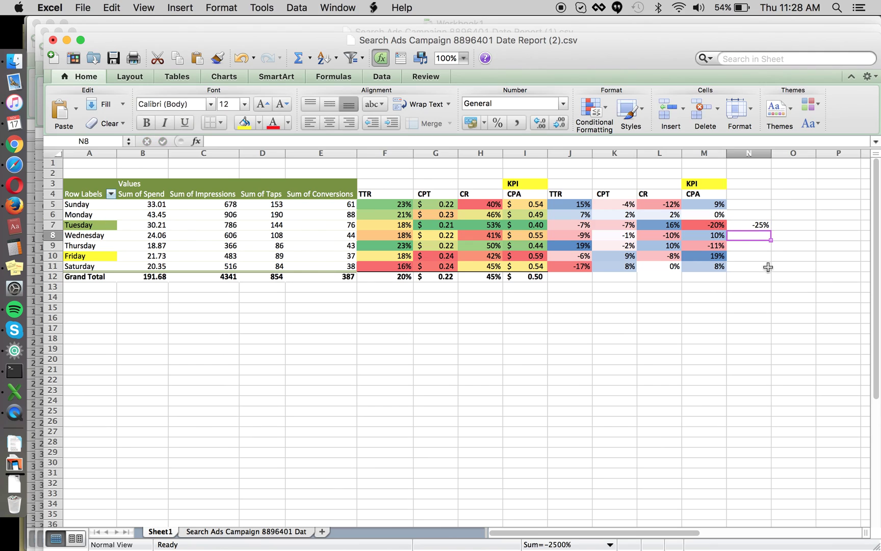
- Enter 9 in N10 beside Friday's CPA comparison, correcting an initial 10
left_click(751, 254)
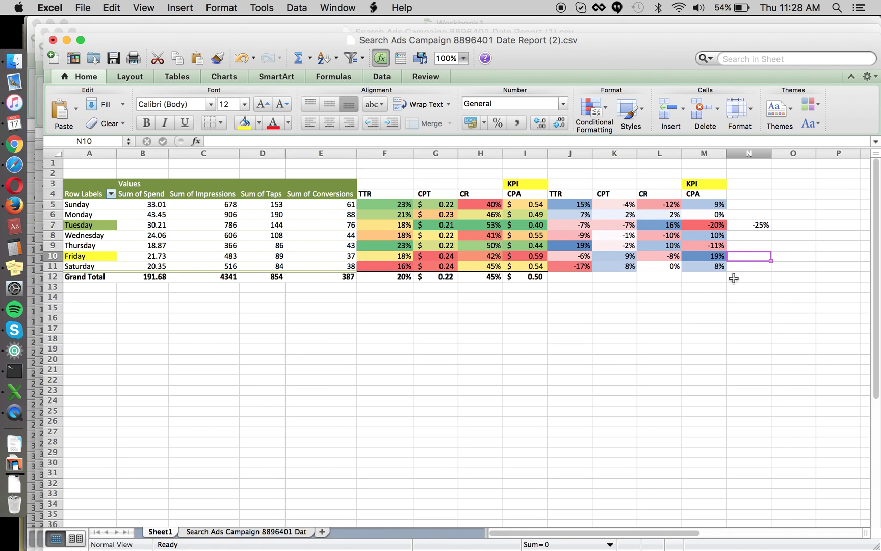
type("10")
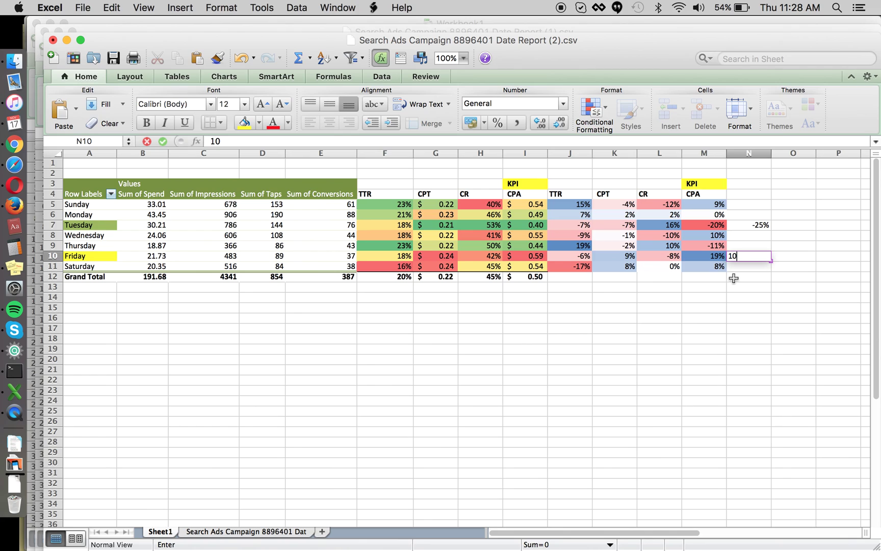
key("BackSpace")
key("BackSpace")
type("9")
key("Return")
key("Up")
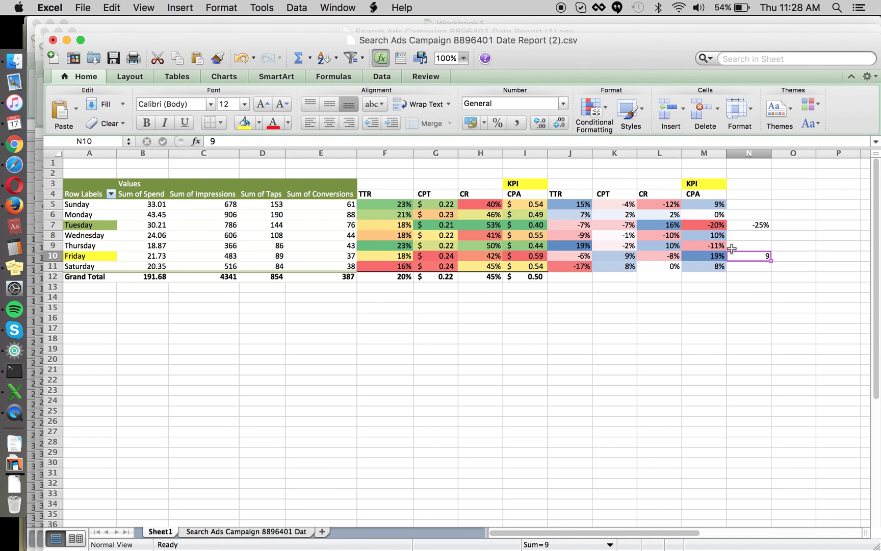
left_click(755, 194)
- Head columns N–P as 'week 2', 'week 3' and 'week 4'
type("week 2")
key("Tab")
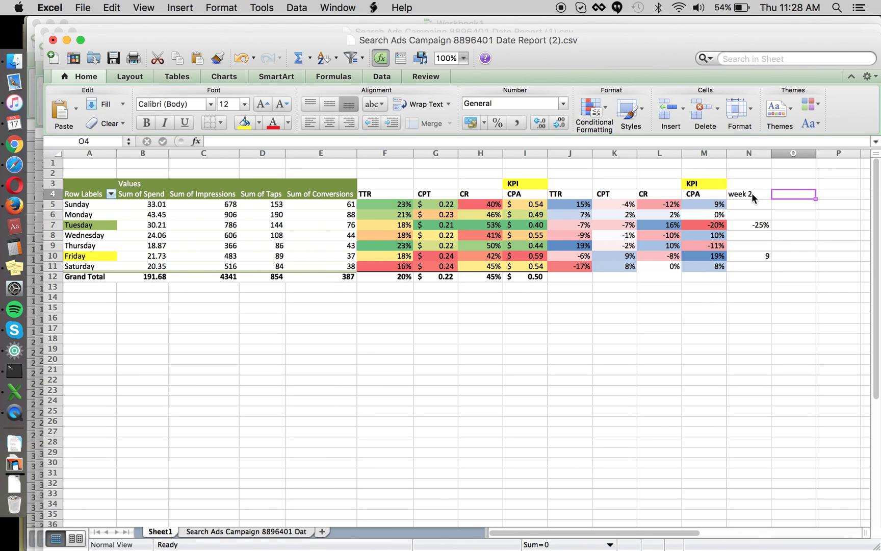
type("week 3")
key("Tab")
type("week ")
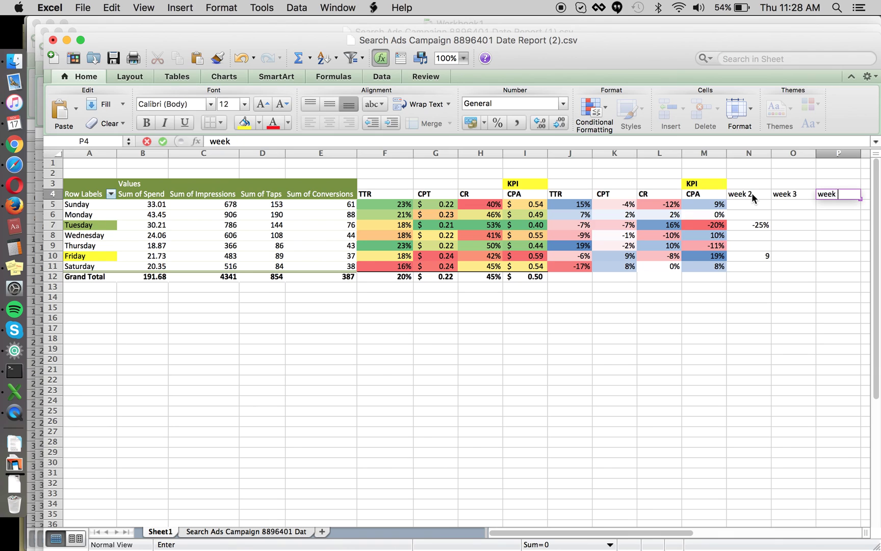
type("4")
key("Tab")
- Enter Tuesday's week 3 and week 4 CPA changes as -32% and -17%
left_click(739, 225)
type("-")
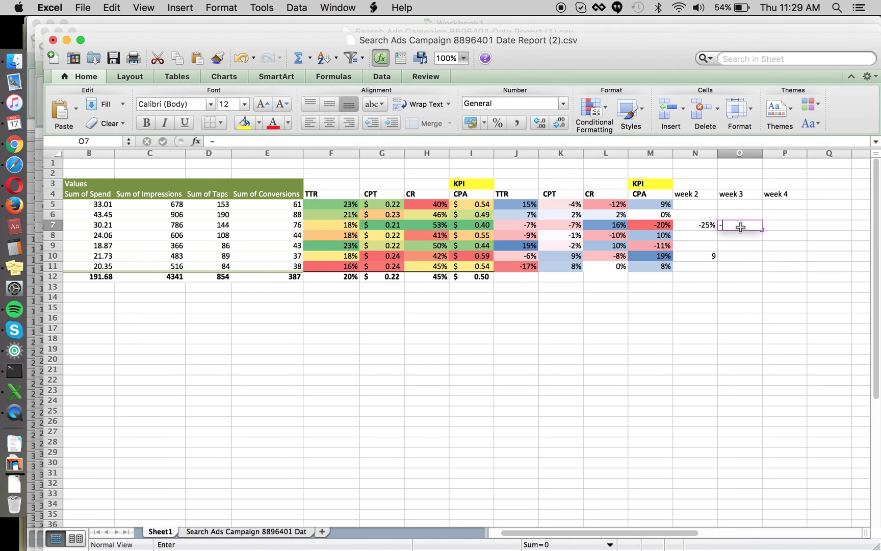
type("32")
key("Tab")
left_click(741, 226)
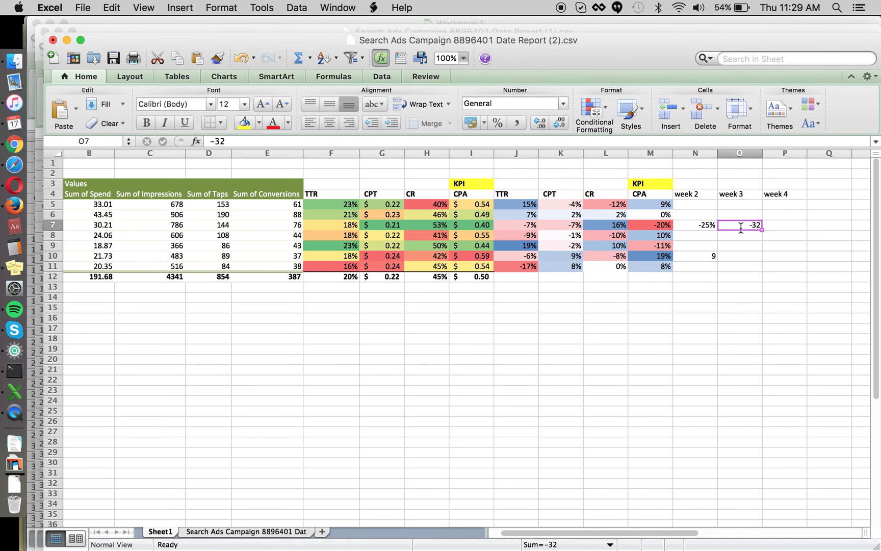
type("-32%")
key("Return")
key("Up")
key("Right")
type("=1")
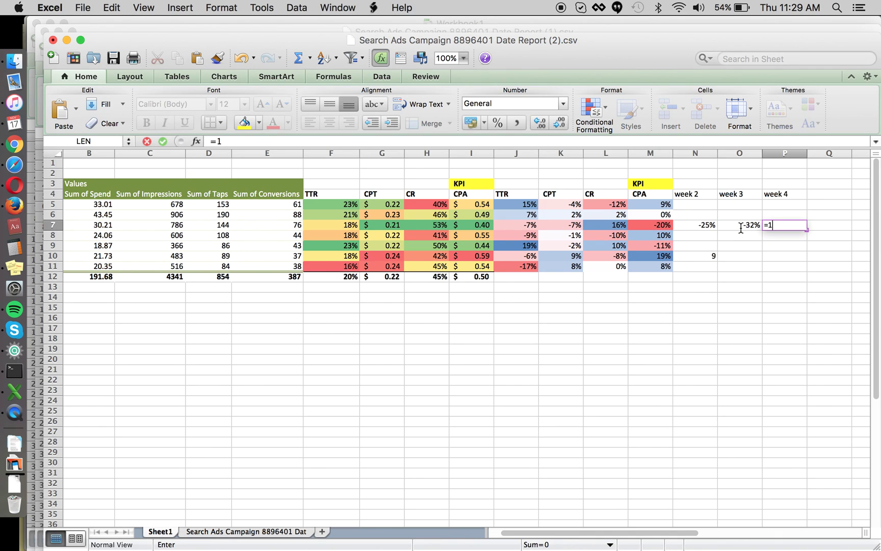
type("7")
key("BackSpace")
key("BackSpace")
key("BackSpace")
type("-17^")
key("BackSpace")
type("%")
key("Return")
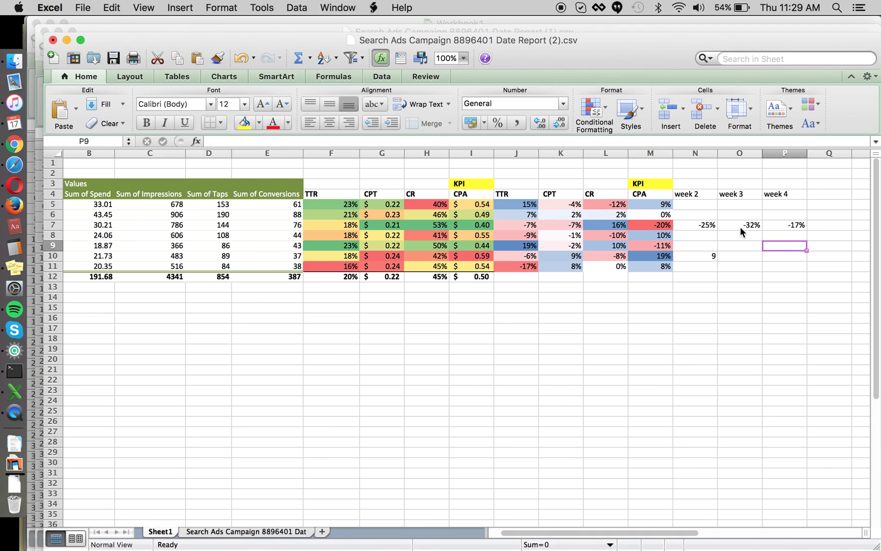
- Set Friday's week 2–4 CPA changes to 9%, 19% and 12%
key("Down")
key("Down")
key("Left")
type("19")
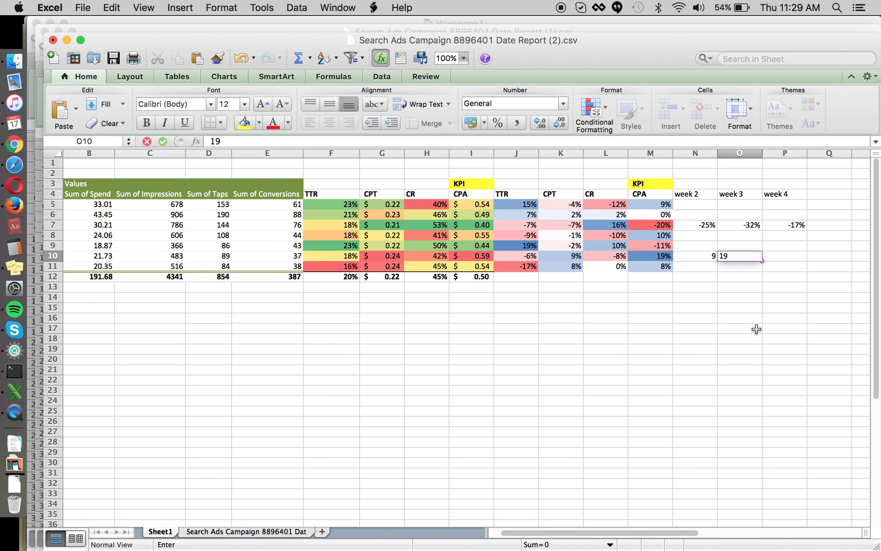
key("Return")
key("Up")
key("Left")
type("9%")
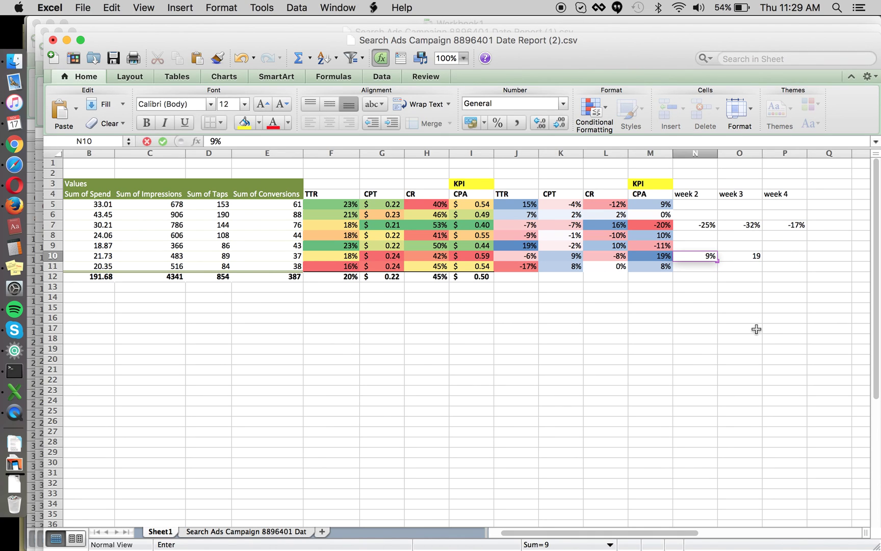
key("Return")
key("Up")
key("Right")
type("19%")
key("Tab")
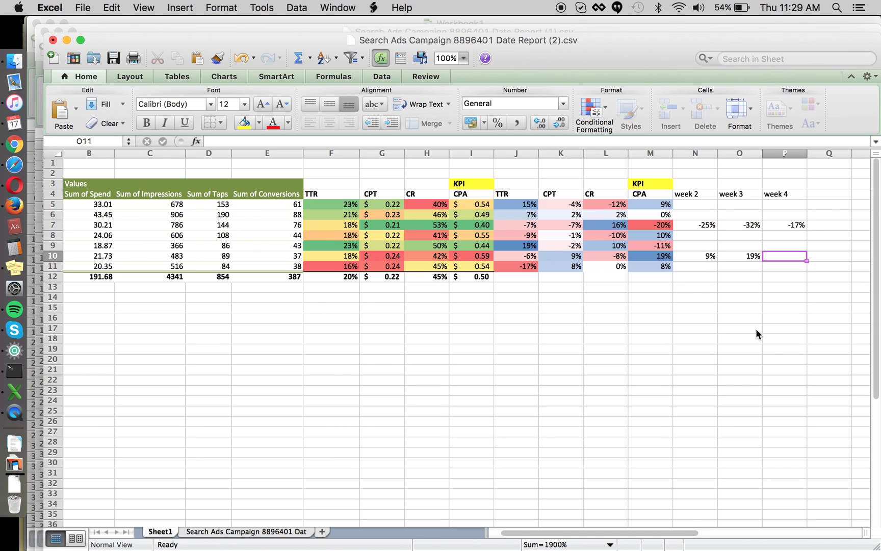
type("12%")
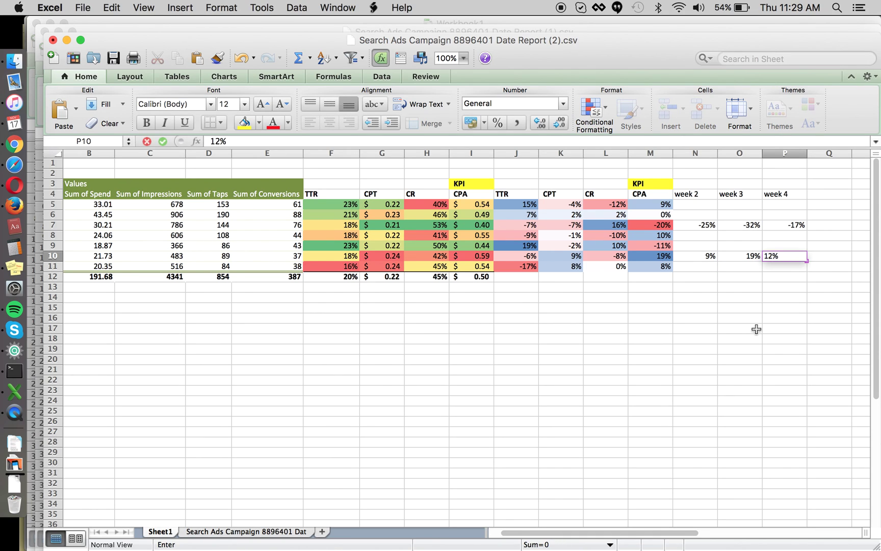
key("Return")
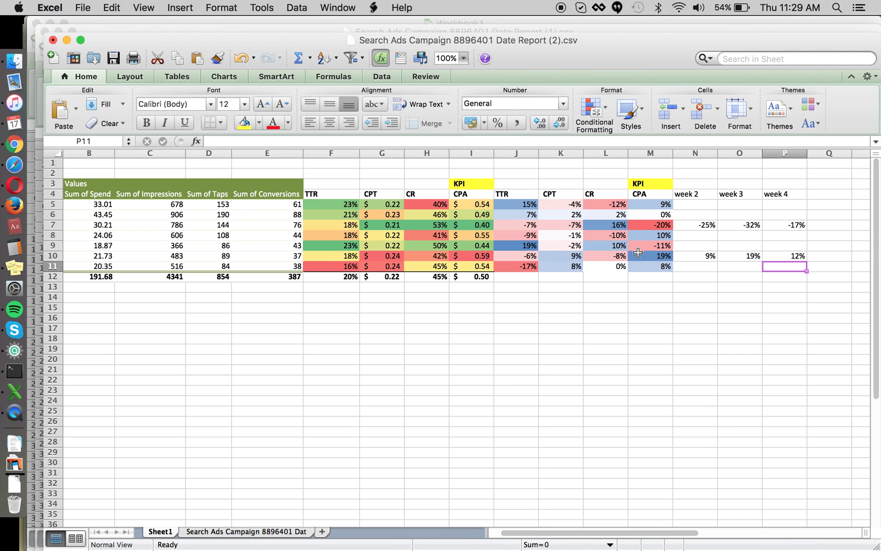
scroll(645, 280, "left", 1)
- Check the week headers and Tuesday's week 2–4 values (-25%, -32%, -17%)
left_click(740, 202)
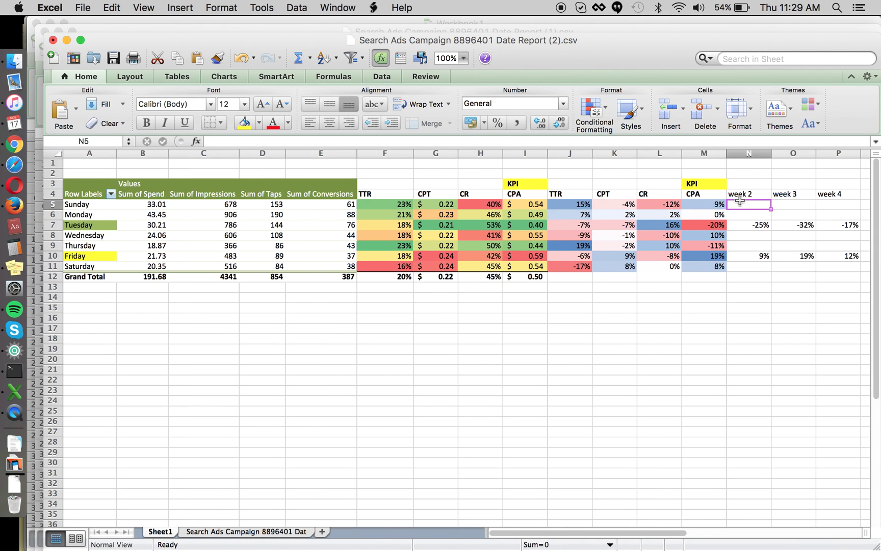
left_click(758, 195)
left_click(783, 194)
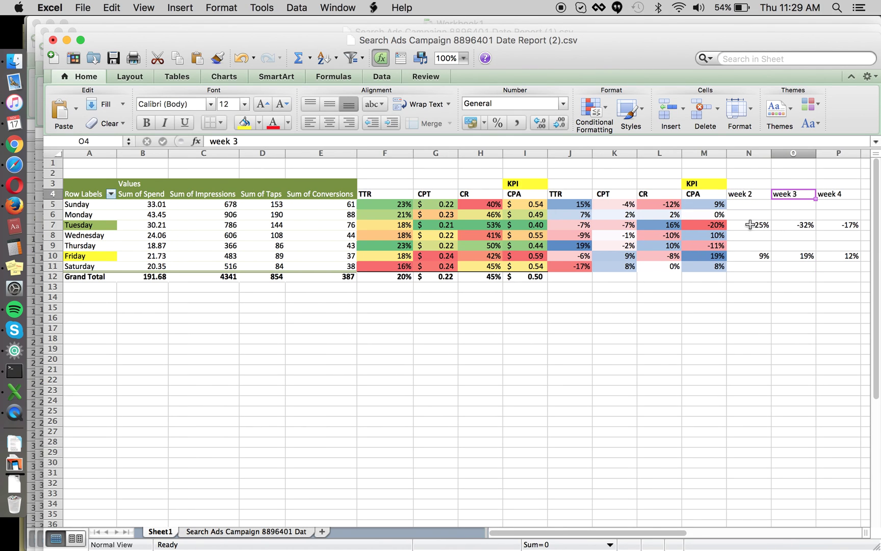
left_click(718, 225)
key("Right")
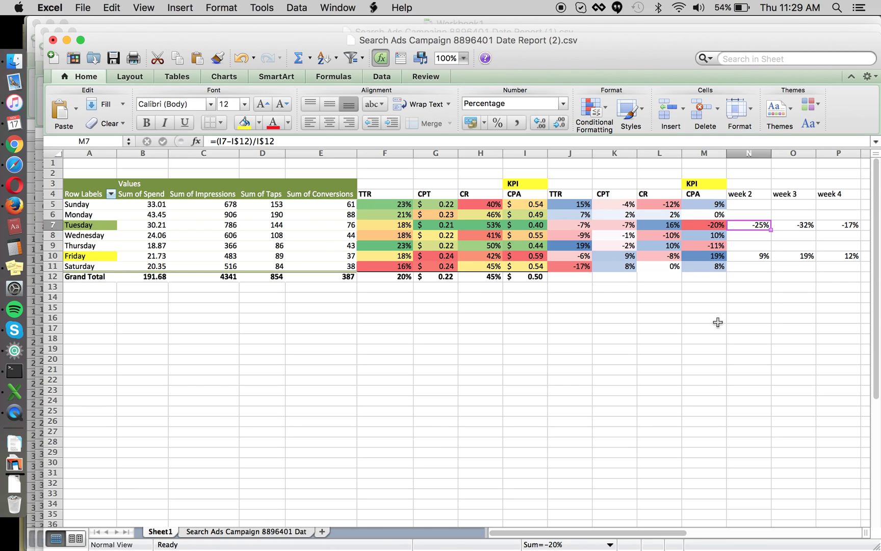
key("Right")
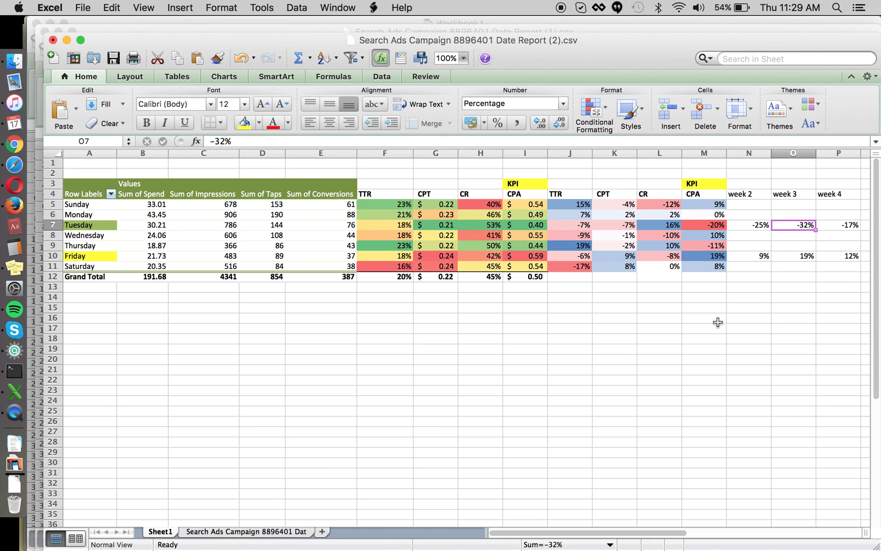
key("Right")
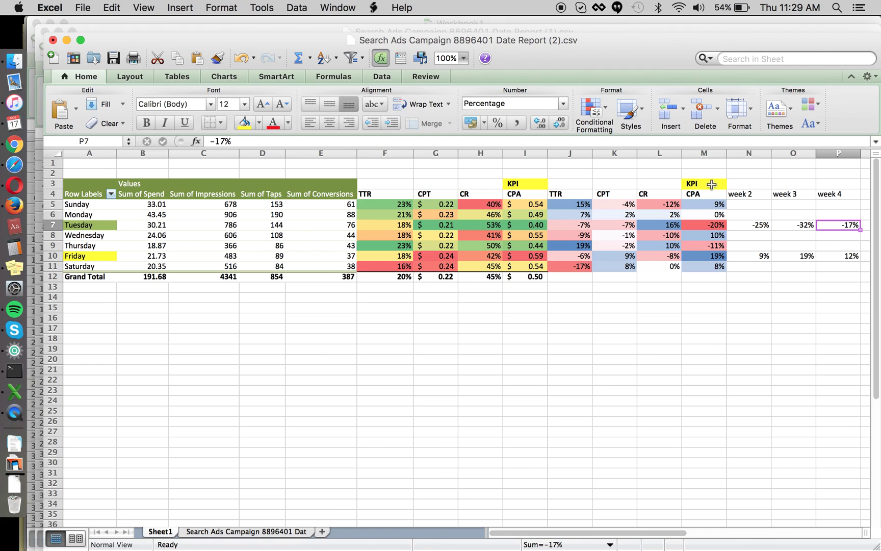
left_click(745, 225)
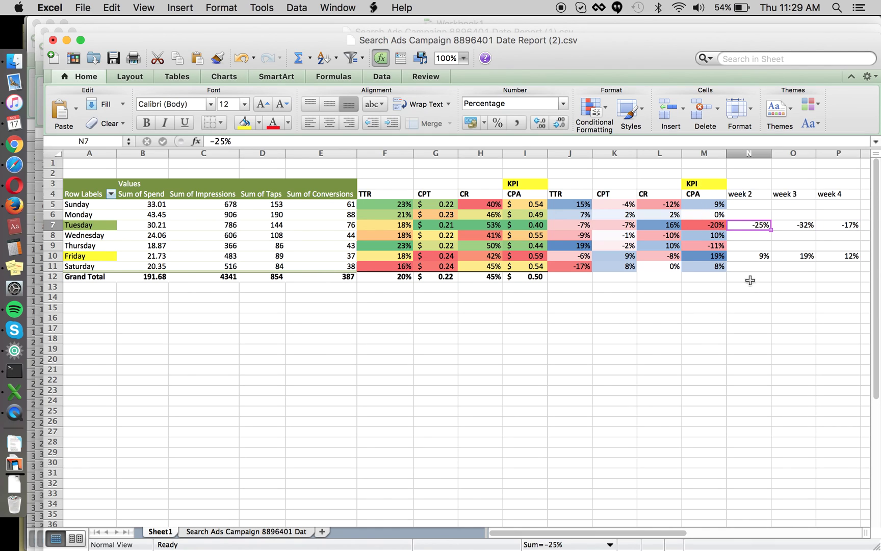
key("Right")
key("Right")
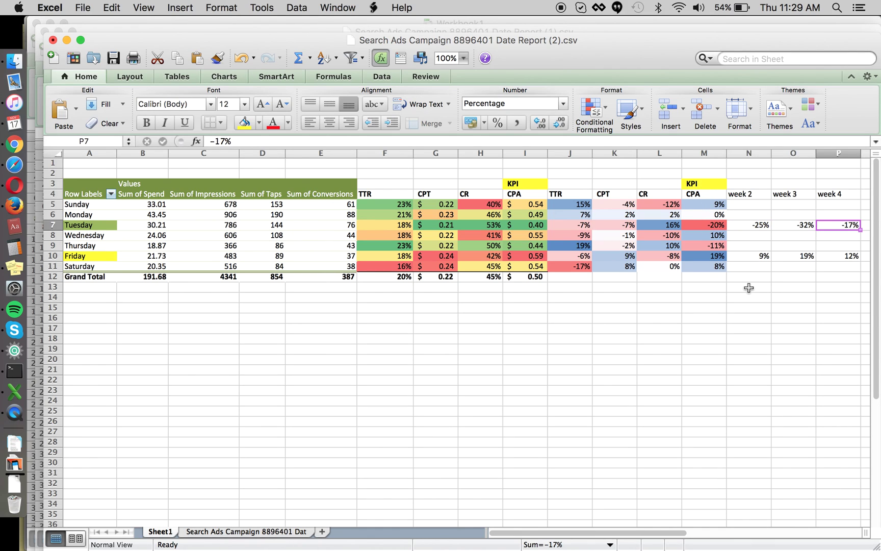
- Check Friday's CPA comparison against its week 2–4 values (9%, 19%, 12%)
left_click(745, 255)
key("Right")
key("Right")
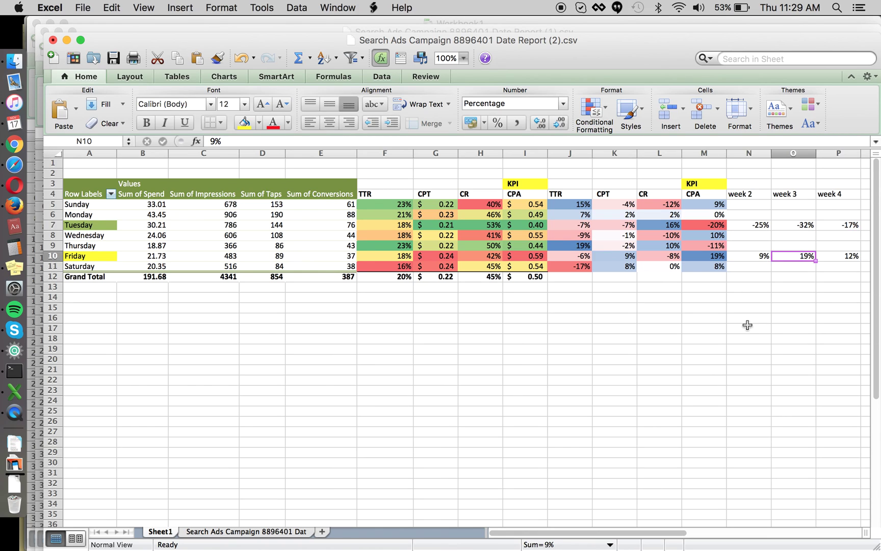
key("Left")
key("Left")
key("Left")
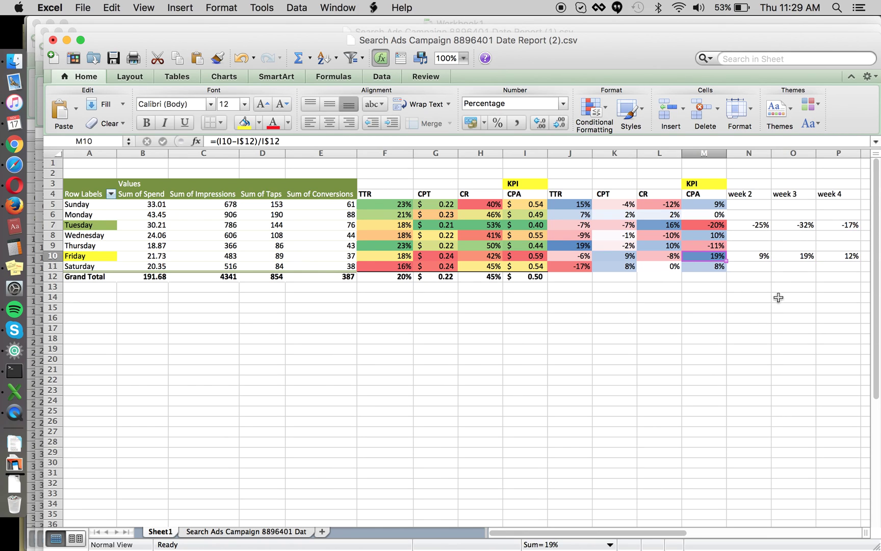
left_click(789, 258, "super")
left_click(752, 256)
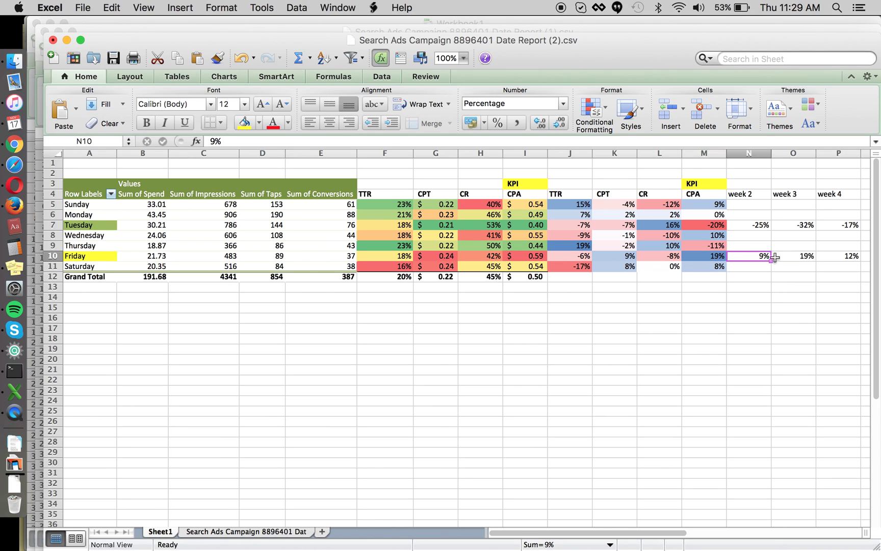
left_click(824, 257)
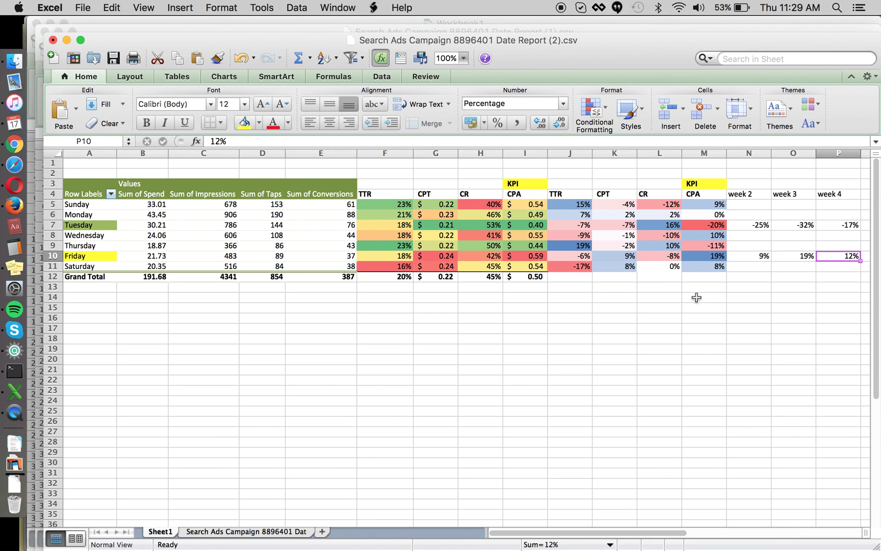
left_click(51, 225)
left_click(520, 297)
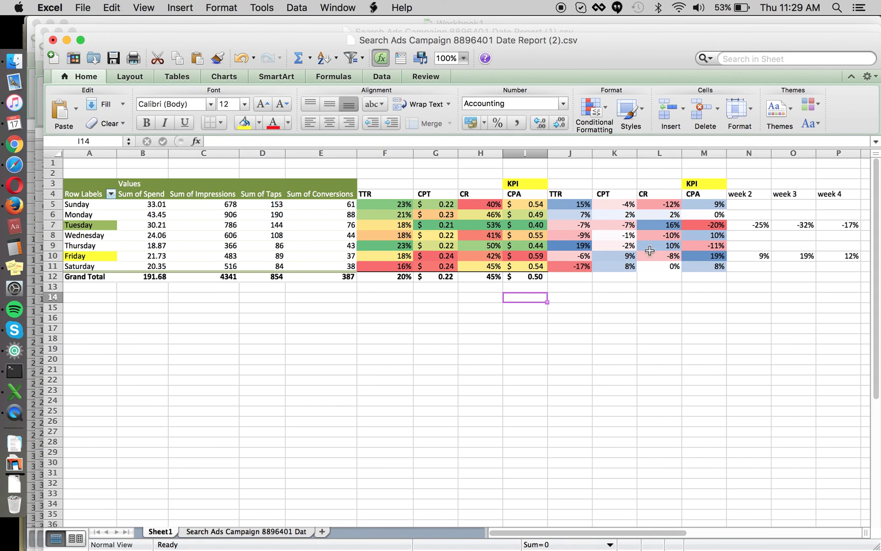
left_click(756, 257)
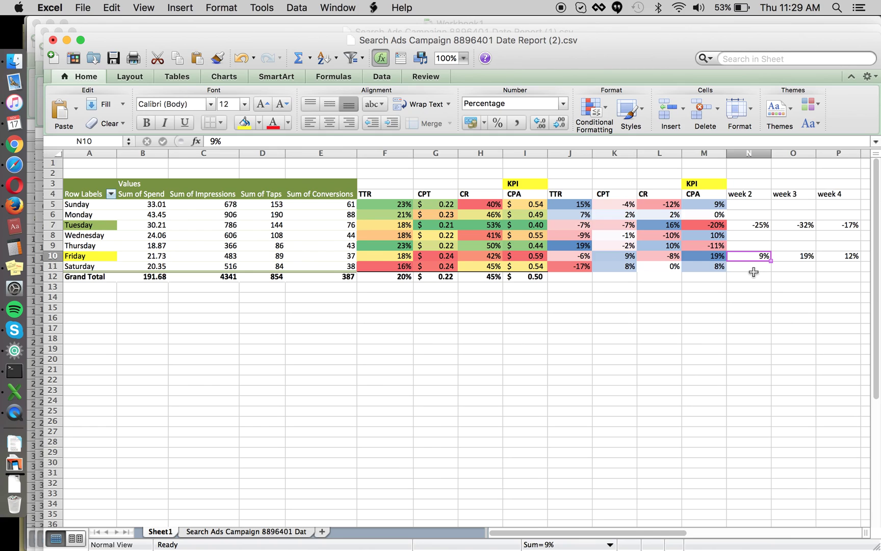
key("Right")
key("Right")
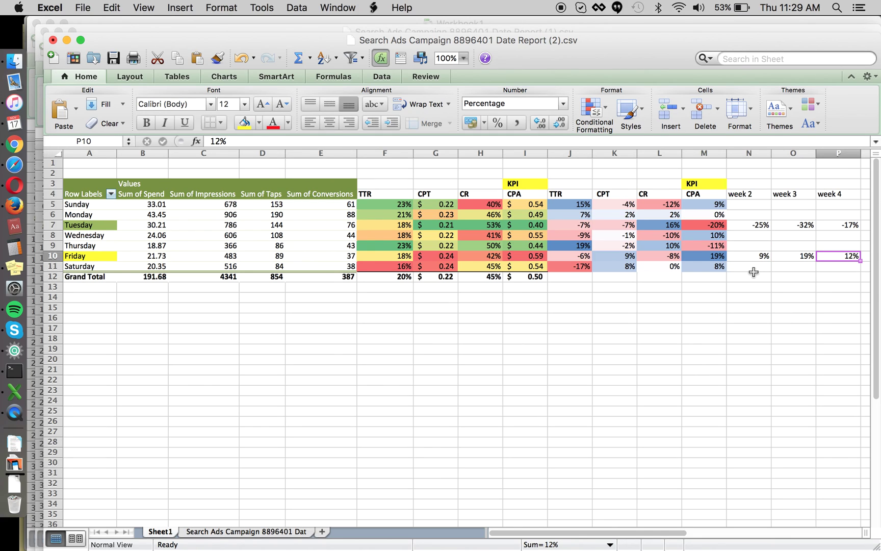
left_click(745, 256)
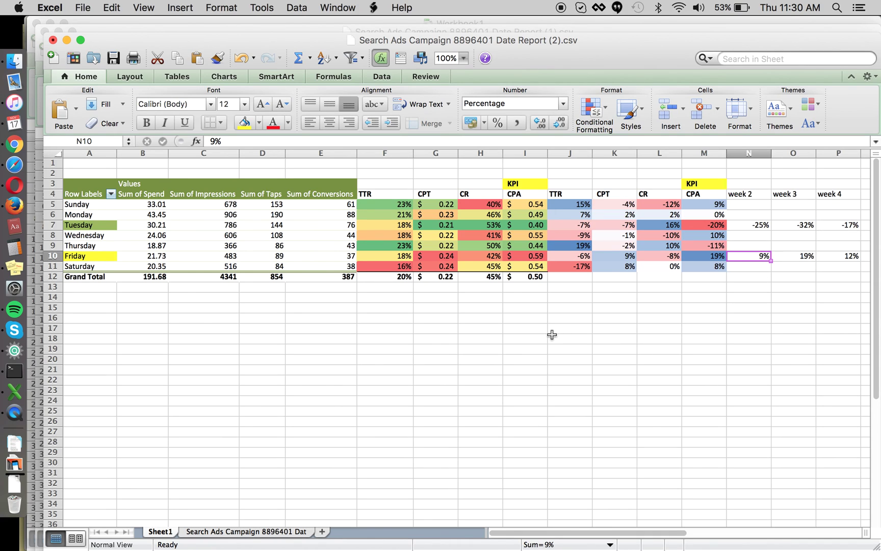
- Start the notes below the table with 'campaign' in G16 and 'ad group' in G17
left_click(315, 226)
left_click(426, 319)
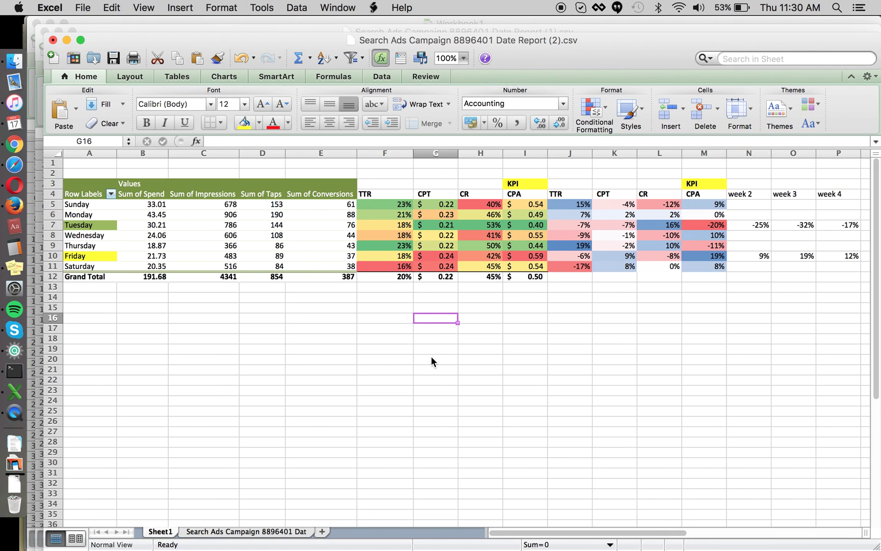
type("campaign")
key("Return")
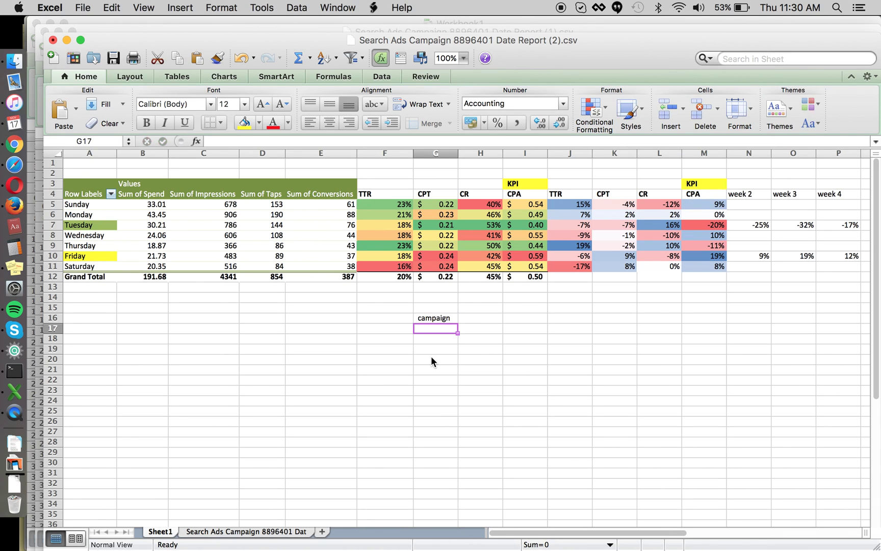
type("ad group")
key("Return")
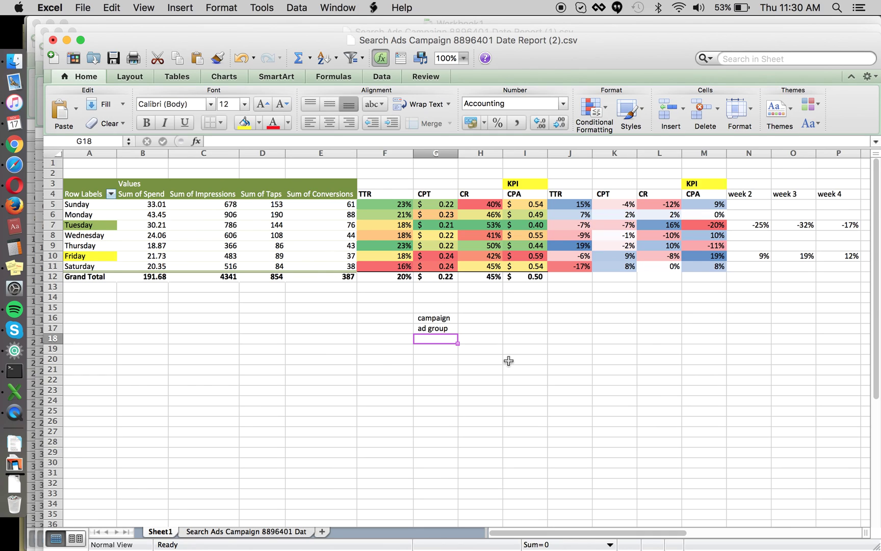
- Add 'budget', '$100/day' and '$150/day' beside campaign in row 16
key("Up")
key("Left")
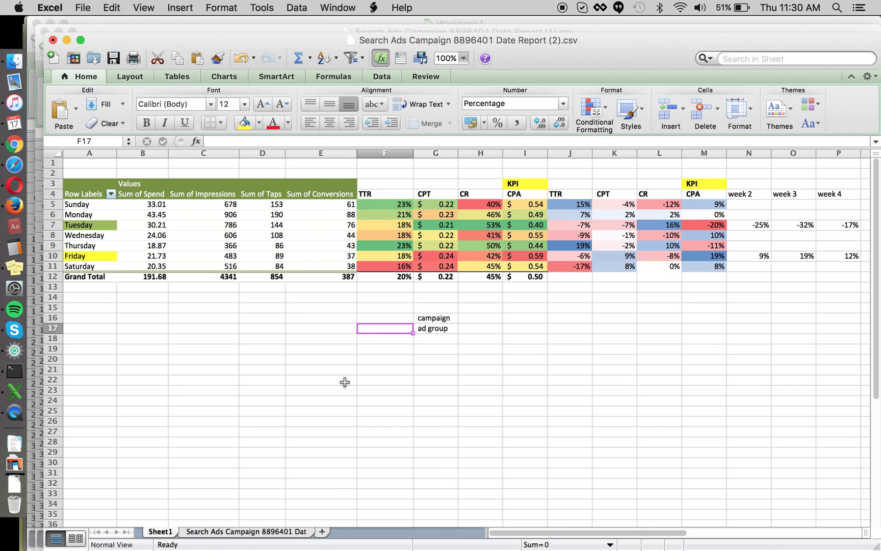
key("Up")
key("Right")
key("Right")
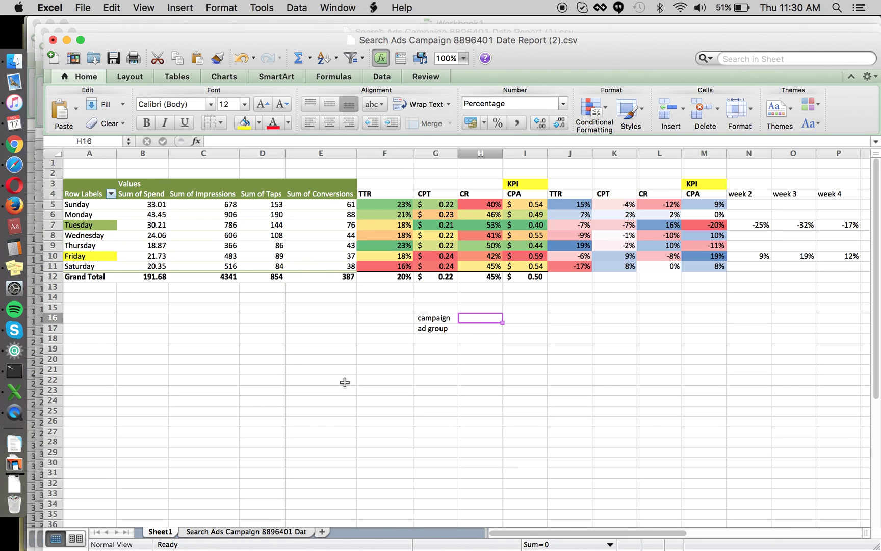
type("budget")
key("Return")
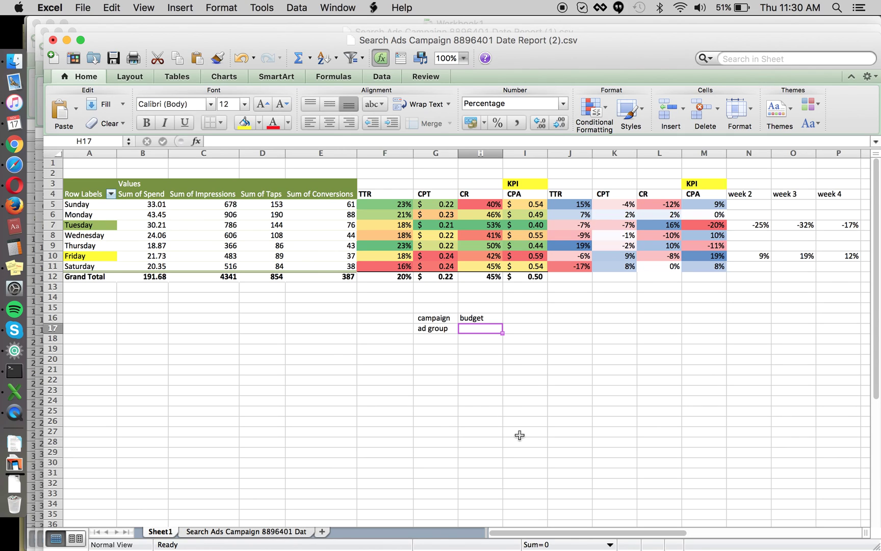
key("Up")
key("Right")
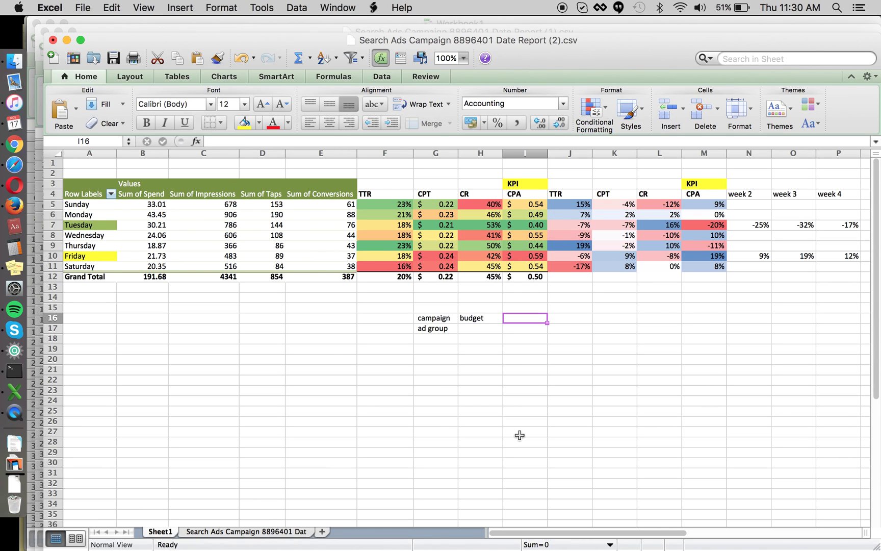
type("$100/day")
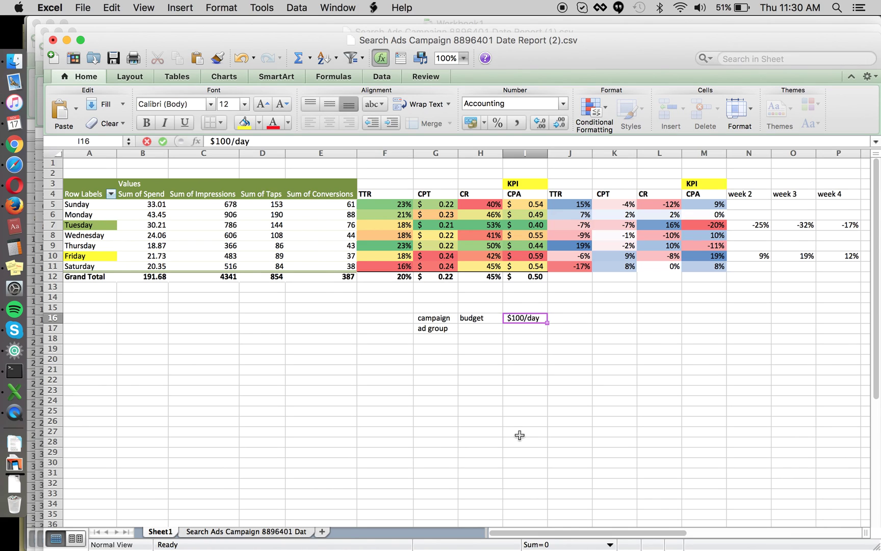
key("Return")
key("Right")
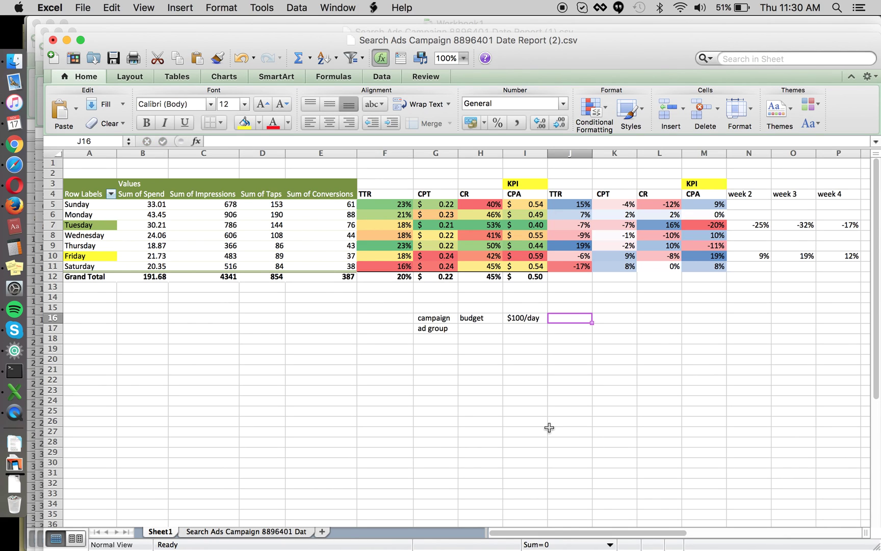
type("$150/day")
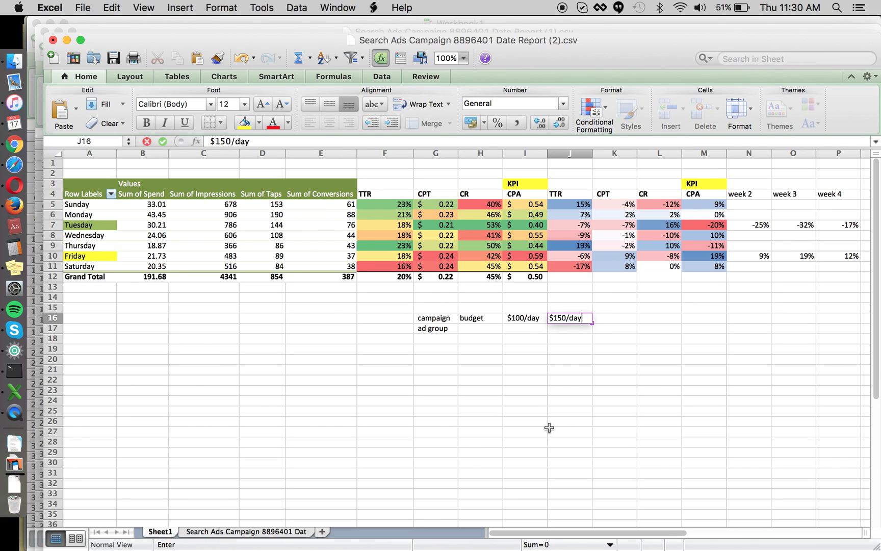
key("Return")
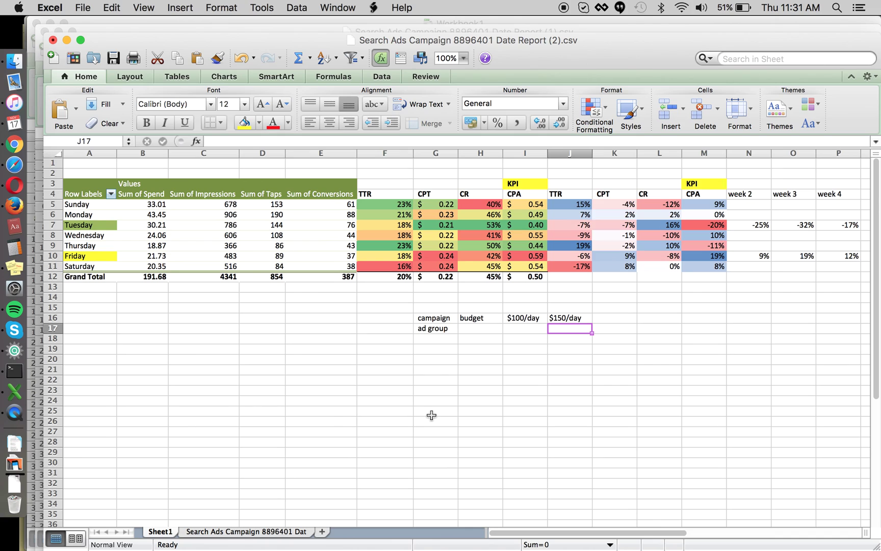
- Add 'bid', 'keywords' and 'negatives' beside ad group in row 17
key("Left")
key("Left")
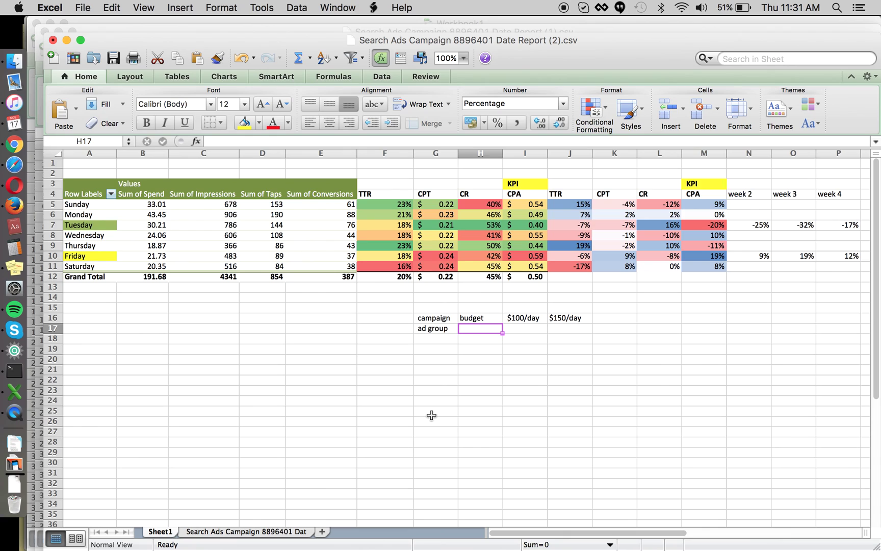
type("bid")
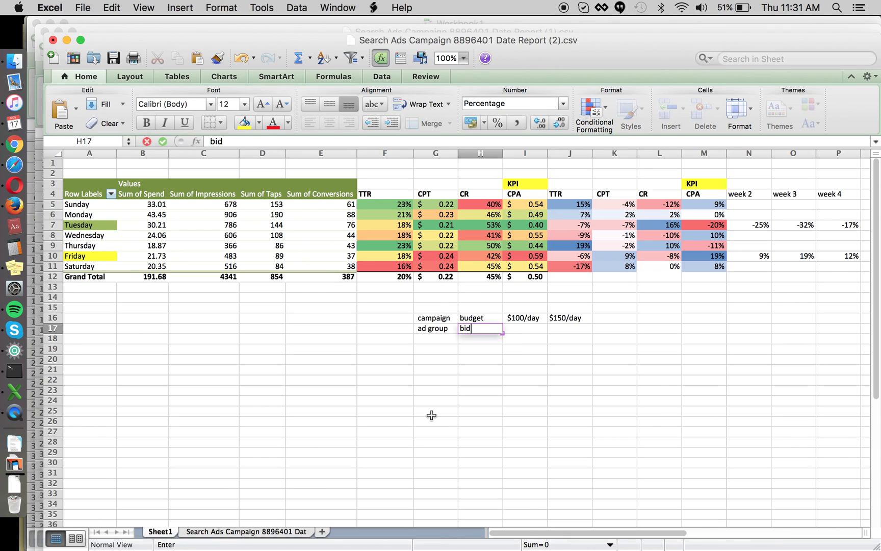
key("Tab")
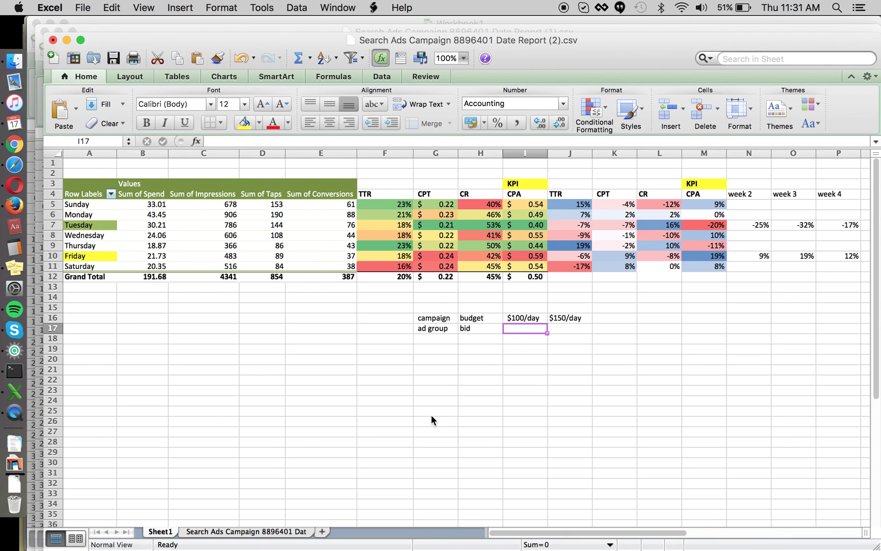
type("keywords")
key("Tab")
type("n")
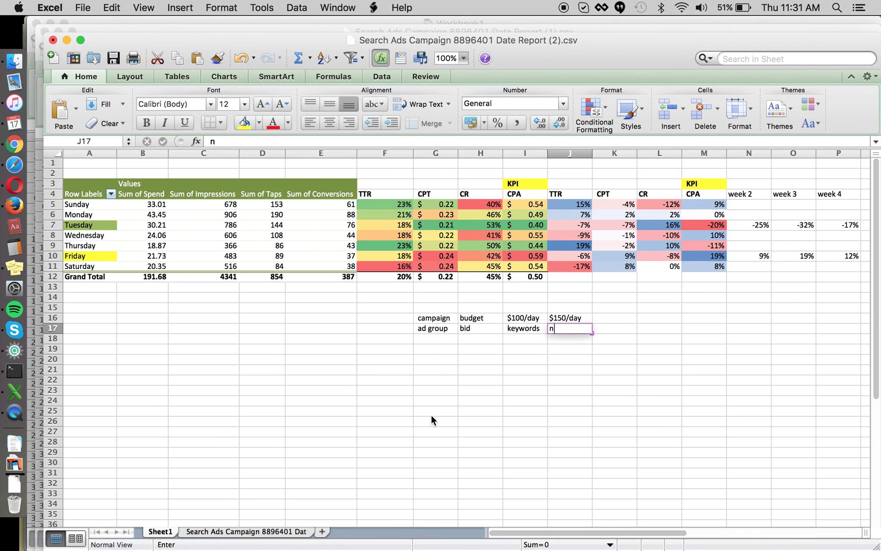
type("egatives")
key("Tab")
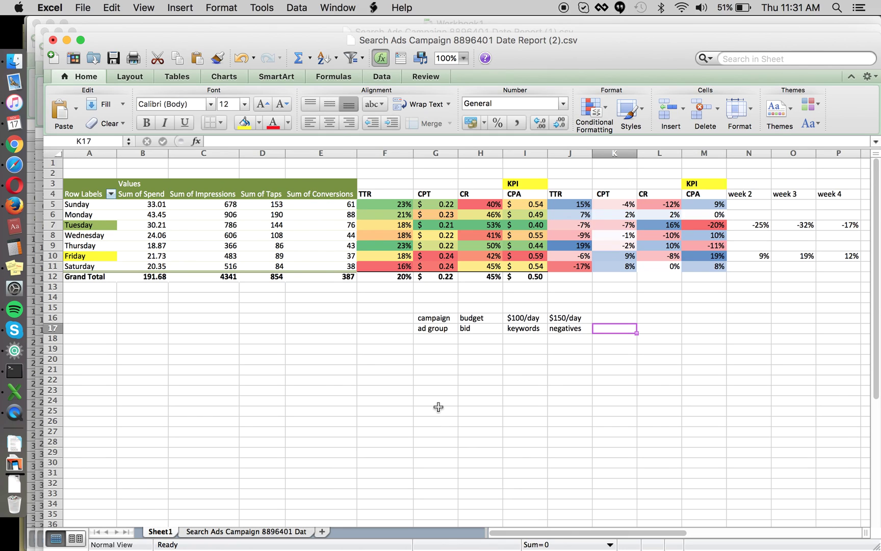
key("Left")
key("Left")
key("Left")
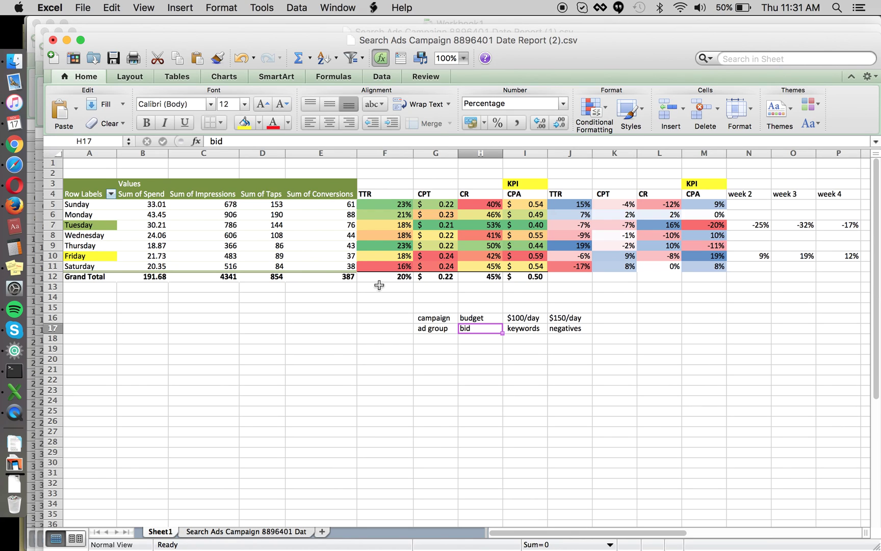
- Review Tuesday's spend, impressions and conversions in the pivot, then return to the notes
left_click(161, 226)
left_click(201, 228)
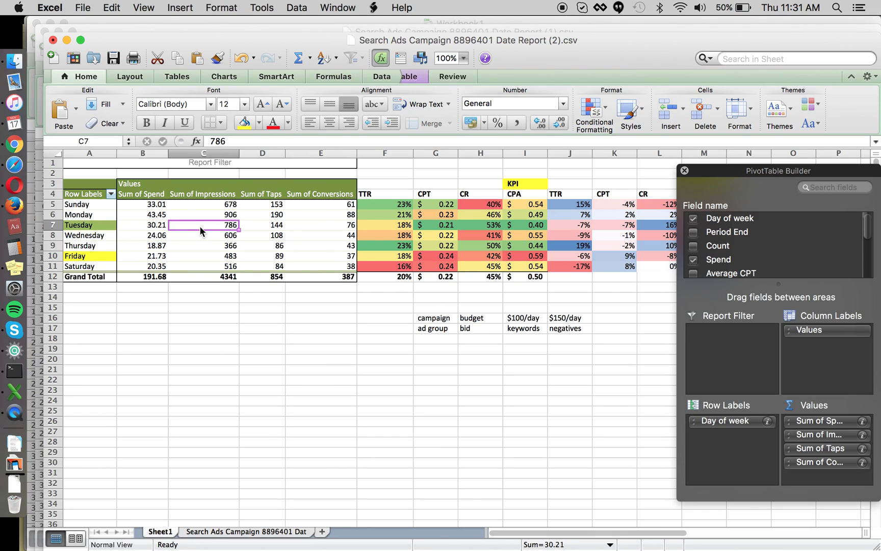
left_click(310, 226)
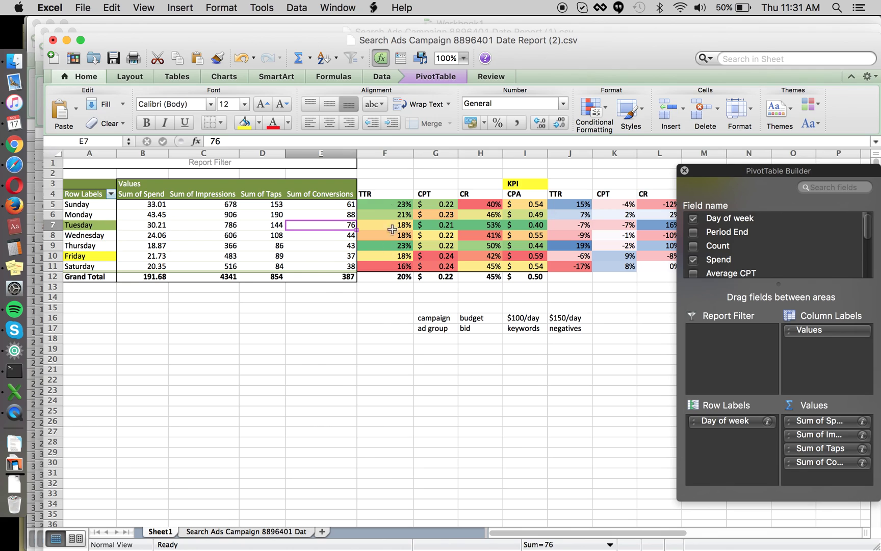
left_click(482, 349)
left_click(531, 337)
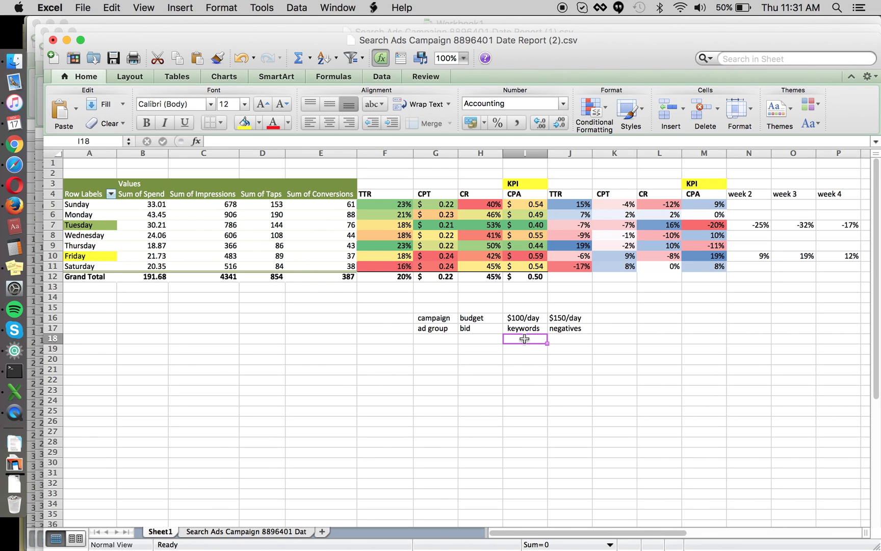
key("Right")
key("Right")
- Label the cell beside negatives 'match type'
key("Up")
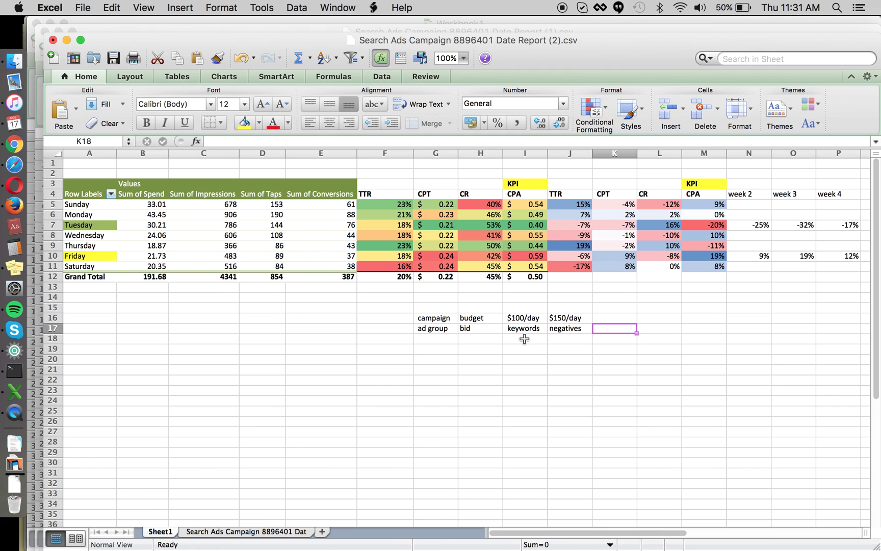
type("match type")
key("Return")
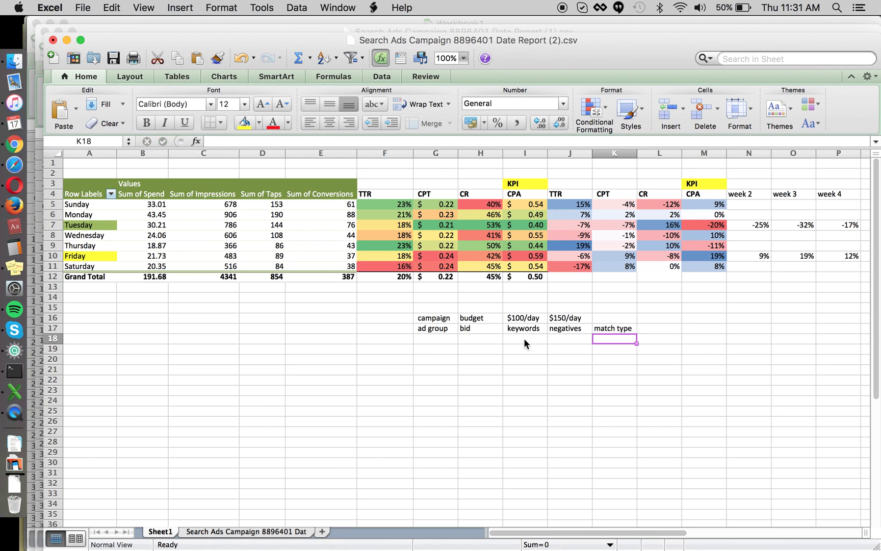
left_click(524, 338)
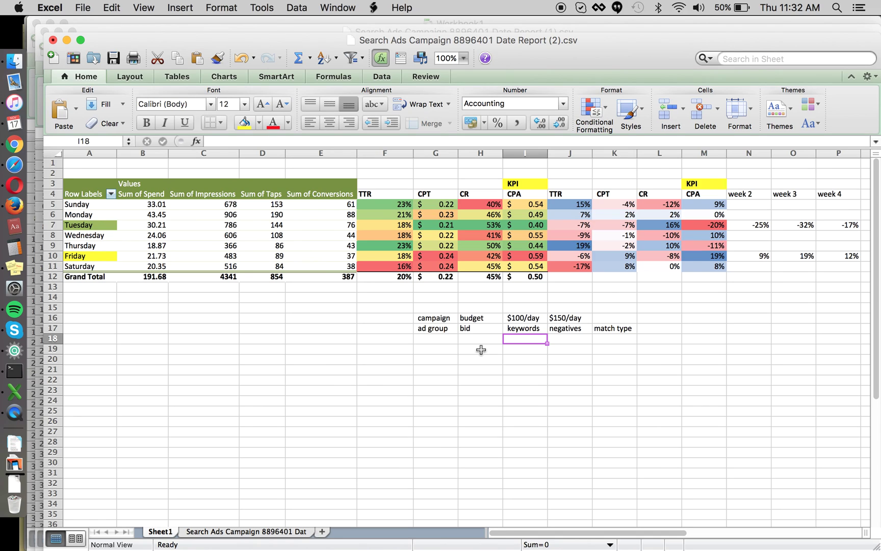
- List exact, broad and search beneath the match type heading
key("Tab")
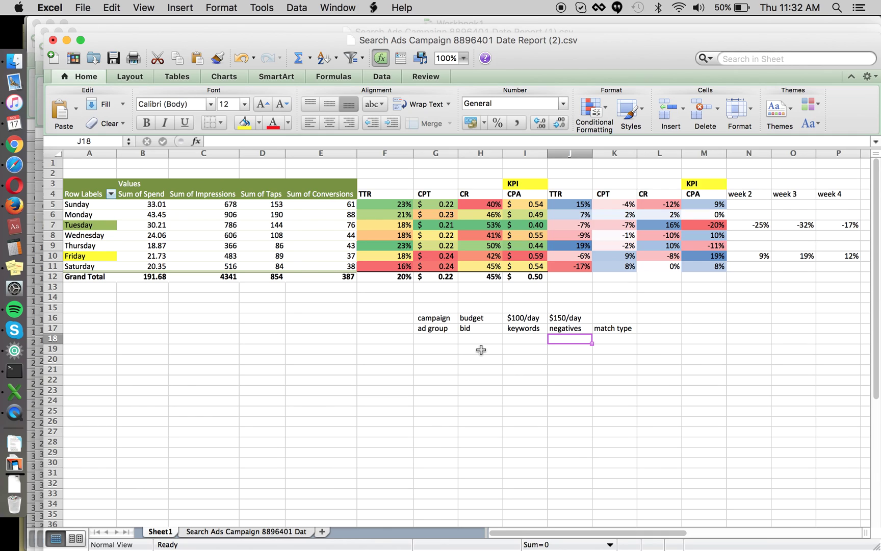
key("Up")
key("Right")
key("Down")
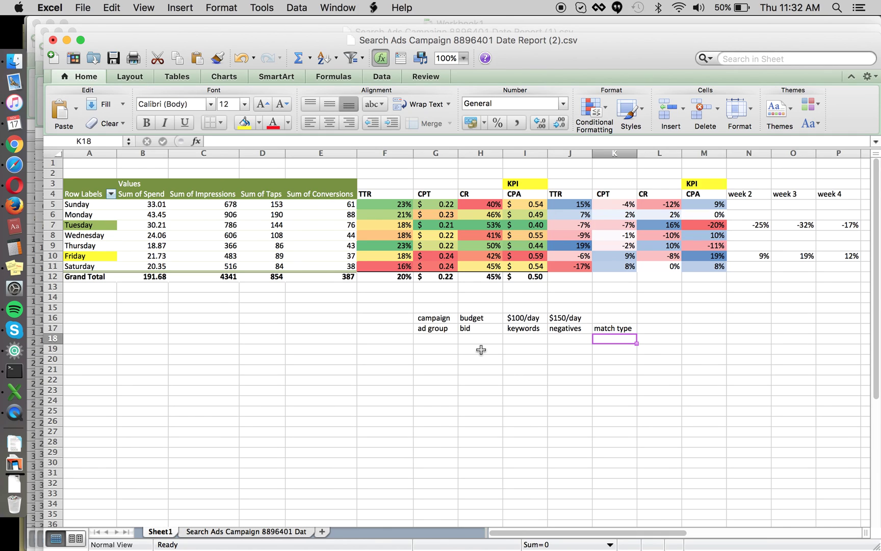
type("exact")
key("Return")
type("broad")
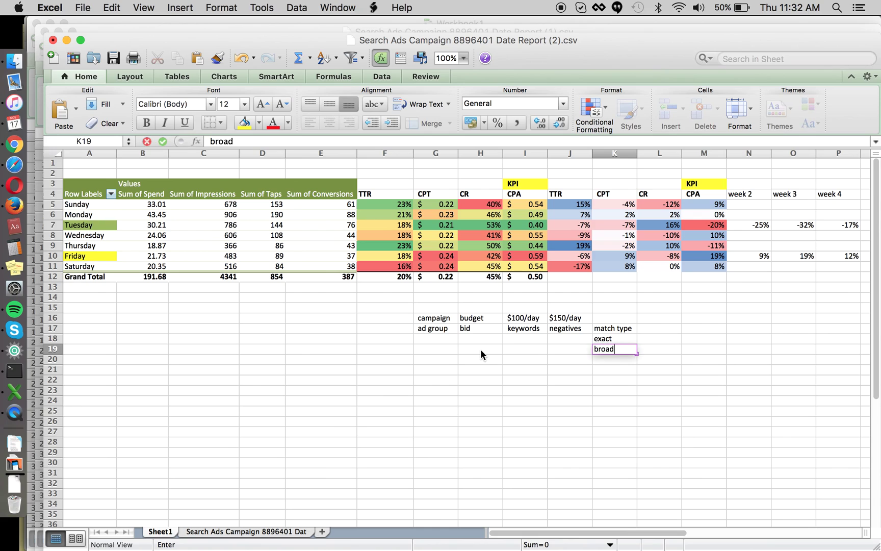
key("Return")
type("search")
key("Return")
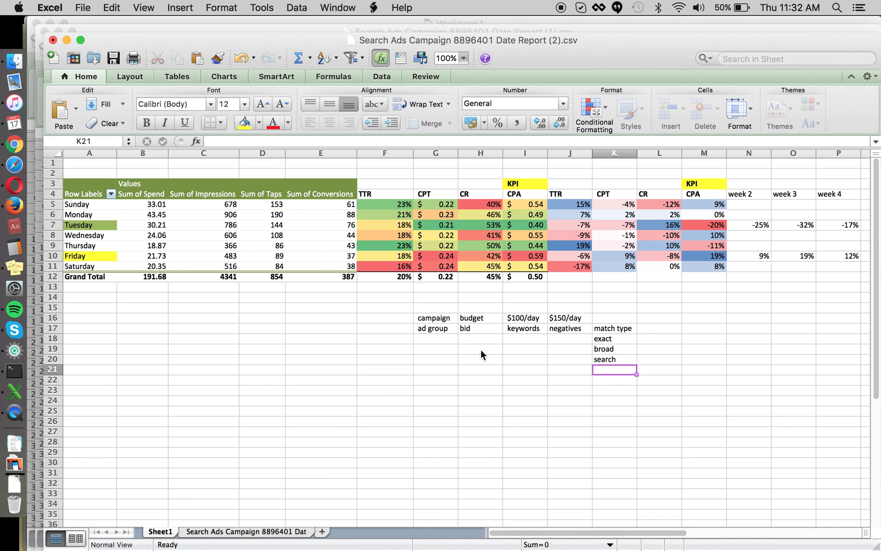
- Review the three match type entries and inspect Tuesday's CPA formula in I7
key("Up")
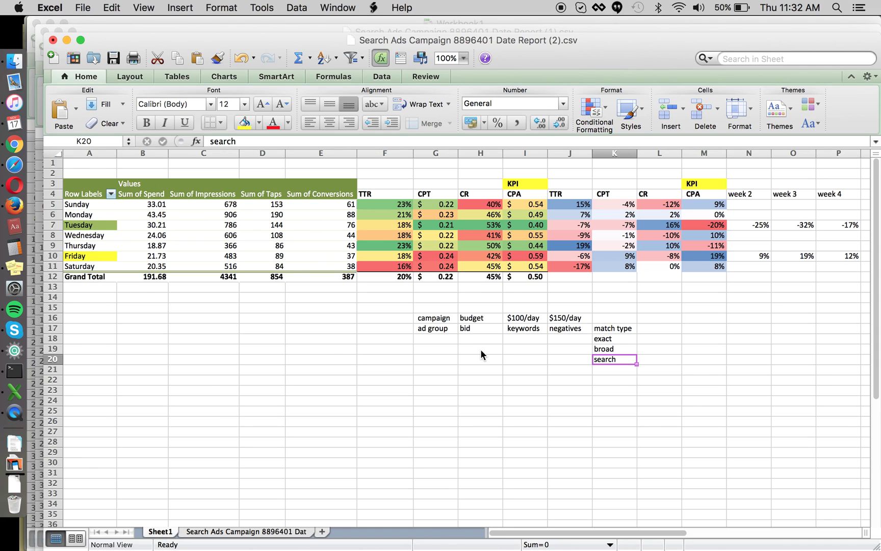
key("Up")
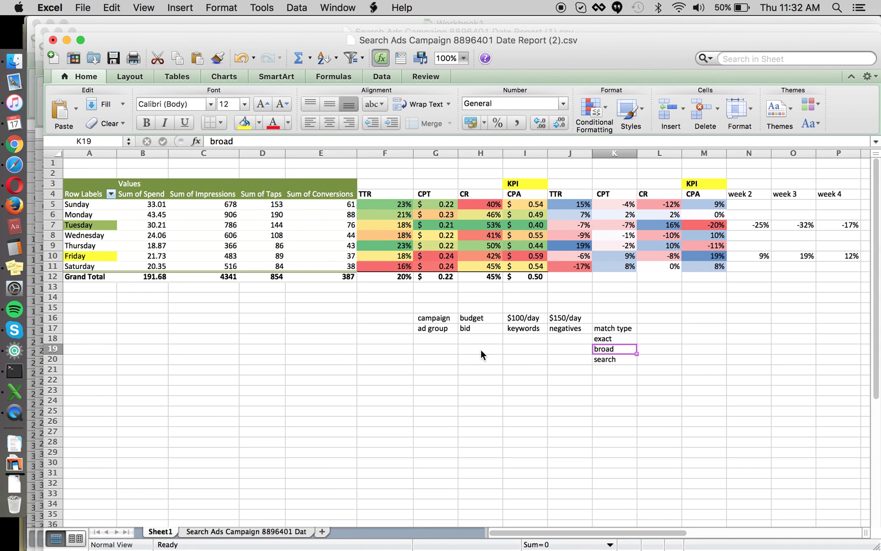
key("Up")
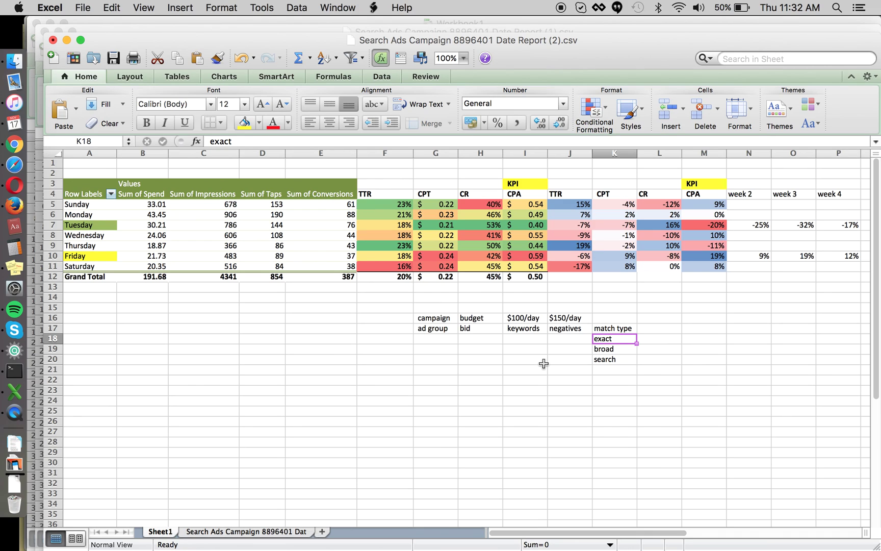
key("Down")
key("Down")
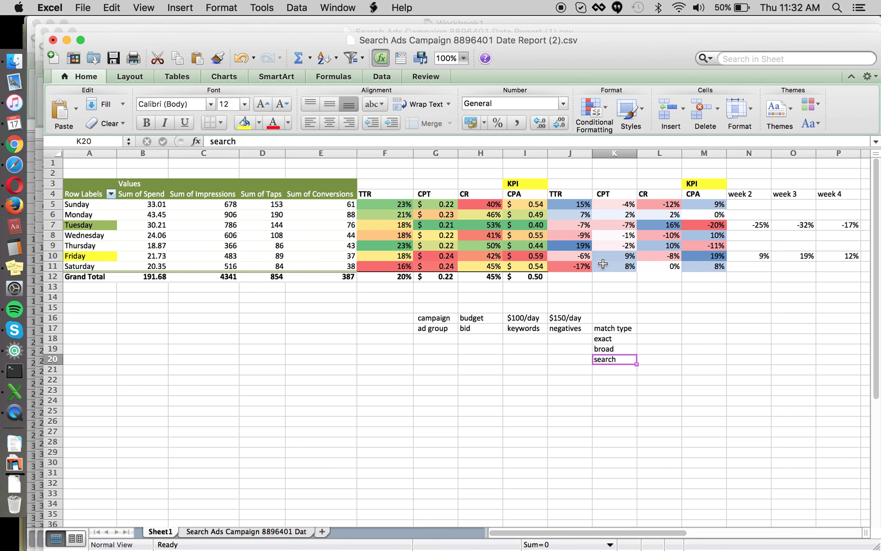
left_click(517, 225)
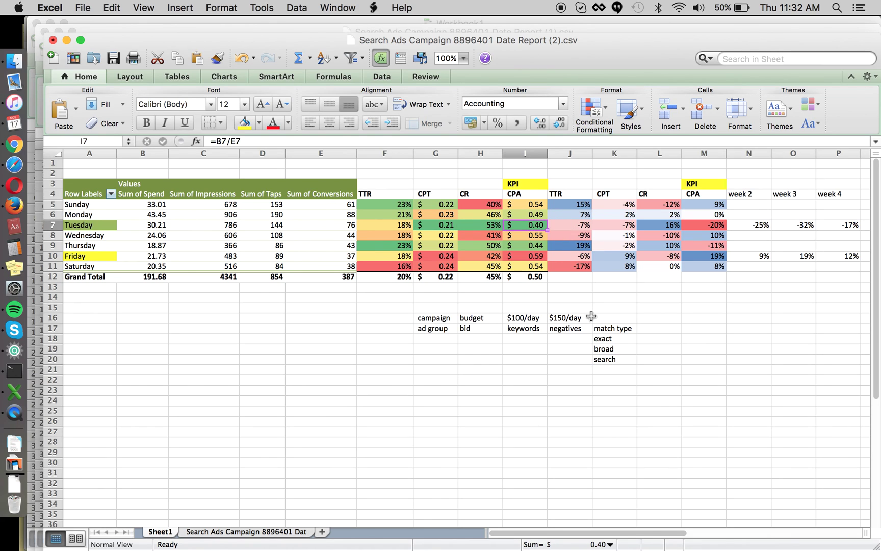
left_click(616, 370)
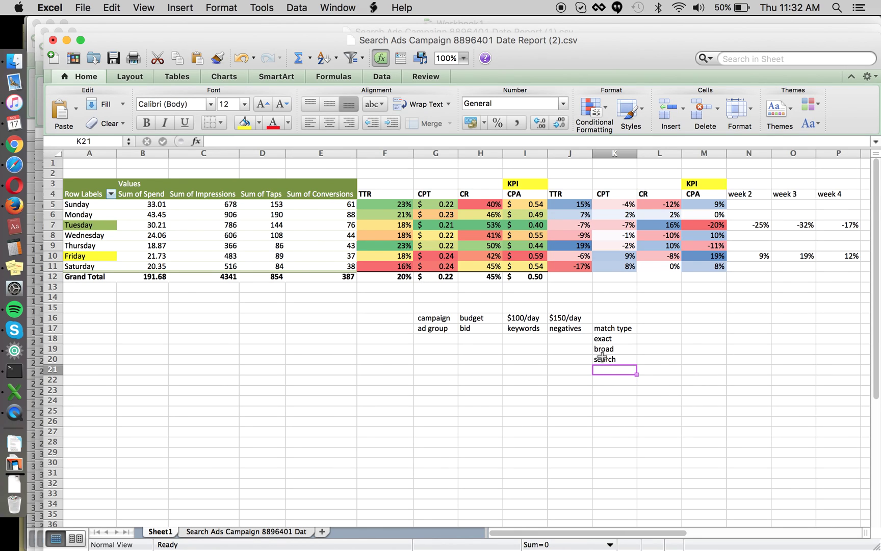
- Fill Friday's week 2–4 cells with 20%, replacing an initial -20%
left_click_drag(646, 359, 643, 346)
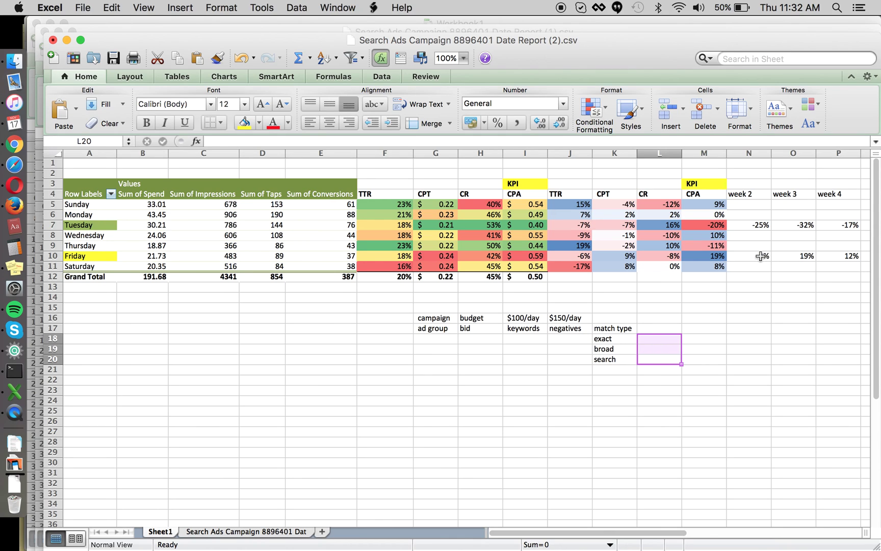
left_click_drag(762, 257, 843, 256)
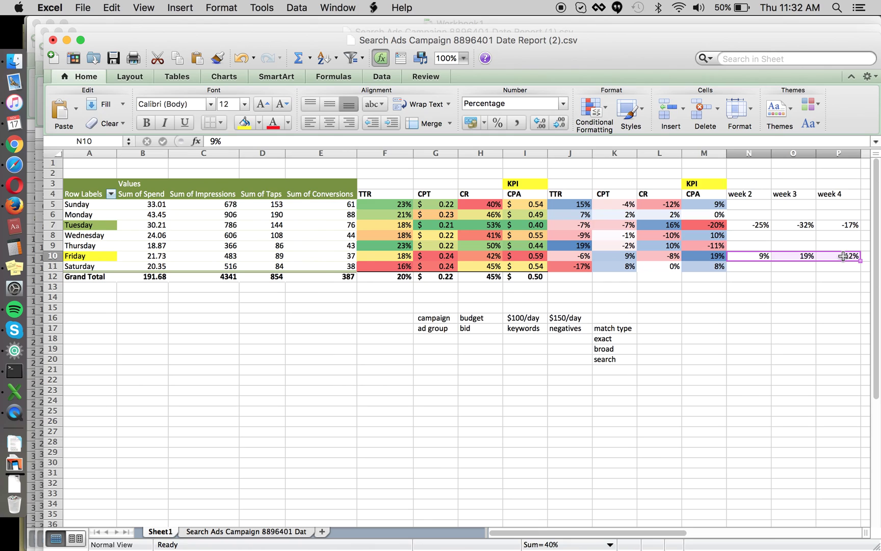
type("-20")
key("ctrl+Return")
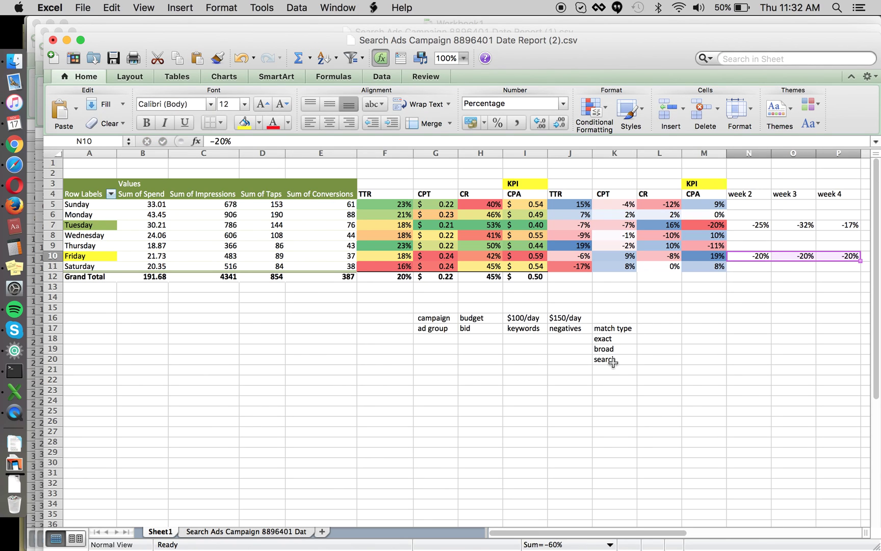
type("20")
key("ctrl+Return")
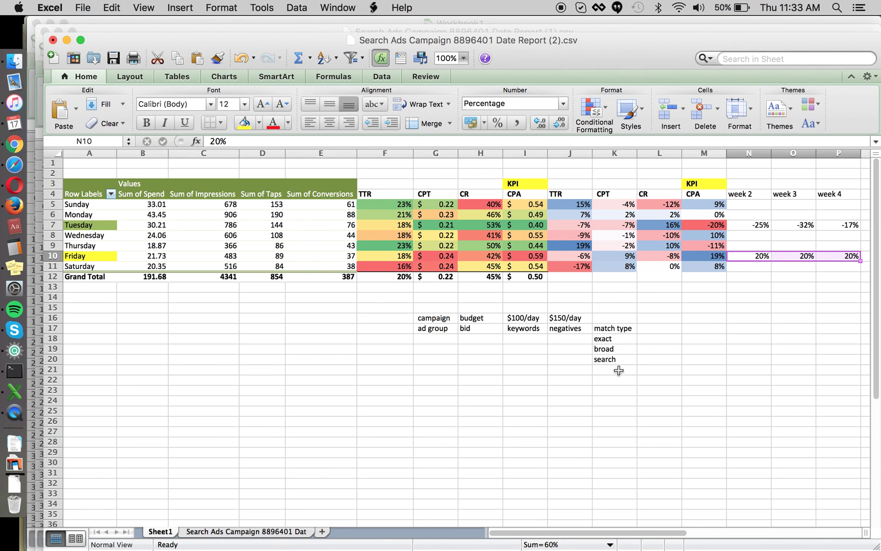
- Re-enter broad as a match type with a -25% bid adjustment
left_click(623, 357)
key("BackSpace")
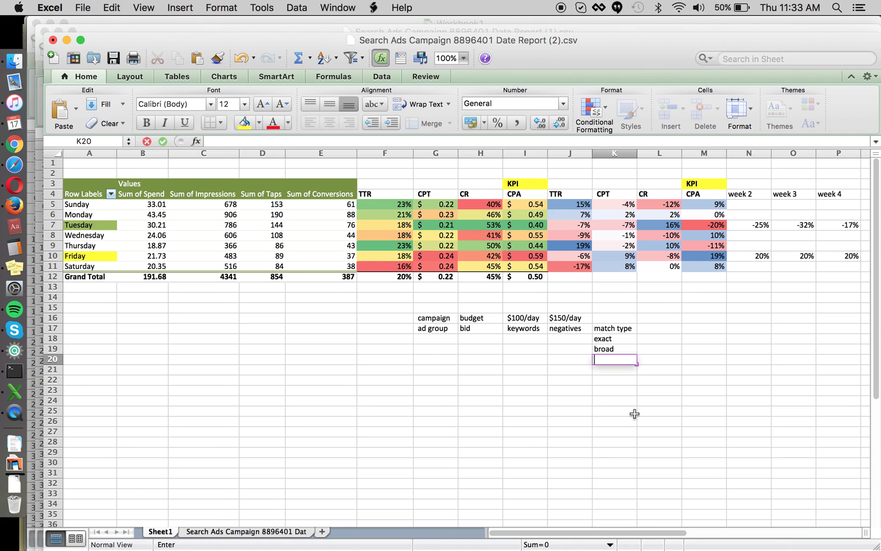
key("Up")
key("BackSpace")
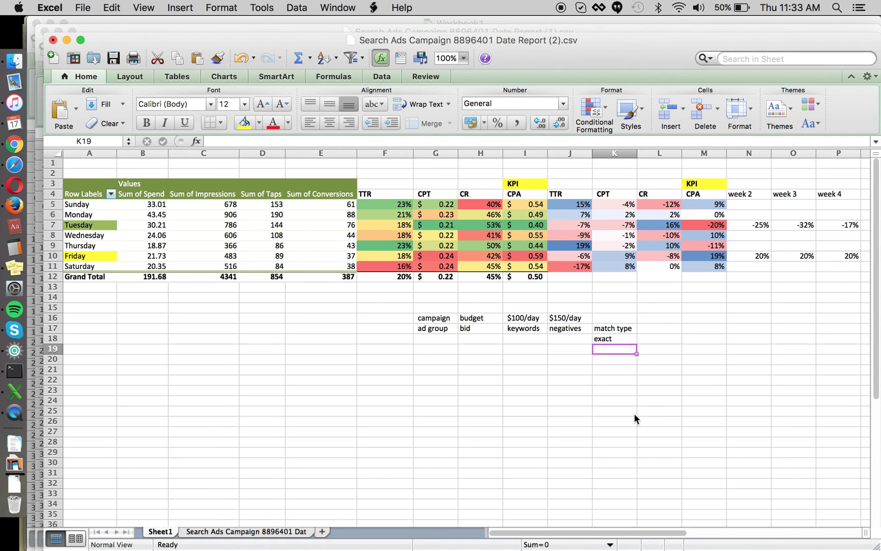
type("borad")
key("BackSpace")
key("BackSpace")
key("BackSpace")
key("BackSpace")
type("road")
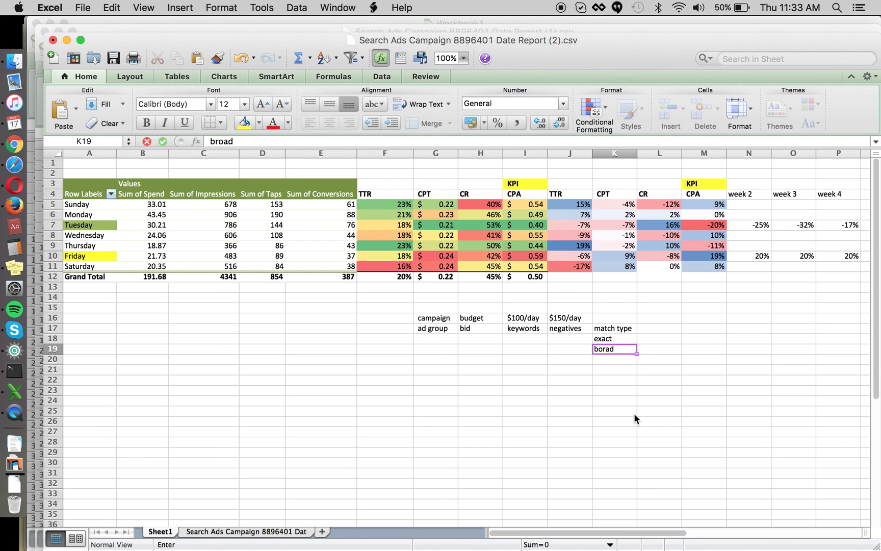
key("Tab")
type("-25%")
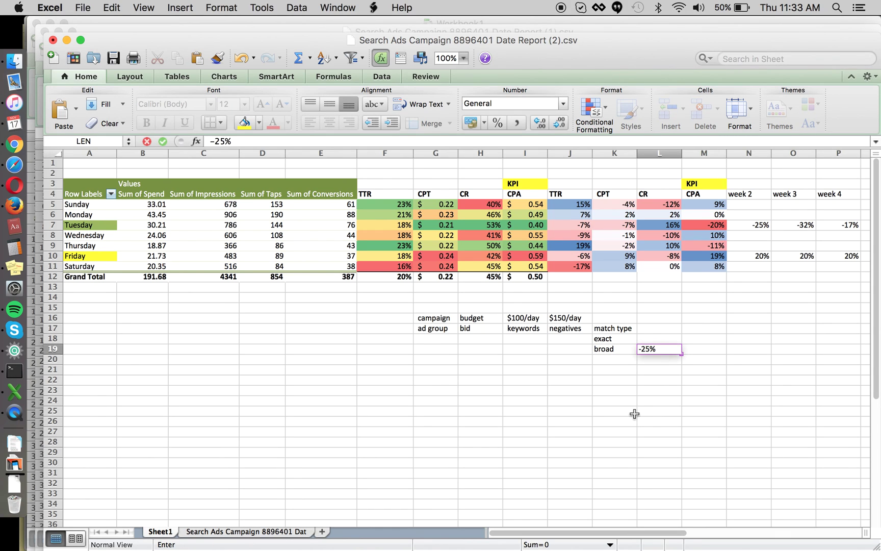
key("Return")
key("Up")
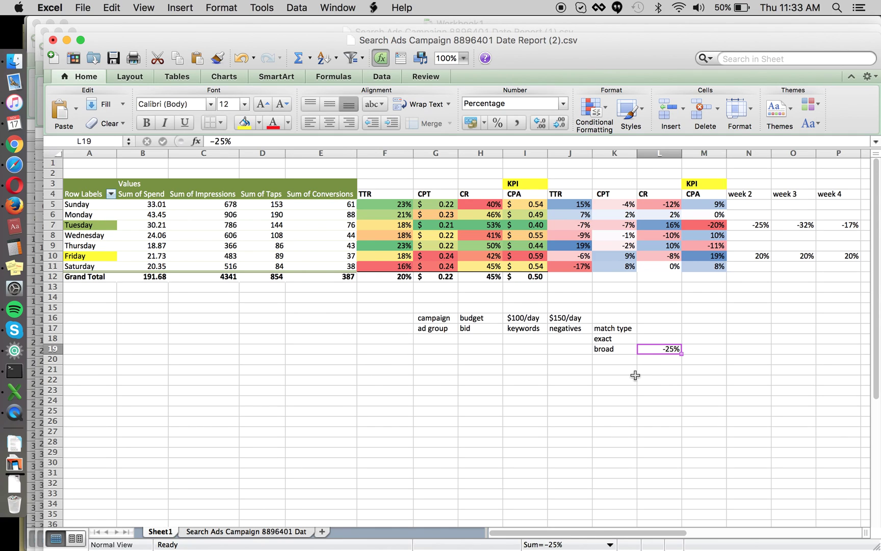
- Re-enter search as a match type and set its adjustment to off
key("Down")
key("Left")
type("sesarc")
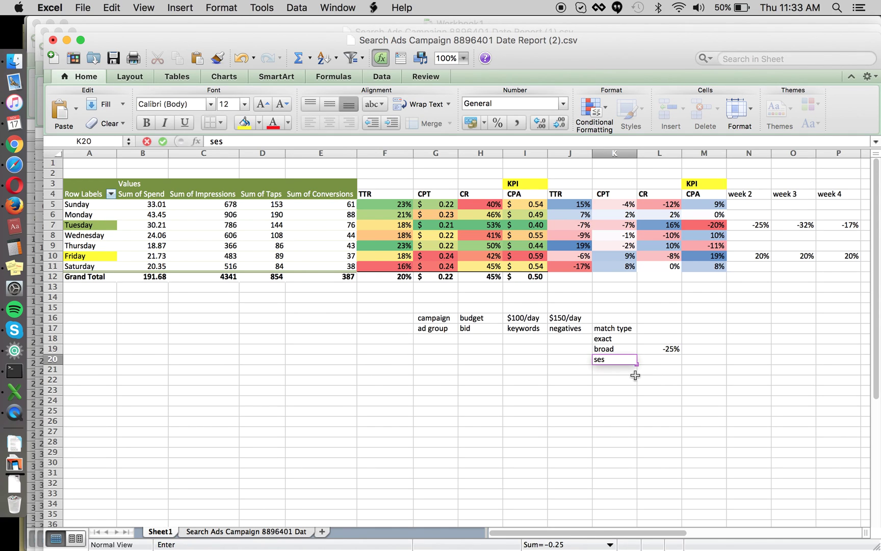
type("arch")
key("Return")
key("Right")
type("off")
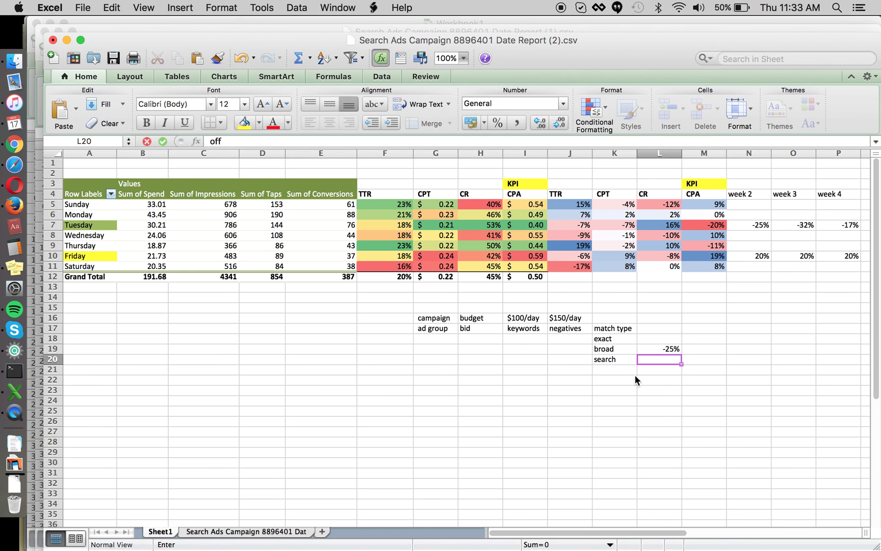
key("Return")
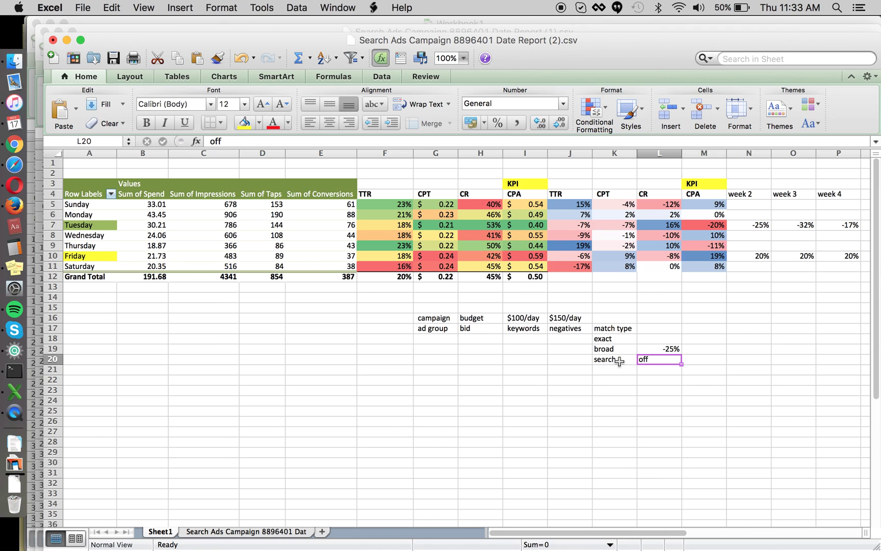
- Check the Friday pivot row and review the match type adjustment cells
left_click(112, 258)
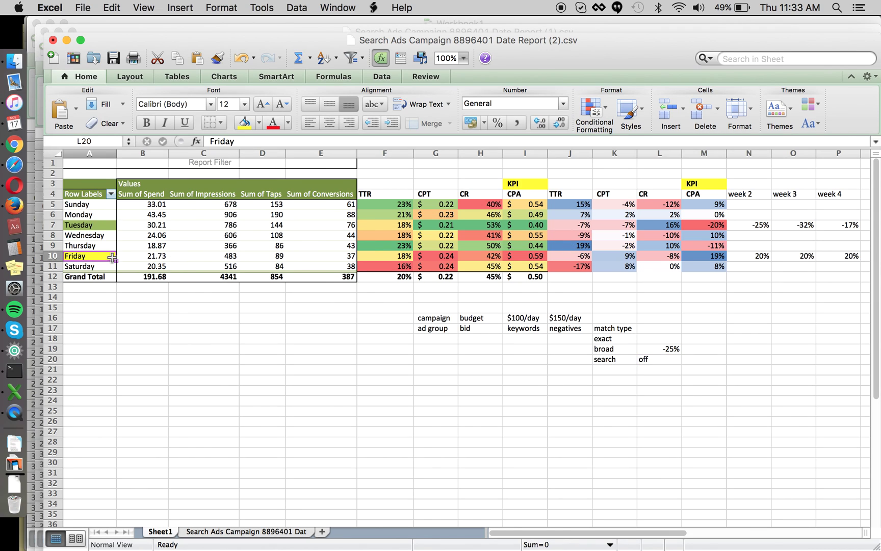
left_click(643, 369)
key("Up")
key("Left")
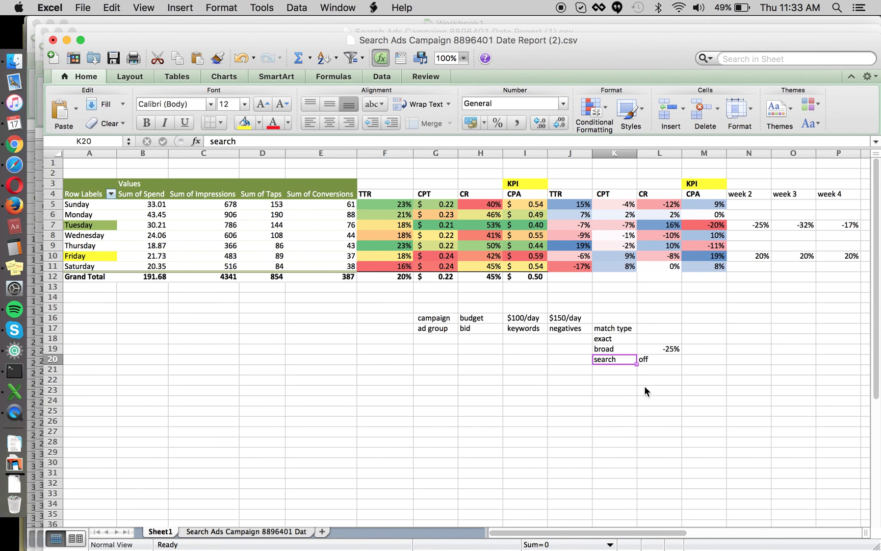
key("Up")
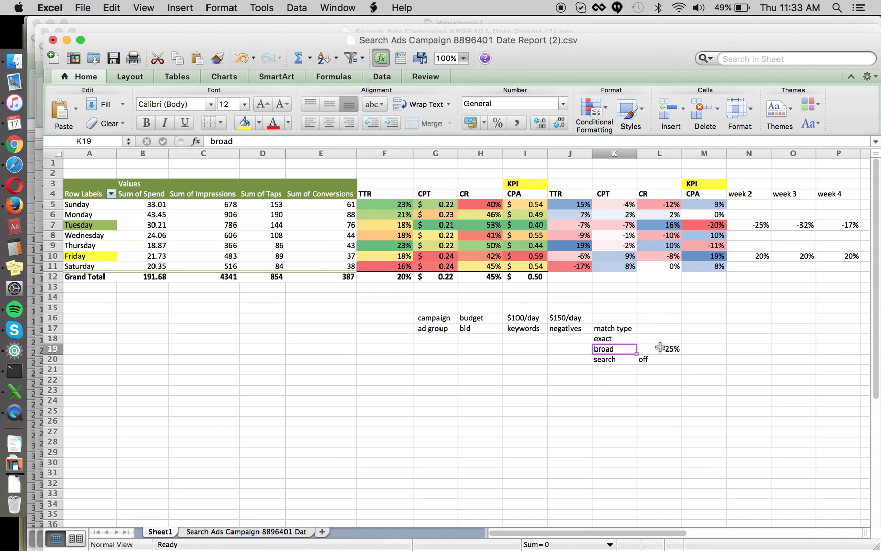
left_click(658, 331)
left_click(654, 340)
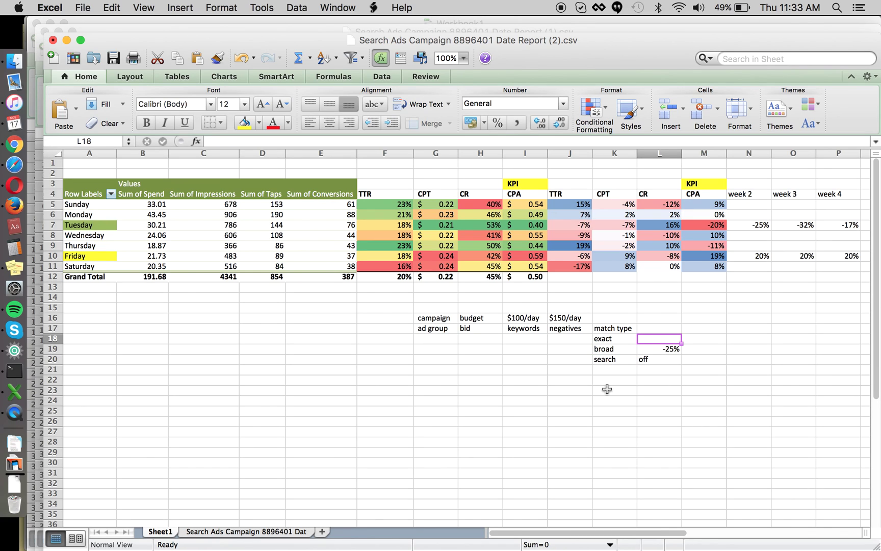
key("Left")
key("Left")
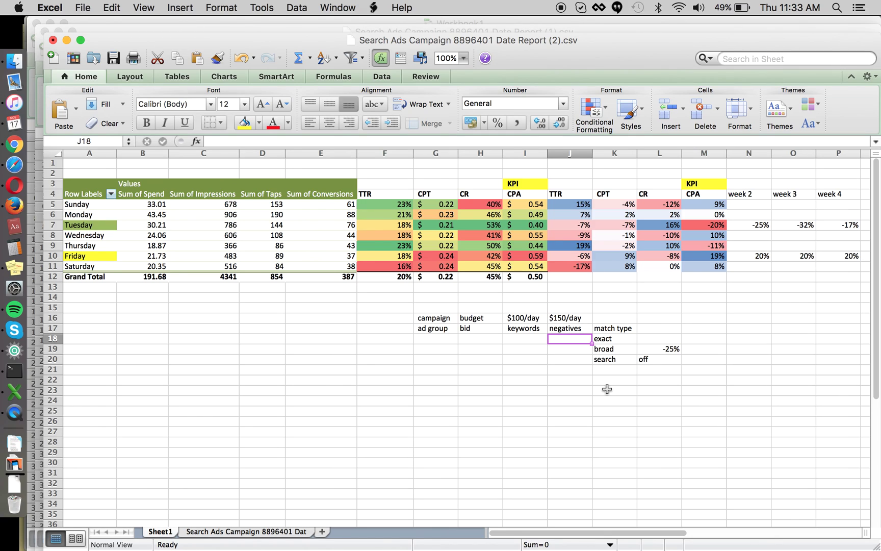
left_click(401, 349)
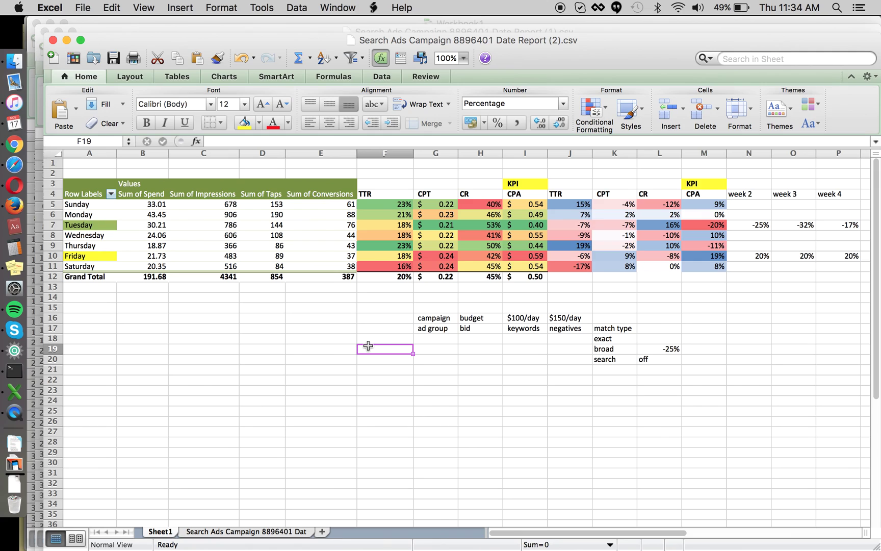
left_click(235, 350)
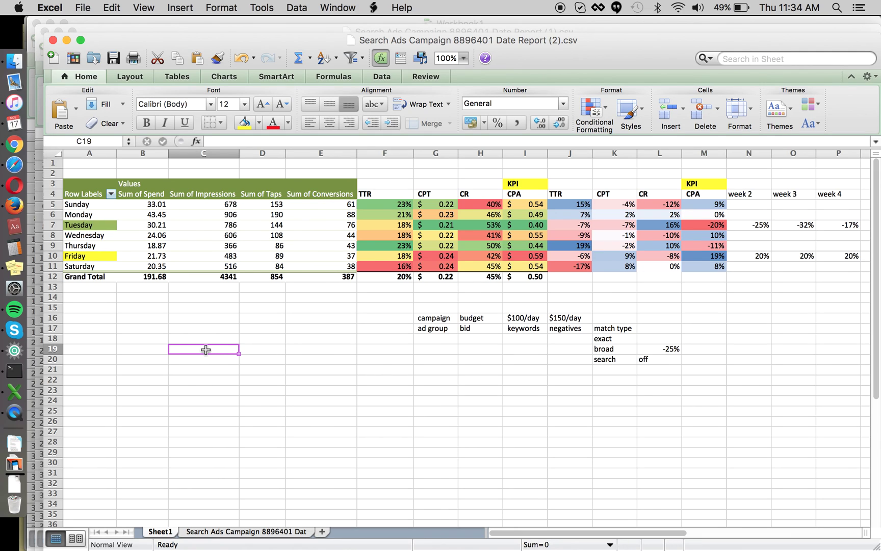